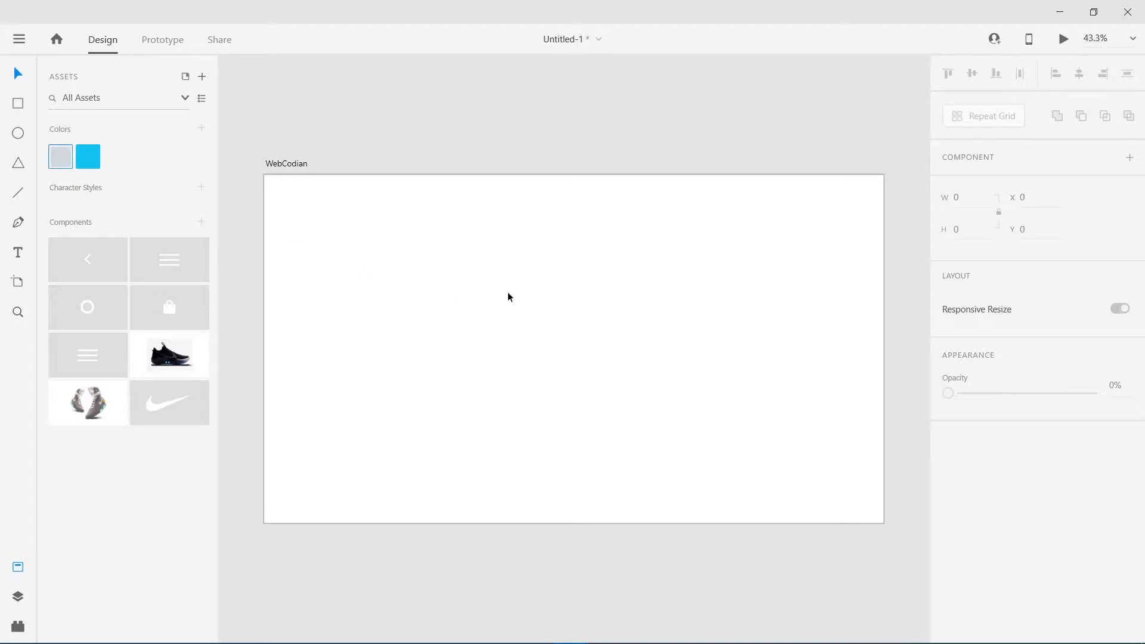
- Fill the WebCodian artboard with the saved light grey colour and turn on its layout grid
{"action": "left_click", "coordinate": [373, 238]}
{"action": "left_click", "coordinate": [61, 157]}
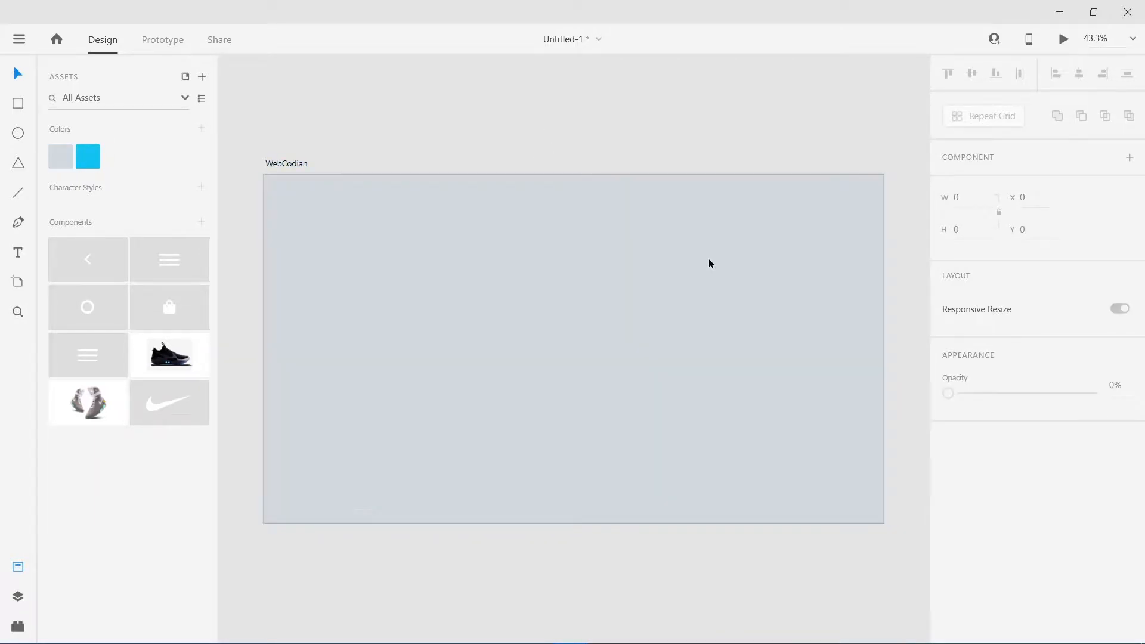
{"action": "left_click", "coordinate": [726, 309]}
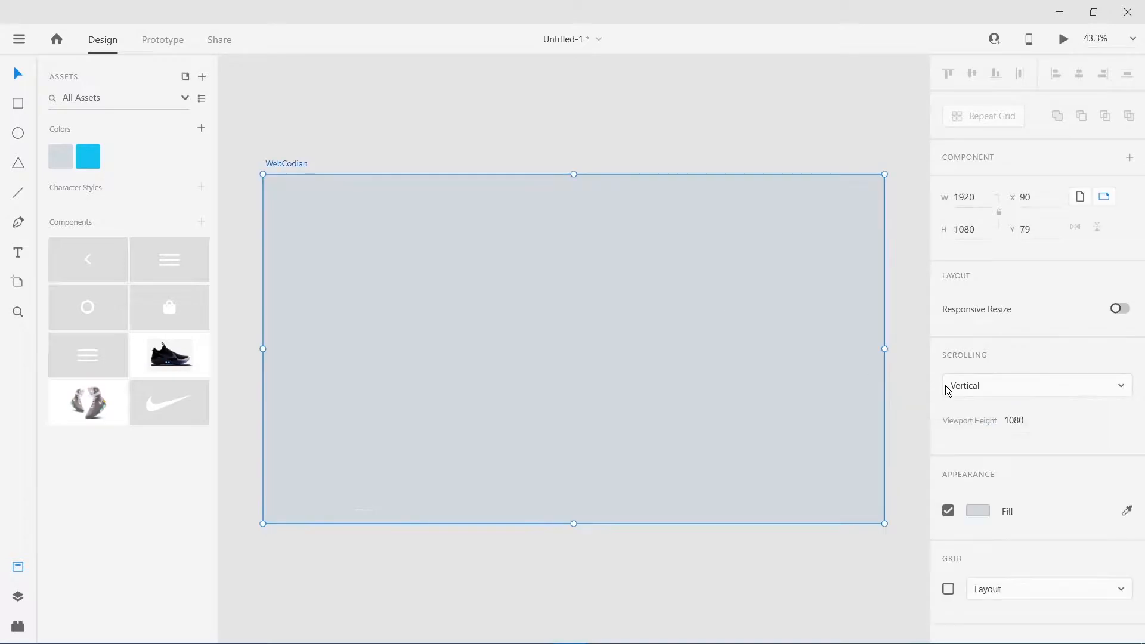
{"action": "left_click", "coordinate": [948, 588]}
{"action": "left_click", "coordinate": [538, 127]}
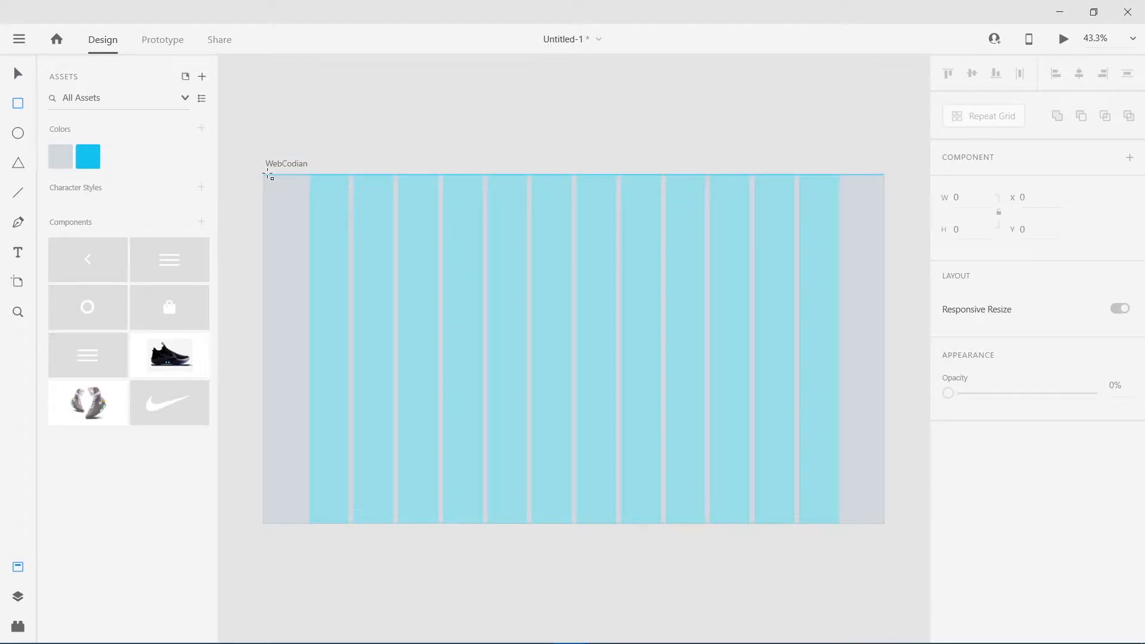
- Draw a full-height rectangle about 968 by 1080 over the artboard's left half and fill it with the saved bright blue
{"action": "mouse_move", "coordinate": [264, 174]}
{"action": "left_mouse_down"}
{"action": "mouse_move", "coordinate": [397, 283]}
{"action": "mouse_move", "coordinate": [606, 424]}
{"action": "mouse_move", "coordinate": [596, 520]}
{"action": "mouse_move", "coordinate": [579, 529]}
{"action": "left_mouse_up"}
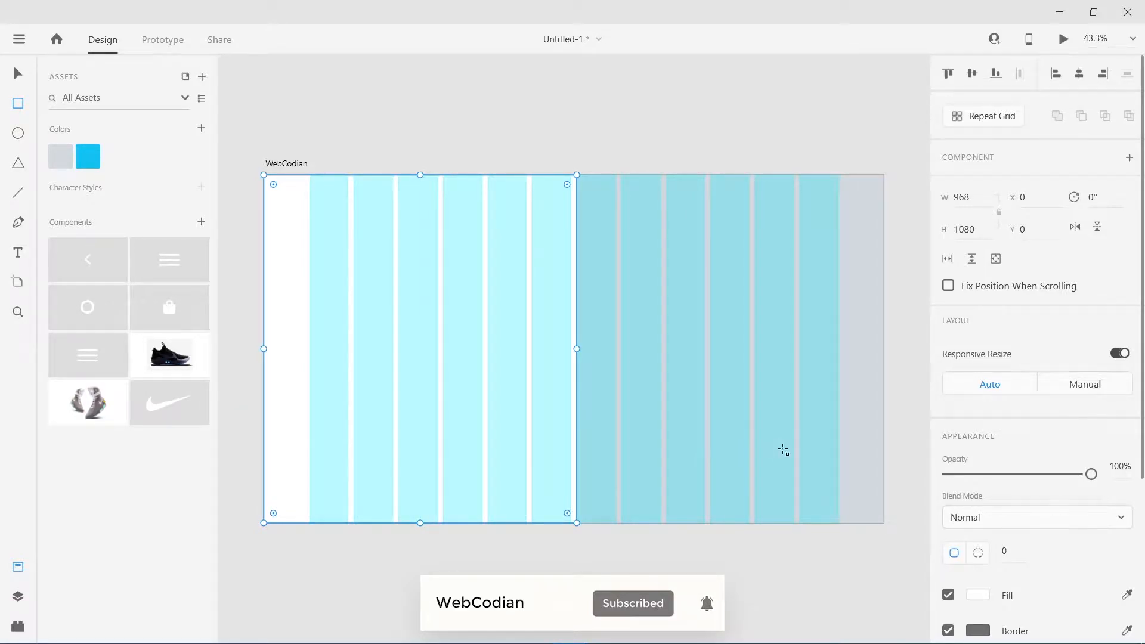
{"action": "left_click", "coordinate": [18, 73]}
{"action": "left_click", "coordinate": [90, 161]}
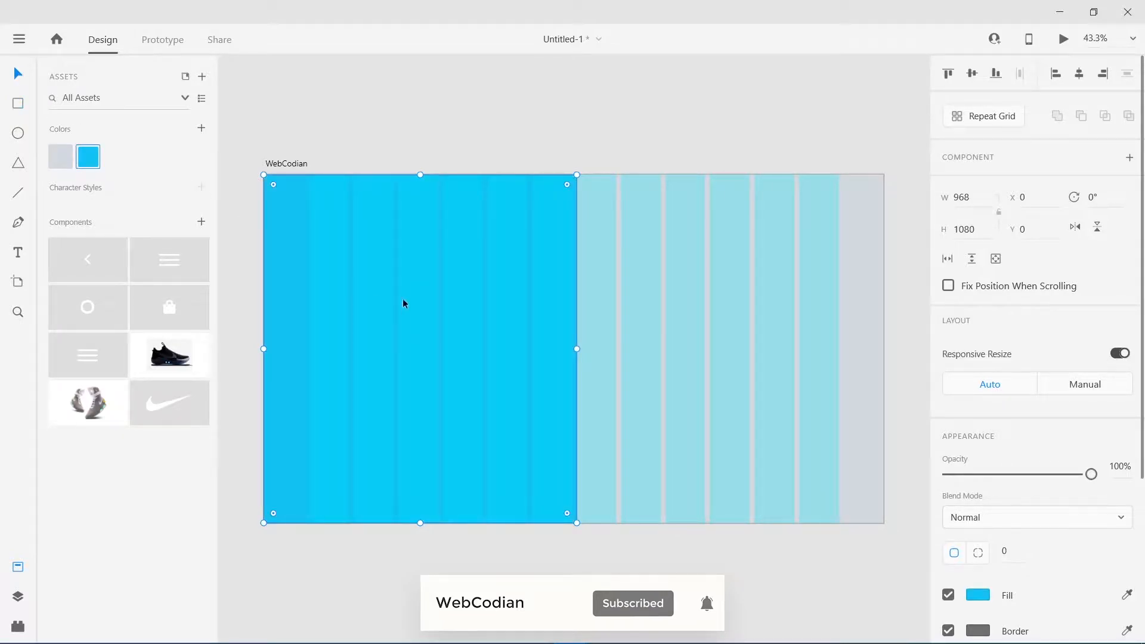
{"action": "left_click", "coordinate": [408, 124]}
{"action": "left_click", "coordinate": [517, 230]}
{"action": "left_click", "coordinate": [394, 155]}
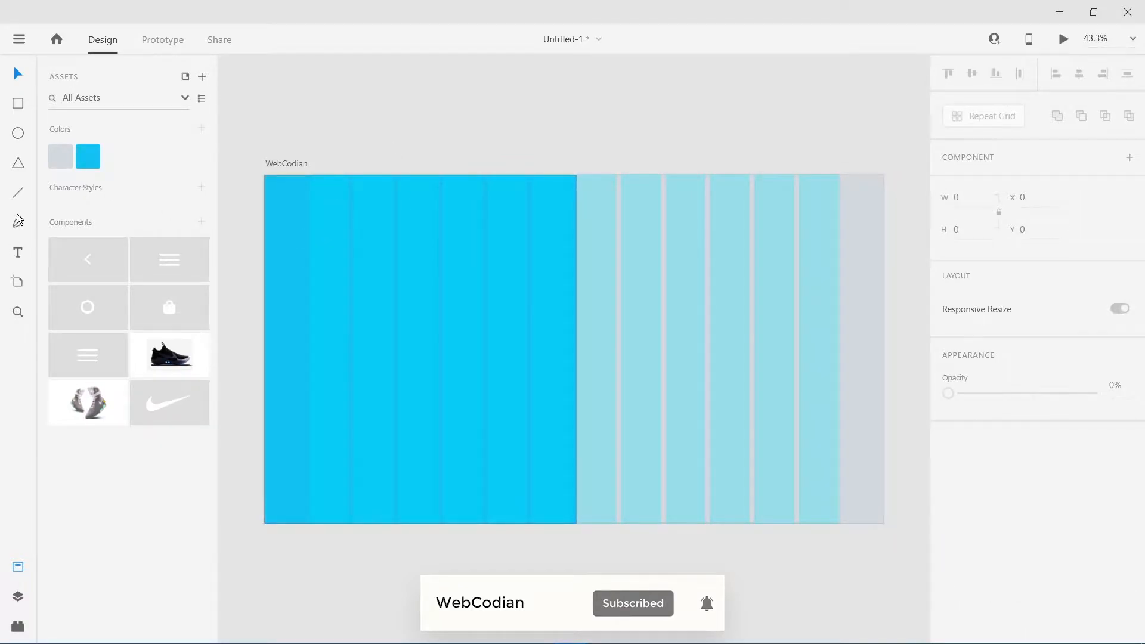
- Draw a full-height vertical line at X 140 along the left edge of the grid columns and colour its border white
{"action": "scroll", "coordinate": [324, 192], "scroll_direction": "up", "scroll_amount": 5}
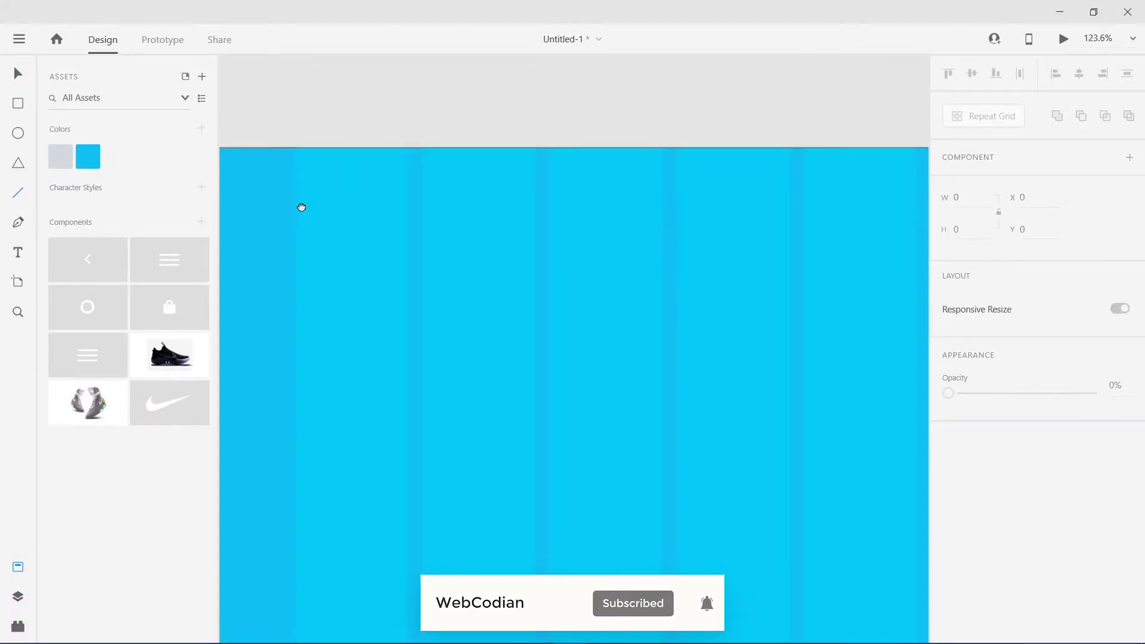
{"action": "scroll", "coordinate": [302, 205], "scroll_direction": "left", "scroll_amount": 5}
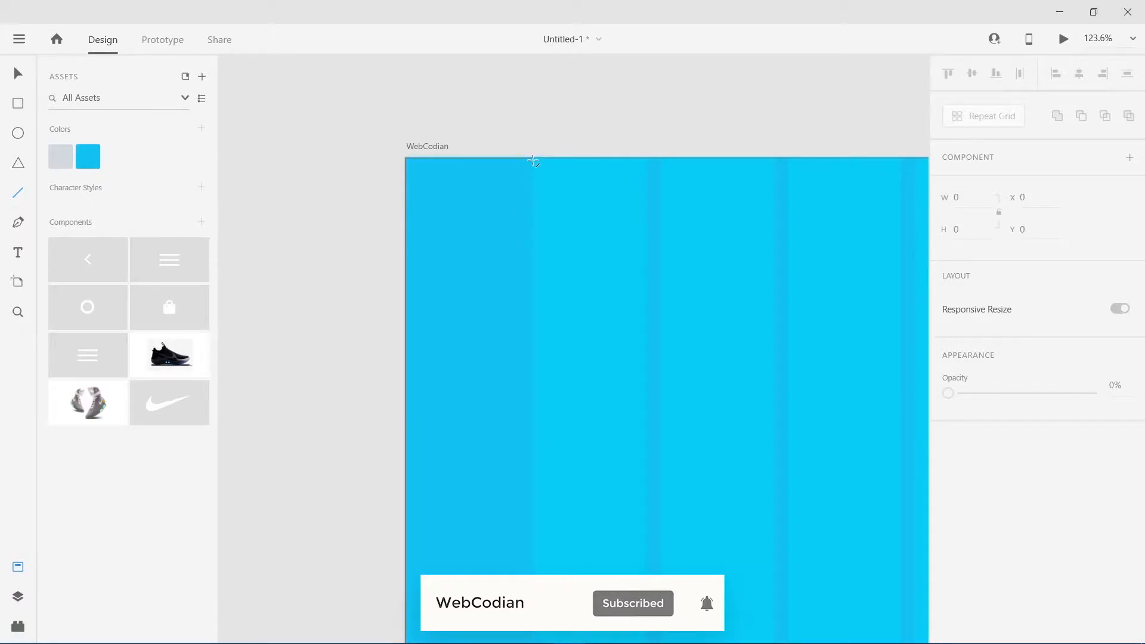
{"action": "left_click_drag", "start_coordinate": [534, 160], "coordinate": [530, 479]}
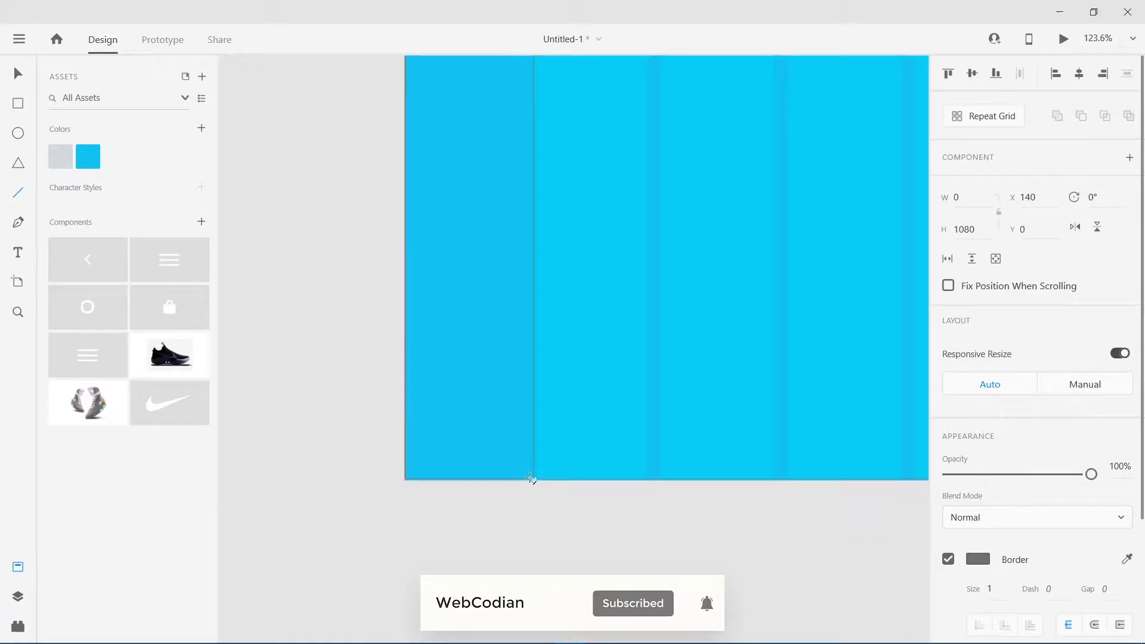
{"action": "key", "text": "v"}
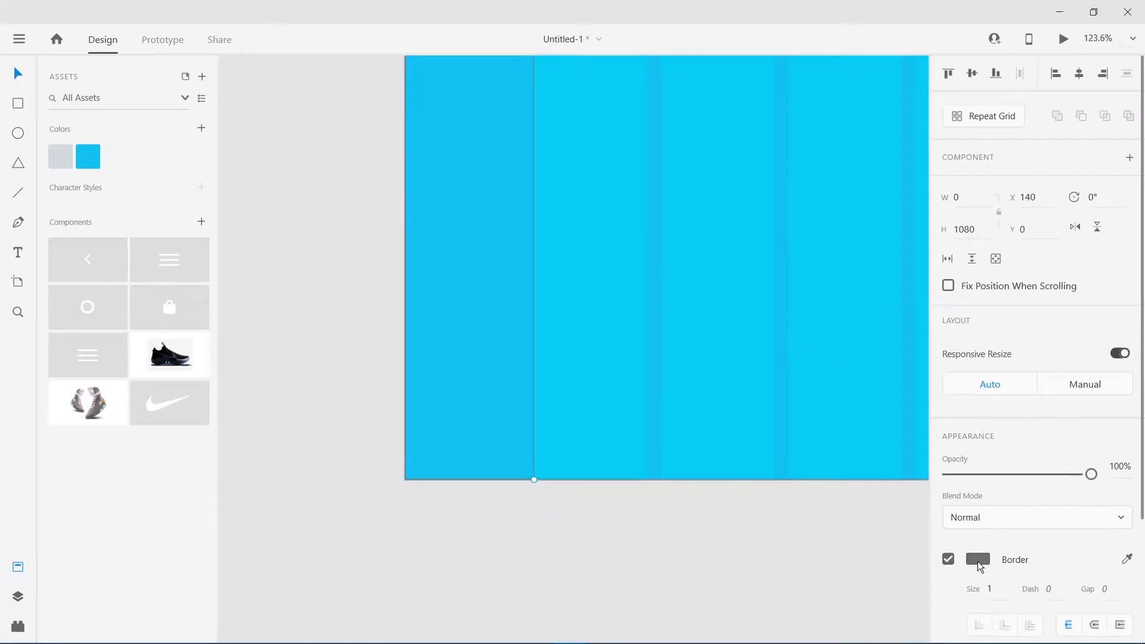
{"action": "left_click", "coordinate": [979, 560]}
{"action": "left_click_drag", "start_coordinate": [841, 487], "coordinate": [410, 289]}
{"action": "left_click", "coordinate": [388, 274]}
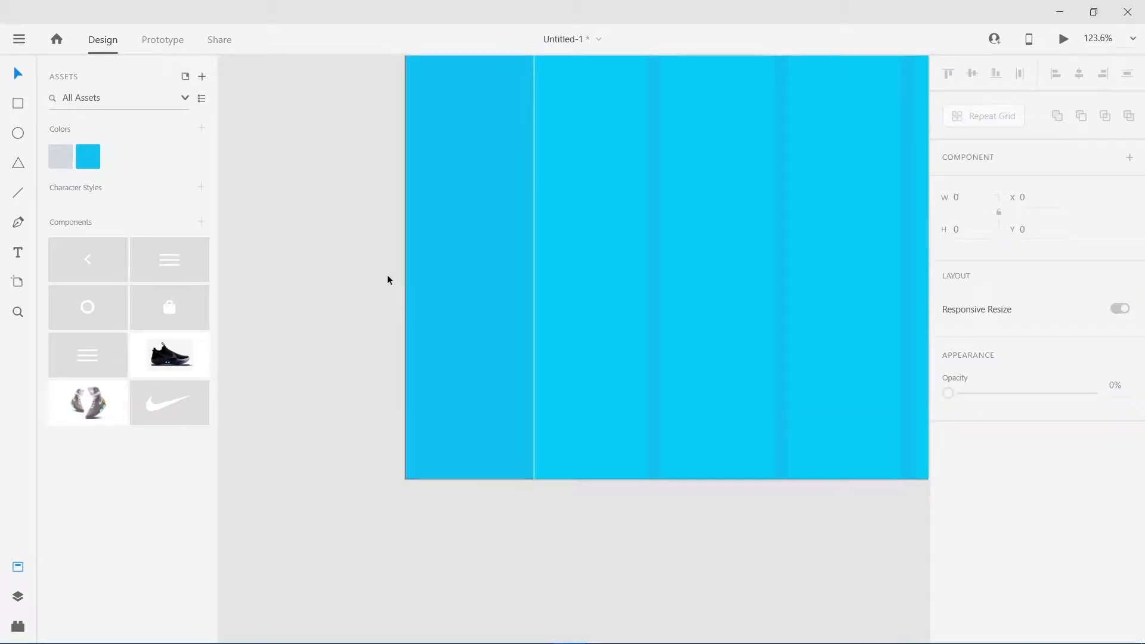
{"action": "key", "text": "ctrl+0"}
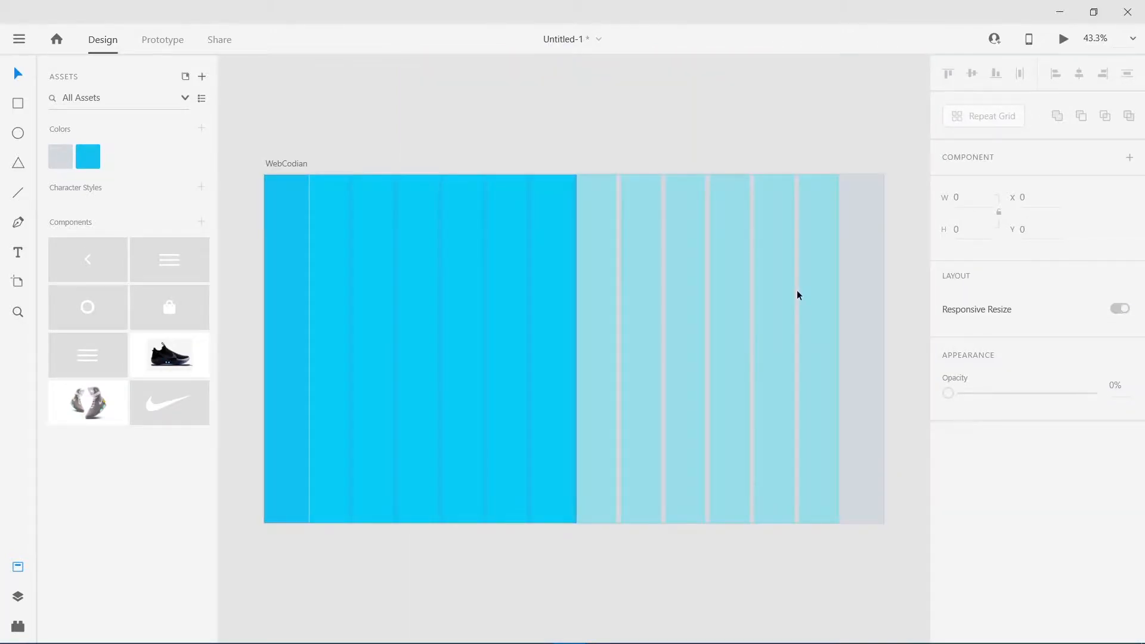
- Draw a full-height vertical line at X 1780 along the grid's right edge and colour its border with the blue rectangle's sampled colour
{"action": "left_click_drag", "start_coordinate": [853, 223], "coordinate": [645, 217]}
{"action": "scroll", "coordinate": [642, 202], "scroll_direction": "up", "scroll_amount": 5}
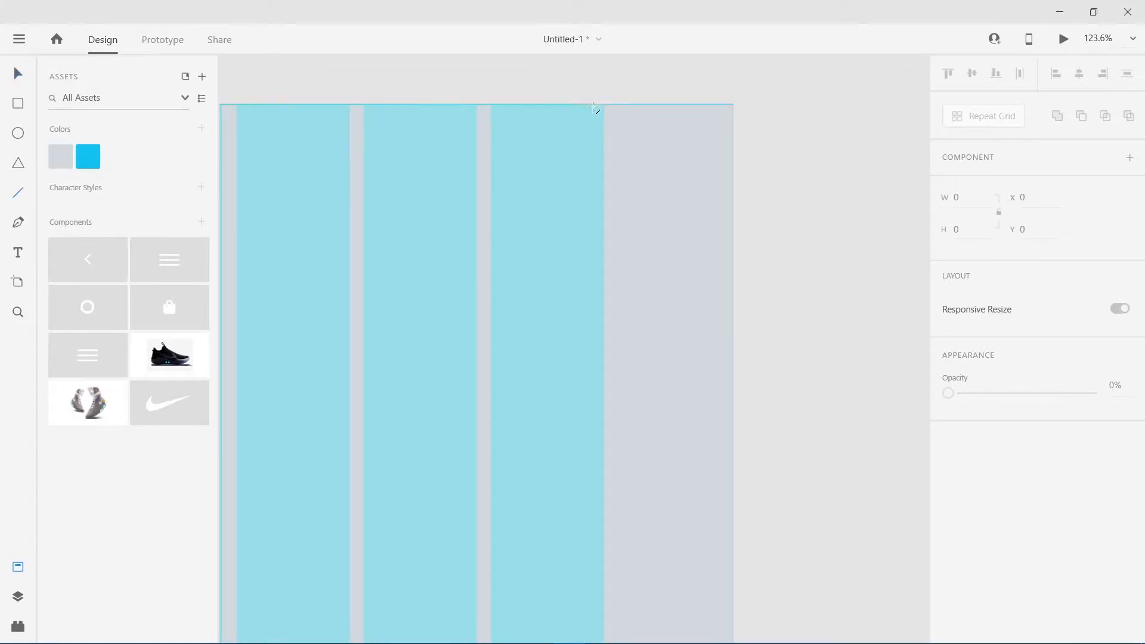
{"action": "mouse_move", "coordinate": [603, 105]}
{"action": "left_mouse_down"}
{"action": "mouse_move", "coordinate": [616, 642]}
{"action": "mouse_move", "coordinate": [616, 523]}
{"action": "left_mouse_up"}
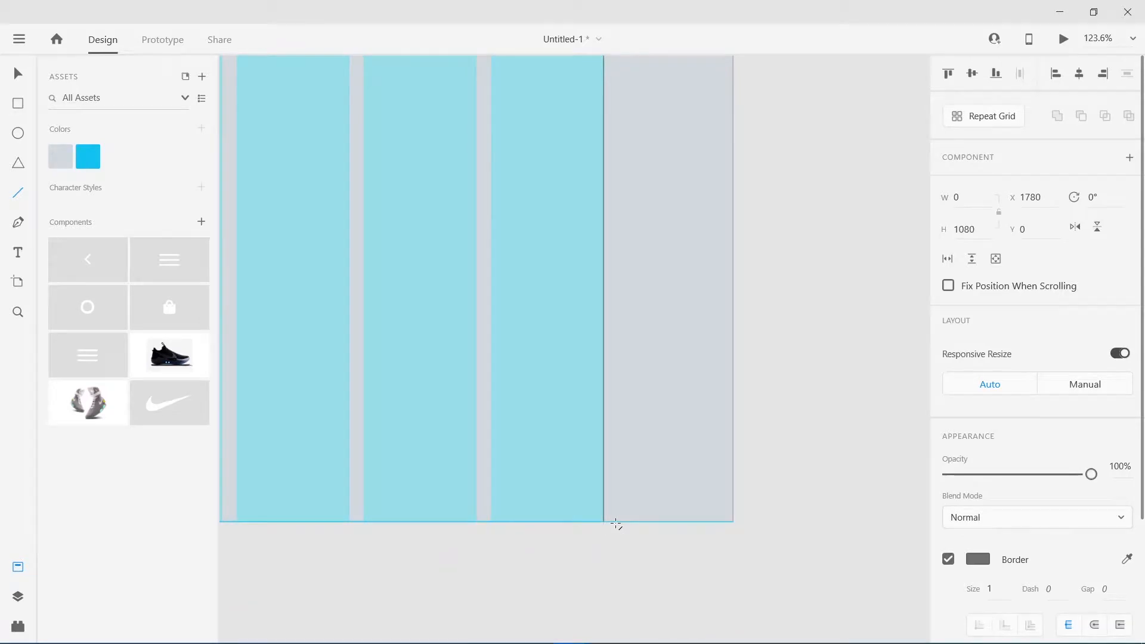
{"action": "key", "text": "ctrl+0"}
{"action": "left_click", "coordinate": [20, 74]}
{"action": "left_click", "coordinate": [978, 558]}
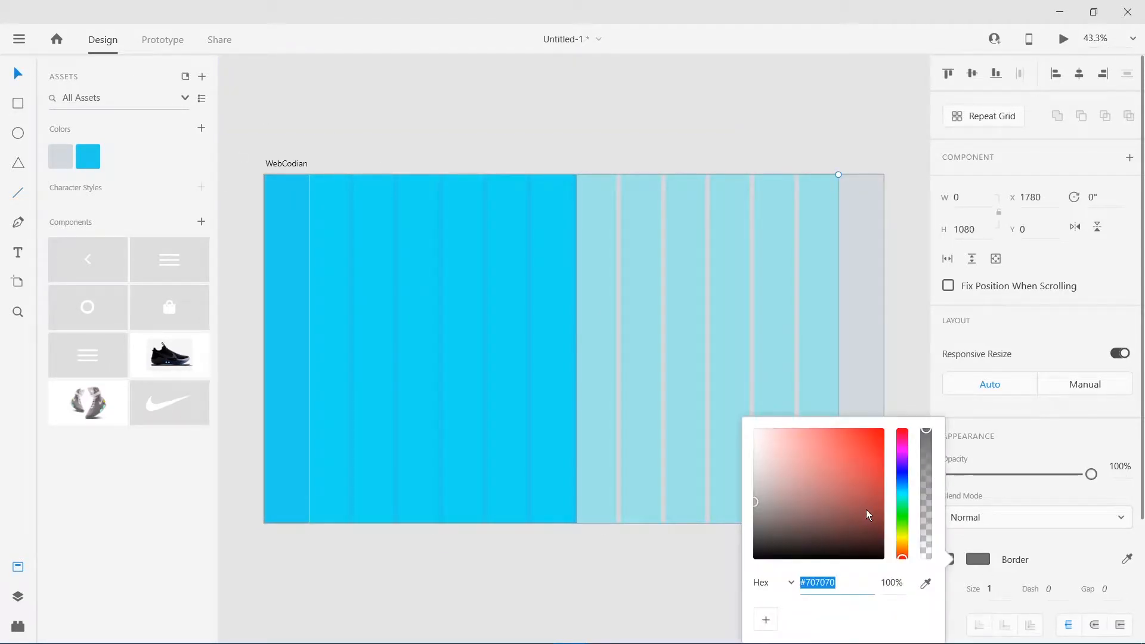
{"action": "left_click", "coordinate": [926, 583]}
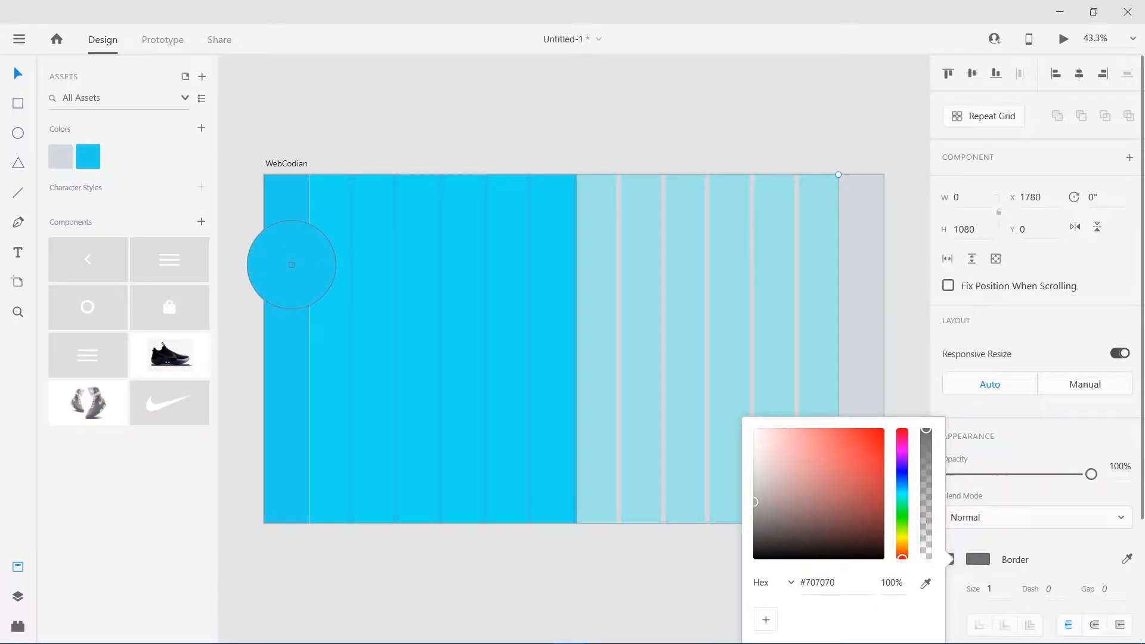
{"action": "left_click", "coordinate": [289, 263]}
{"action": "left_click", "coordinate": [319, 143]}
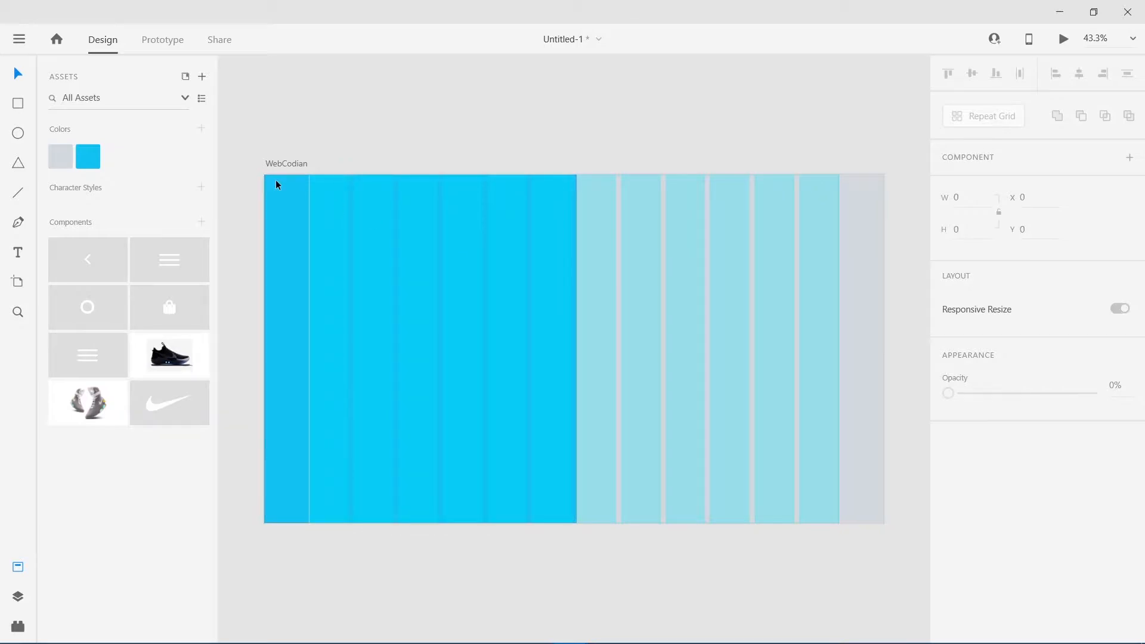
- Turn off the artboard's layout grid
{"action": "left_click", "coordinate": [849, 242]}
{"action": "scroll", "coordinate": [986, 581], "scroll_direction": "down", "scroll_amount": 4}
{"action": "left_click", "coordinate": [953, 394]}
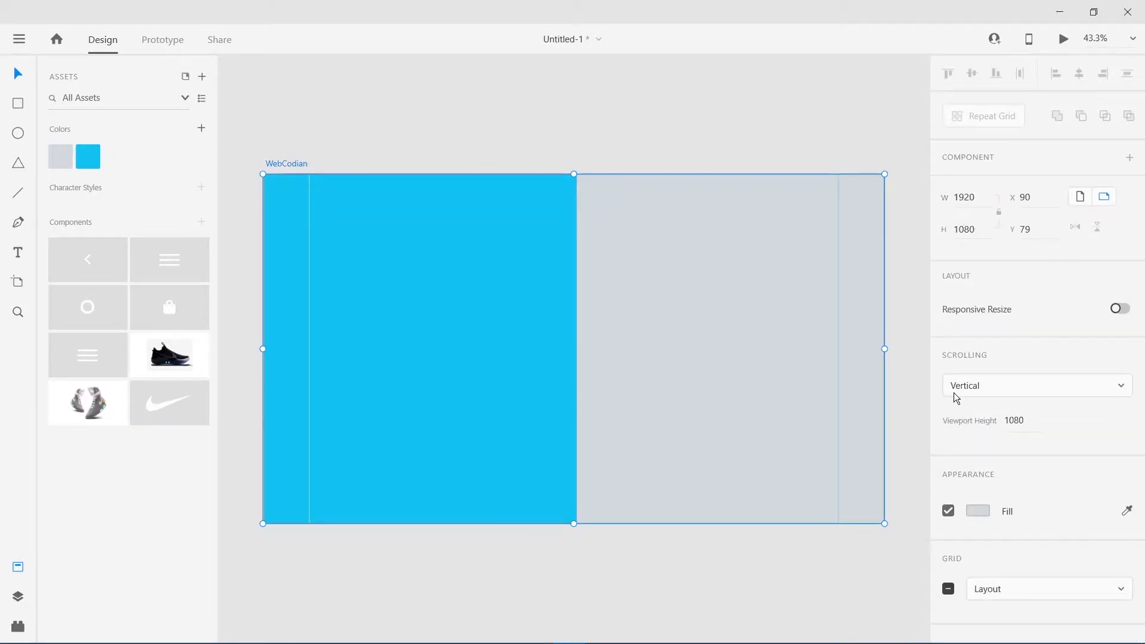
{"action": "left_click", "coordinate": [563, 87]}
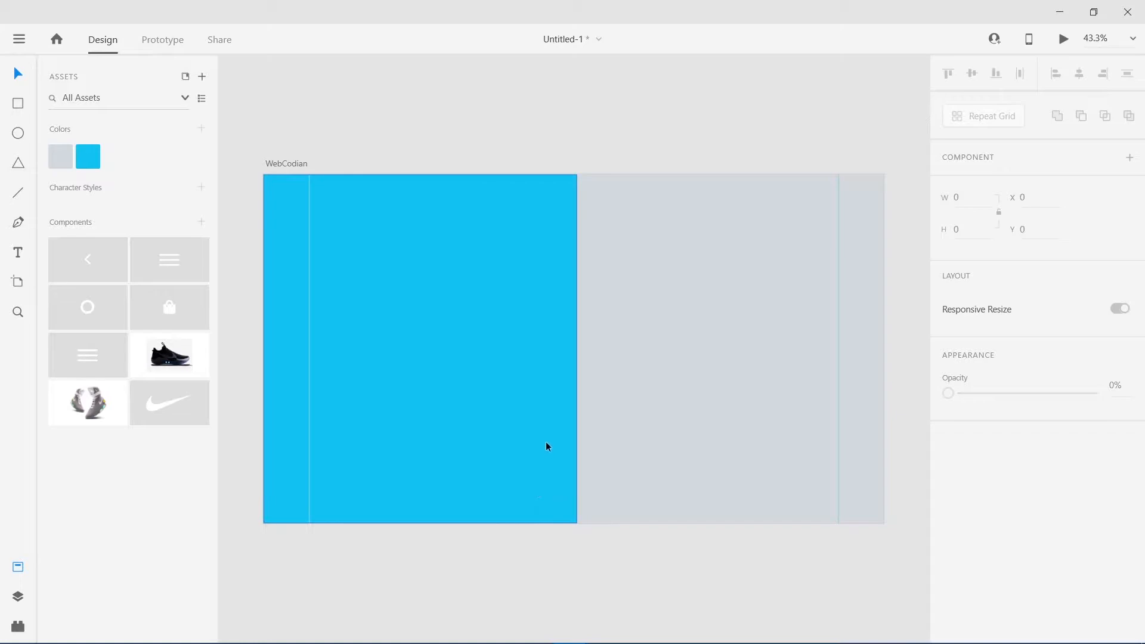
- Place the Nike swoosh component on the artboard and scale it down to about 377 by 135
{"action": "left_click_drag", "start_coordinate": [161, 398], "coordinate": [292, 199]}
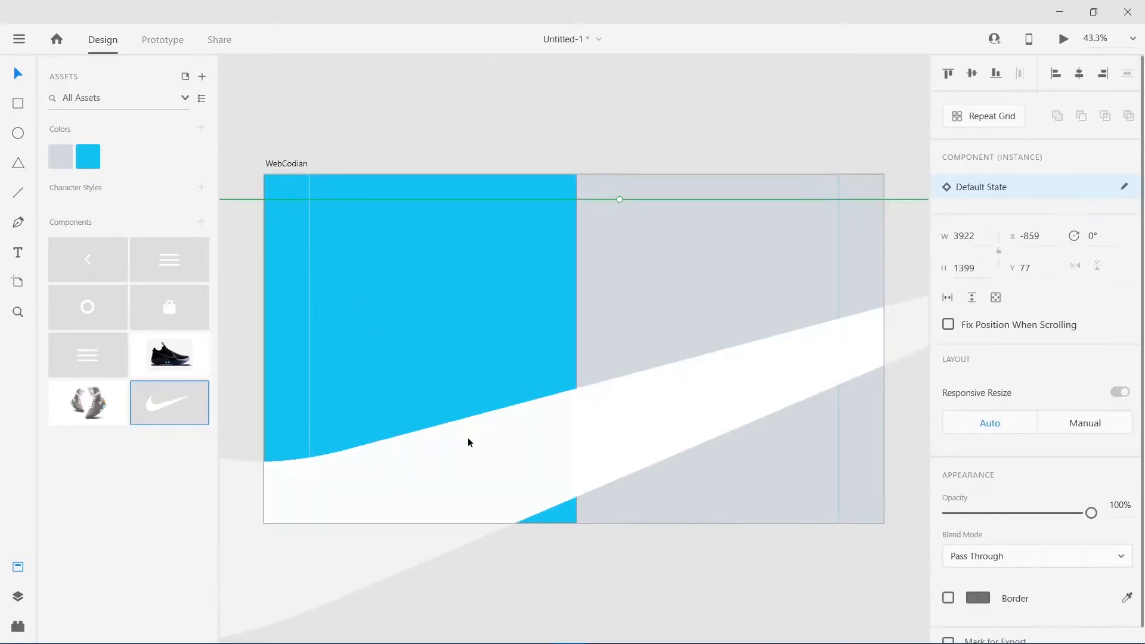
{"action": "scroll", "coordinate": [468, 438], "scroll_direction": "down", "scroll_amount": 3}
{"action": "scroll", "coordinate": [468, 438], "scroll_direction": "down", "scroll_amount": 1}
{"action": "double_click", "coordinate": [495, 453]}
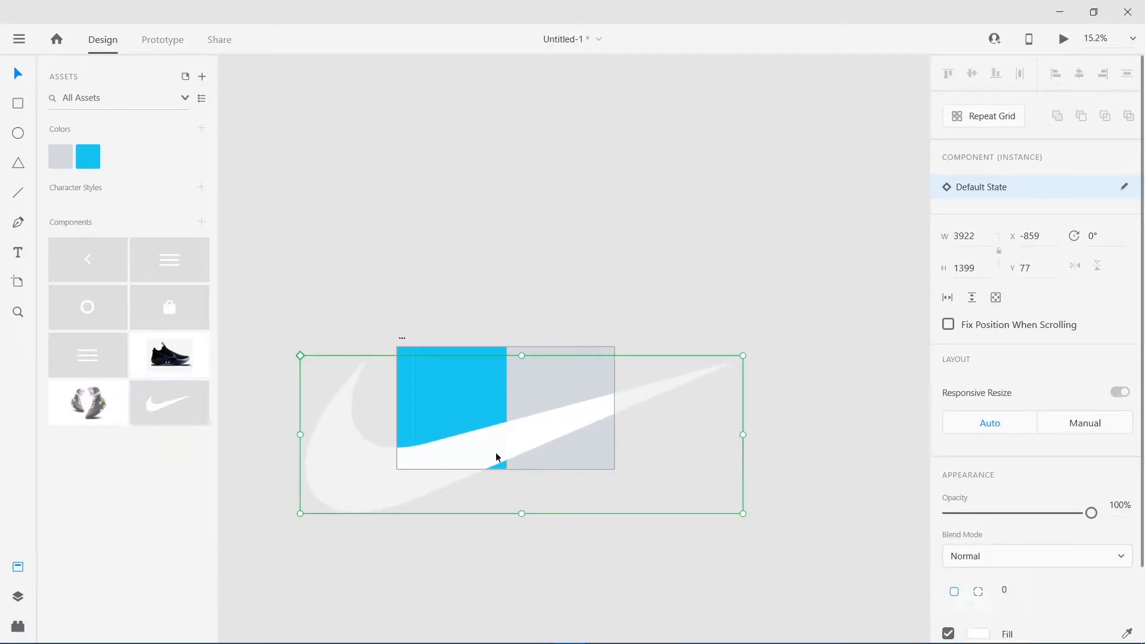
{"action": "left_click_drag", "start_coordinate": [744, 355], "coordinate": [418, 392]}
{"action": "scroll", "coordinate": [419, 392], "scroll_direction": "up", "scroll_amount": 5}
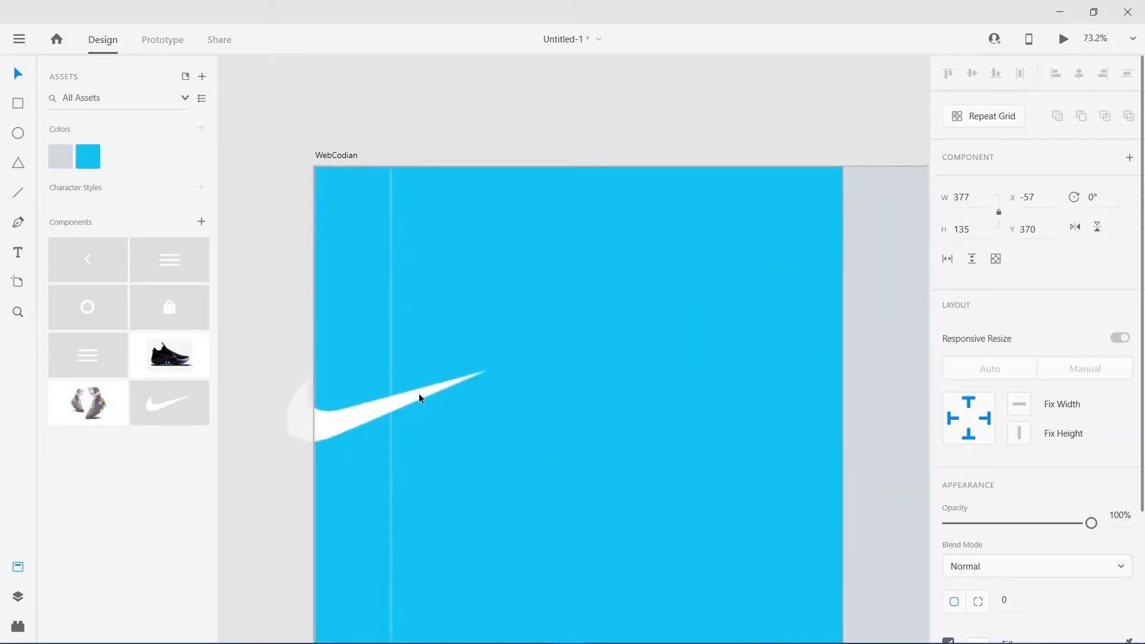
- Shrink the swoosh further and move it into the artboard's upper-left corner, left of the white vertical line
{"action": "left_click_drag", "start_coordinate": [491, 369], "coordinate": [354, 203]}
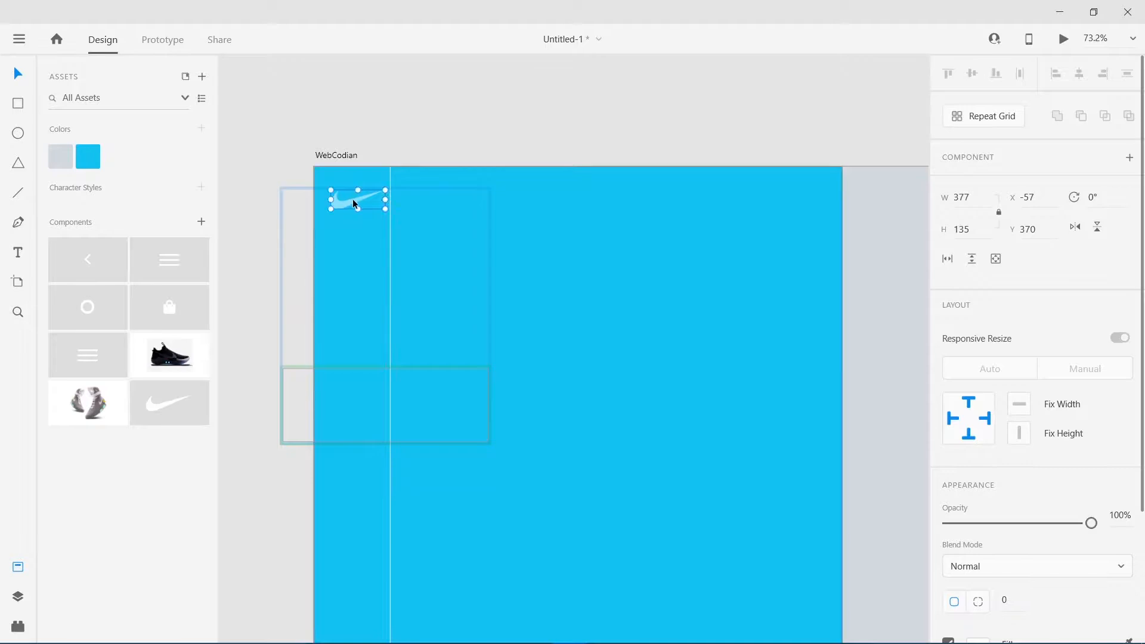
{"action": "key", "text": "Delete"}
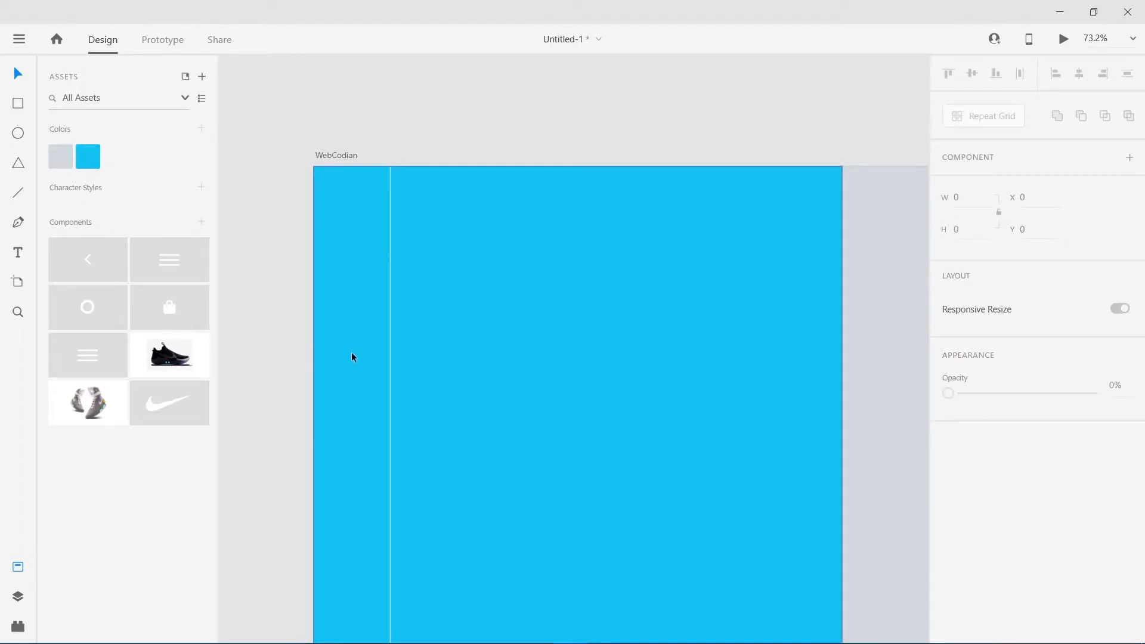
{"action": "key", "text": "ctrl+z"}
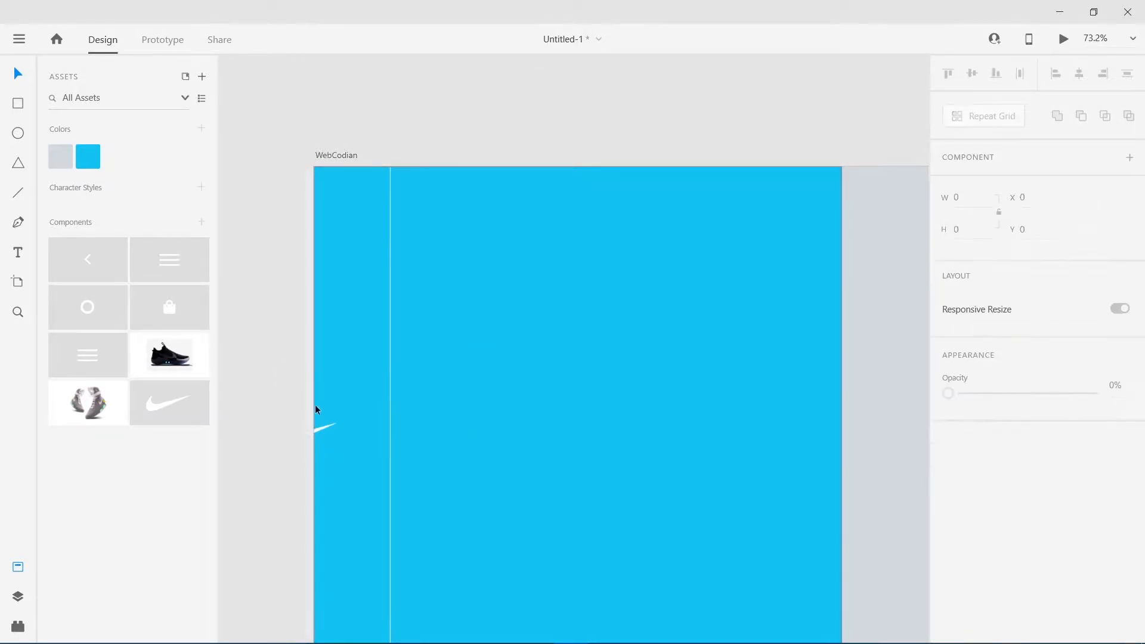
{"action": "left_click_drag", "start_coordinate": [324, 425], "coordinate": [364, 190]}
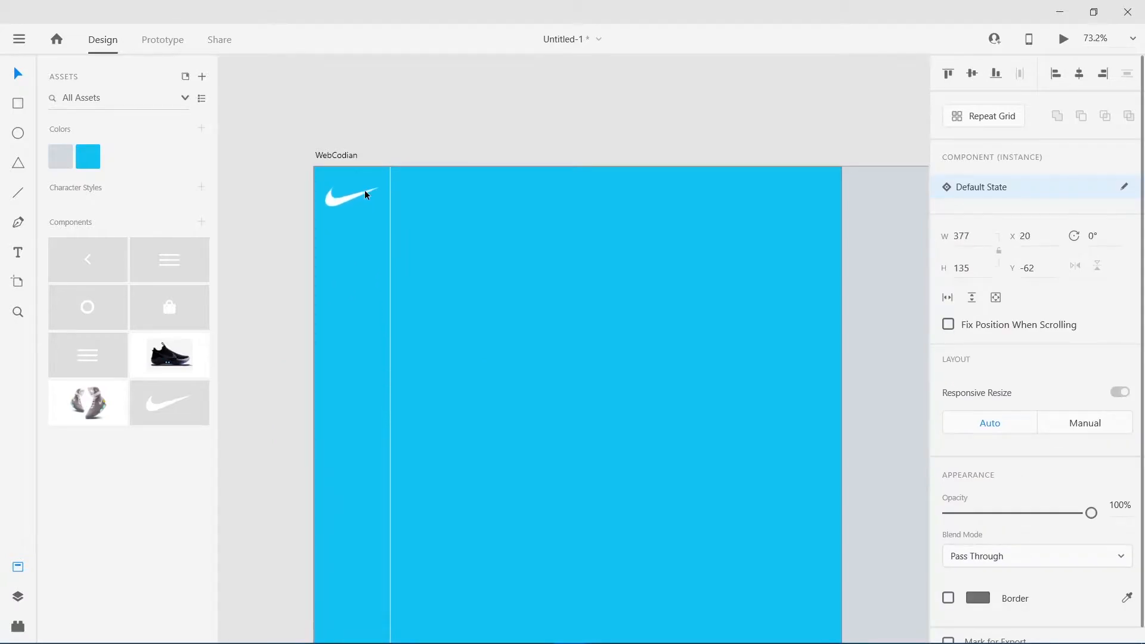
{"action": "left_click", "coordinate": [363, 103]}
- Resize the swoosh component to about 342 by 122 and position it at about X 34, Y -61
{"action": "left_click", "coordinate": [356, 189]}
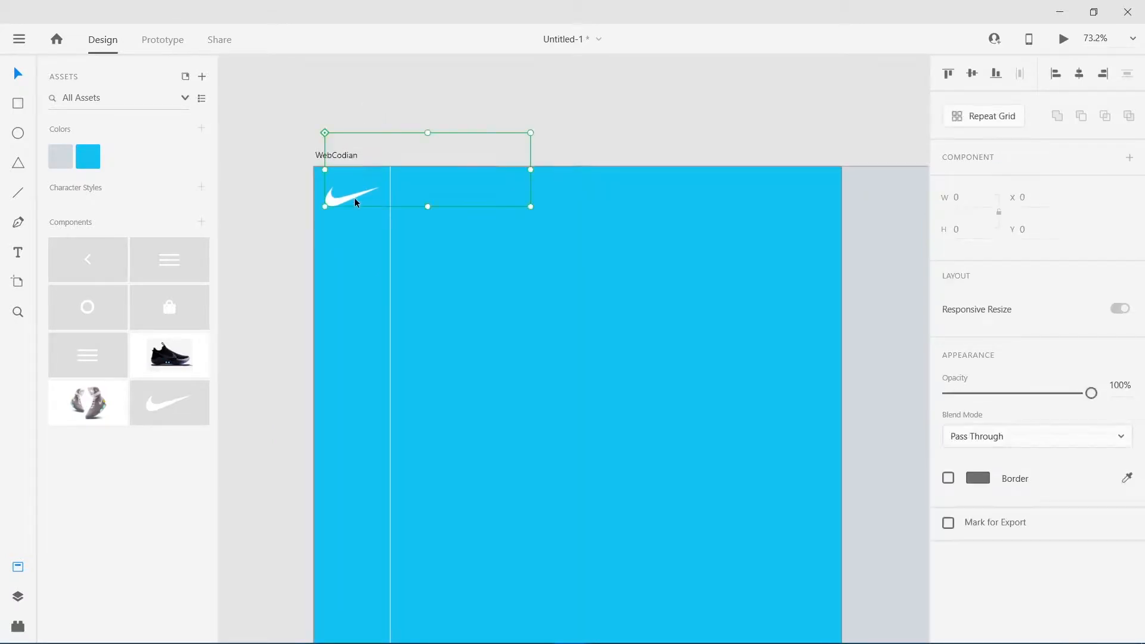
{"action": "left_click_drag", "start_coordinate": [529, 134], "coordinate": [457, 154]}
{"action": "left_click", "coordinate": [366, 95]}
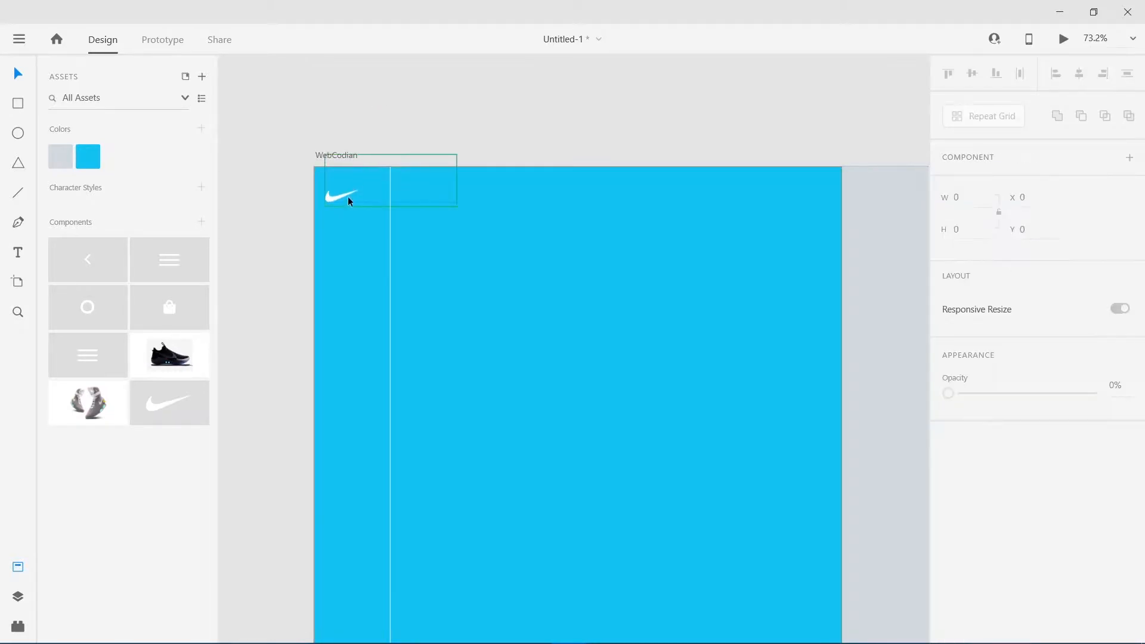
{"action": "double_click", "coordinate": [338, 195]}
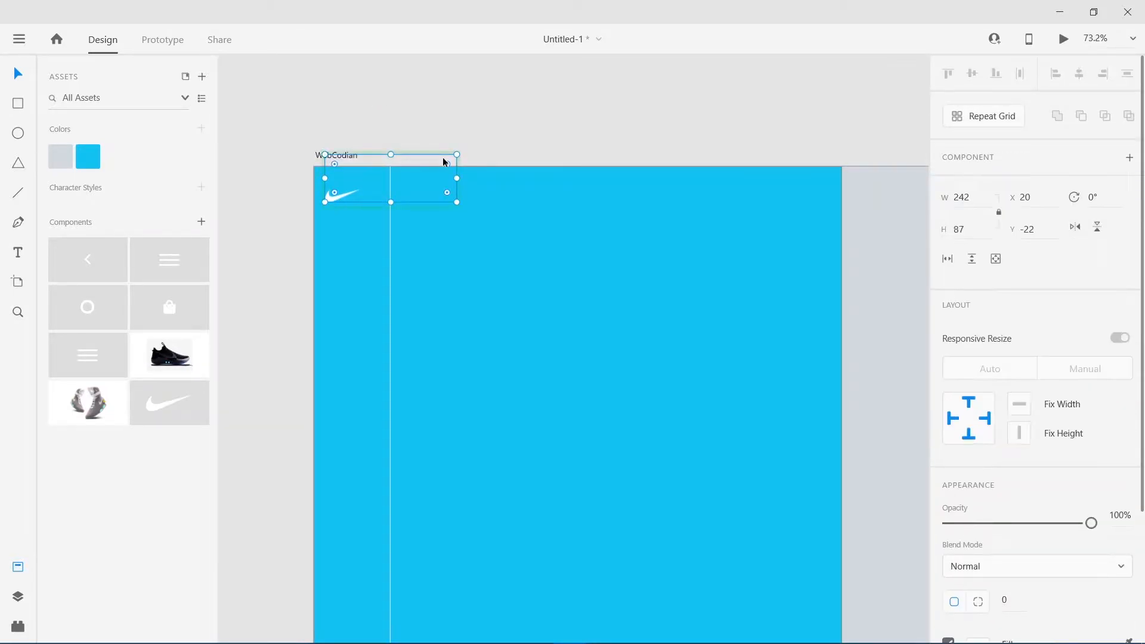
{"action": "left_click_drag", "start_coordinate": [456, 154], "coordinate": [509, 133]}
{"action": "left_click_drag", "start_coordinate": [345, 193], "coordinate": [359, 192]}
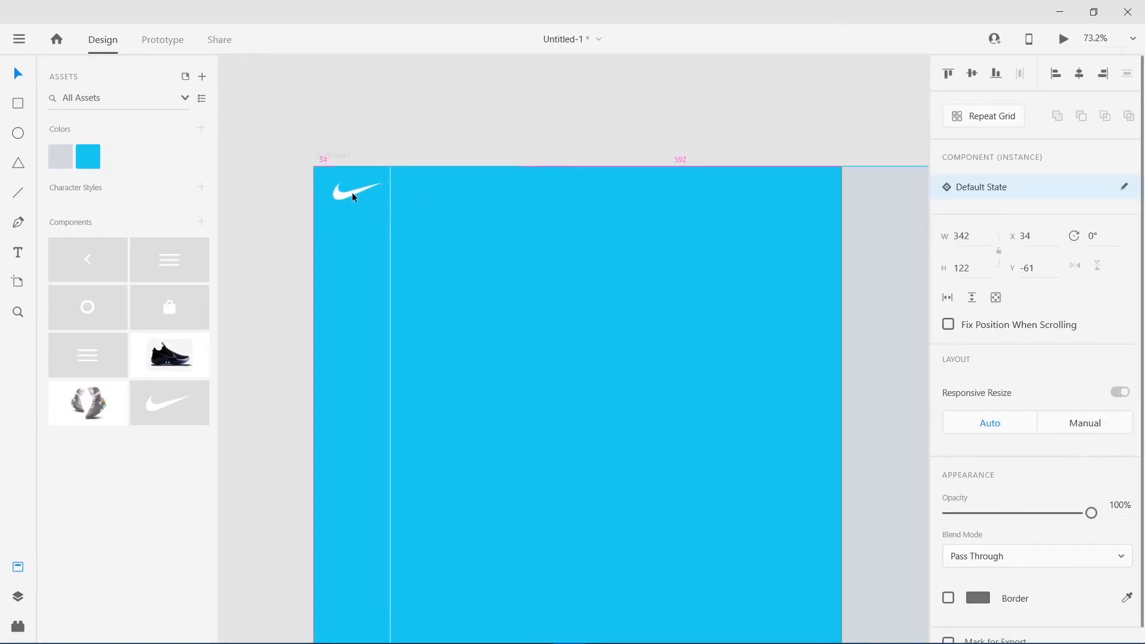
{"action": "left_click", "coordinate": [377, 289]}
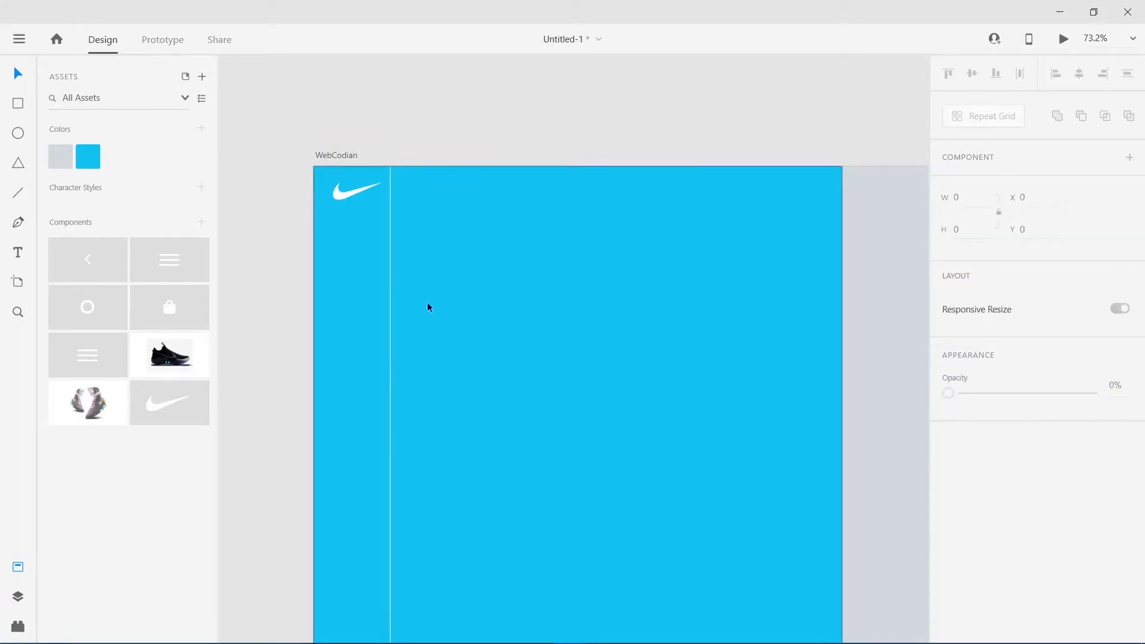
- Place the three-line menu icon component on the blue area, right of the white vertical line and below the swoosh
{"action": "left_click_drag", "start_coordinate": [322, 249], "coordinate": [451, 197]}
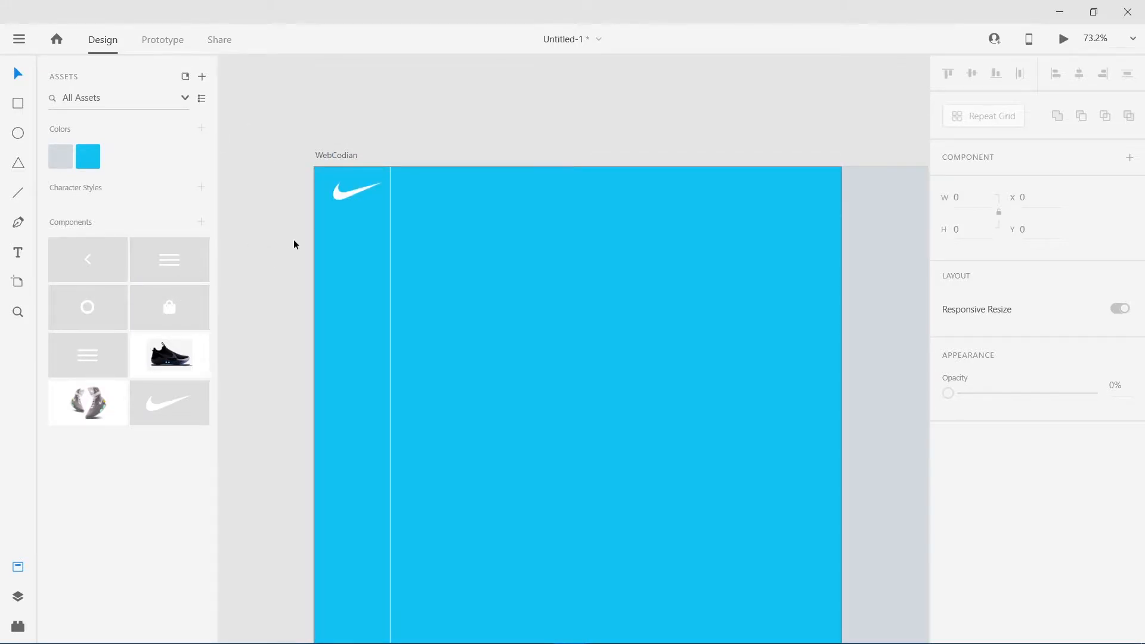
{"action": "left_click_drag", "start_coordinate": [167, 258], "coordinate": [439, 202]}
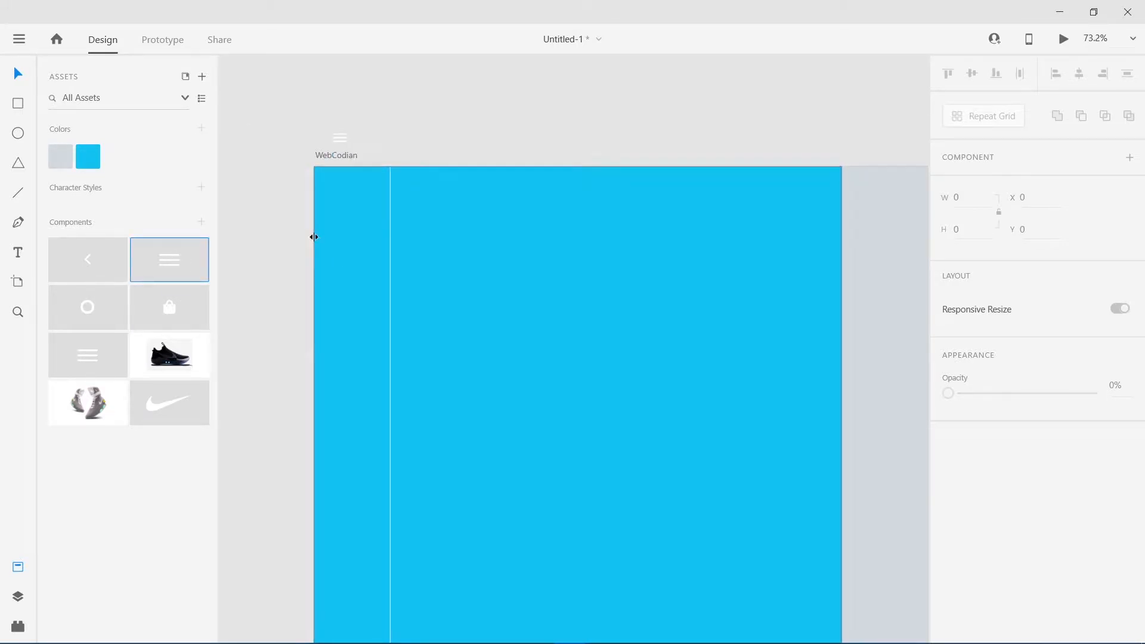
{"action": "left_click_drag", "start_coordinate": [444, 234], "coordinate": [446, 234]}
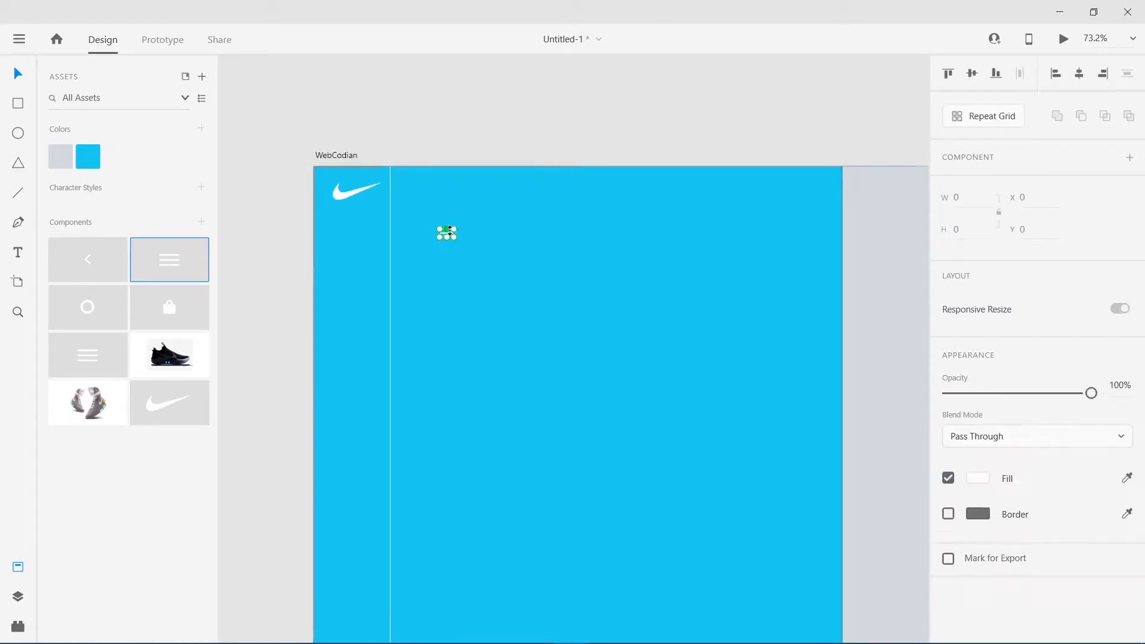
{"action": "left_click", "coordinate": [407, 275]}
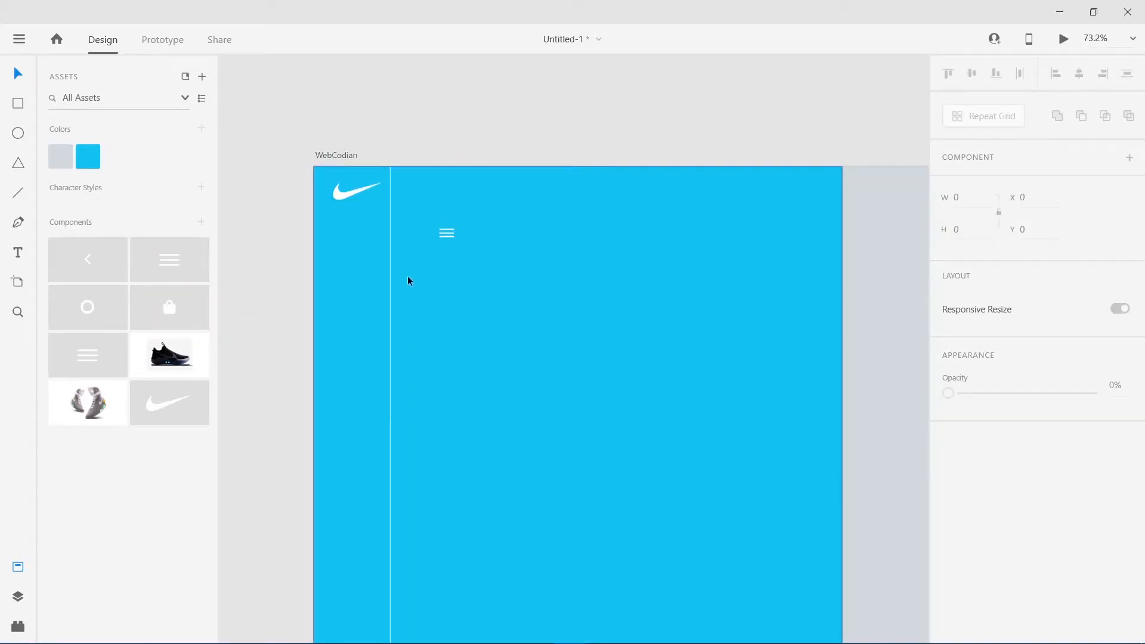
- Move the menu icon up level with the Nike swoosh and closer to the white vertical line
{"action": "left_click", "coordinate": [447, 233]}
{"action": "key", "text": "shift+Up"}
{"action": "key", "text": "shift+Up"}
{"action": "key", "text": "shift+Up"}
{"action": "key", "text": "shift+Up"}
{"action": "key", "text": "shift+Up"}
{"action": "key", "text": "shift+Up"}
{"action": "key", "text": "shift+Up"}
{"action": "key", "text": "shift+Up"}
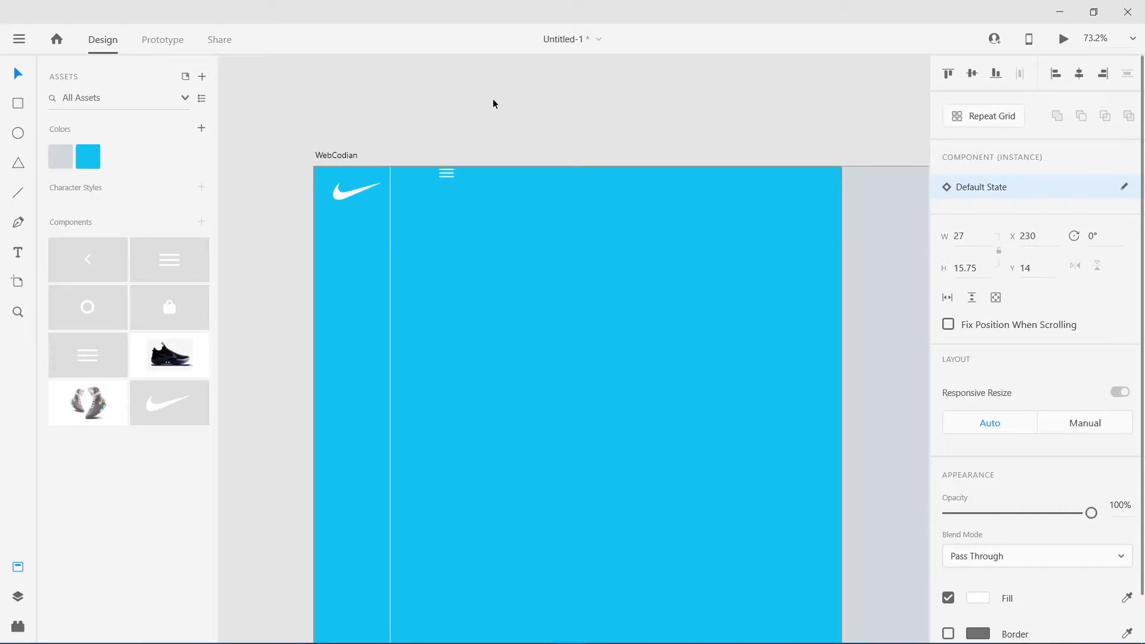
{"action": "key", "text": "shift+Left"}
{"action": "key", "text": "shift+Left"}
{"action": "key", "text": "shift+Left"}
{"action": "key", "text": "shift+Left"}
{"action": "left_click", "coordinate": [477, 176]}
{"action": "scroll", "coordinate": [432, 295], "scroll_direction": "down", "scroll_amount": 5}
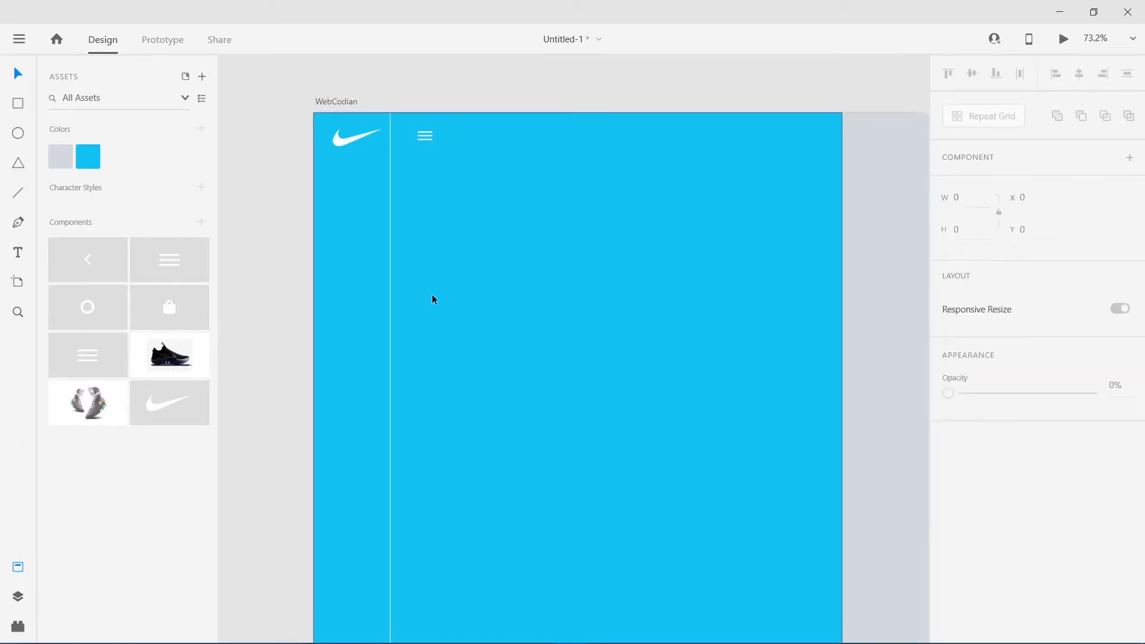
- Add a "Facebook" text label in the narrow strip beside the white vertical line and rotate it to -90°
{"action": "scroll", "coordinate": [419, 293], "scroll_direction": "down", "scroll_amount": 4, "text": "ctrl"}
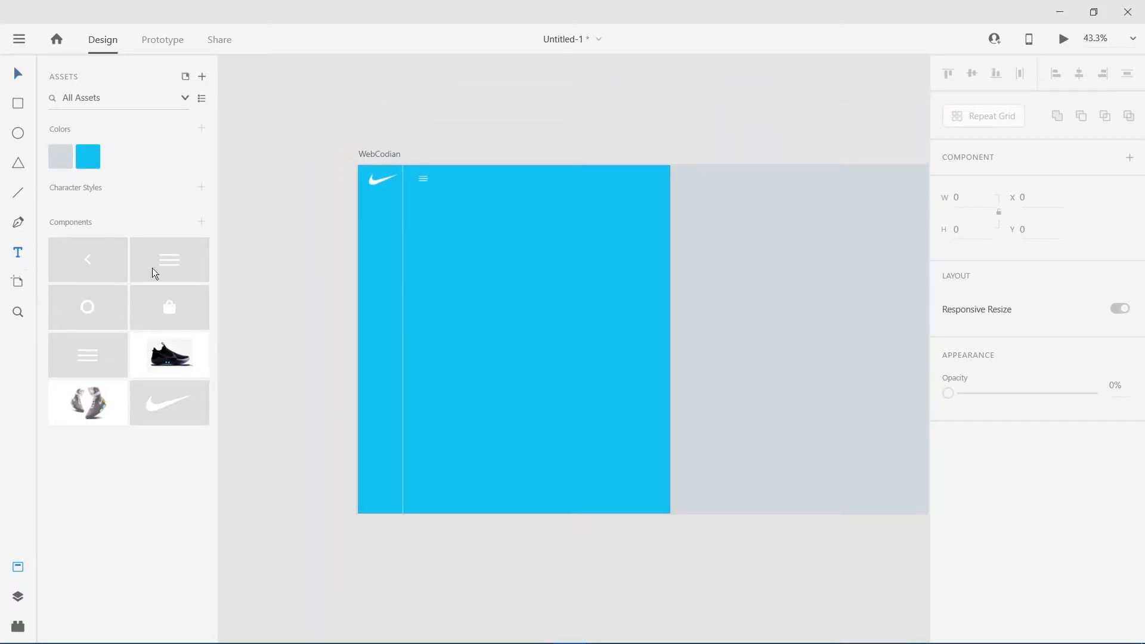
{"action": "left_click", "coordinate": [369, 326]}
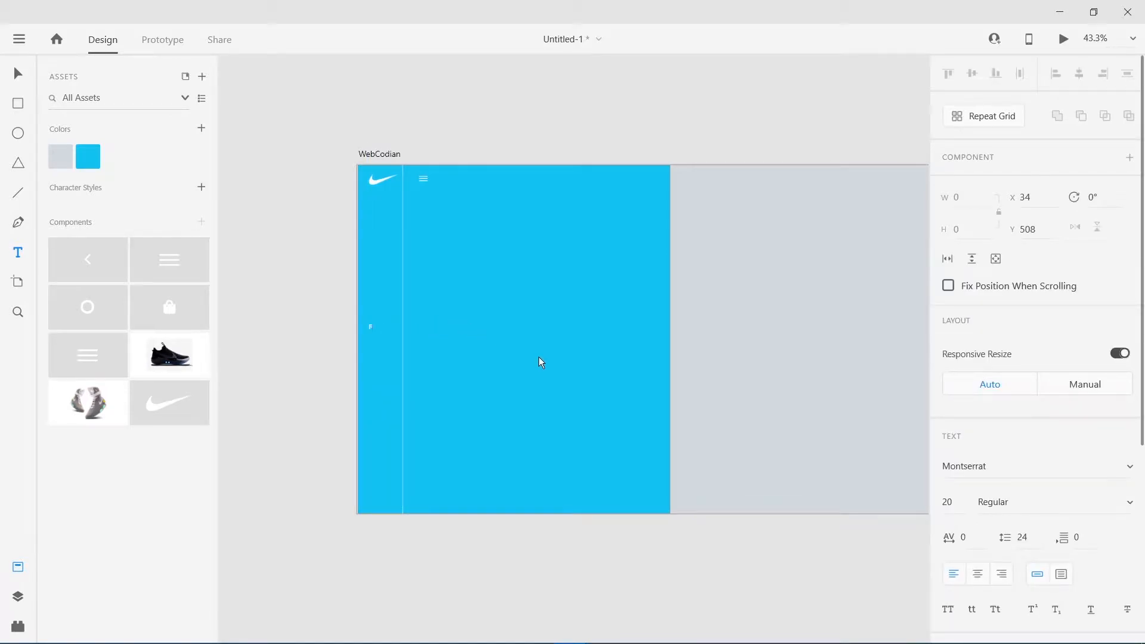
{"action": "type", "text": "Facebook"}
{"action": "key", "text": "Escape"}
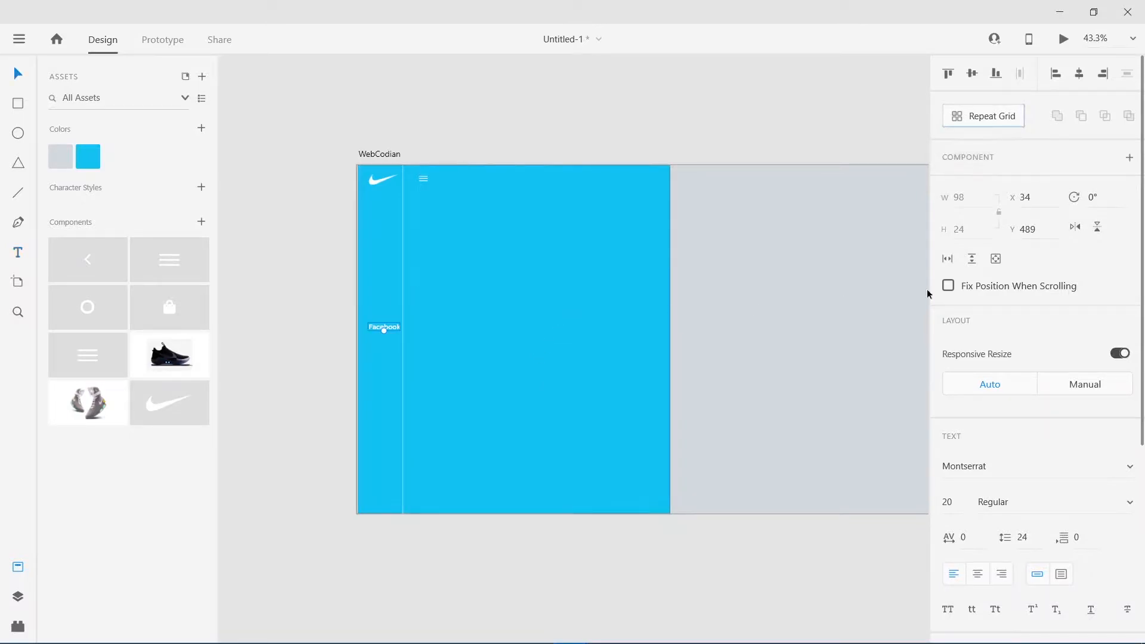
{"action": "left_click", "coordinate": [1101, 197]}
{"action": "type", "text": "-90"}
{"action": "key", "text": "Return"}
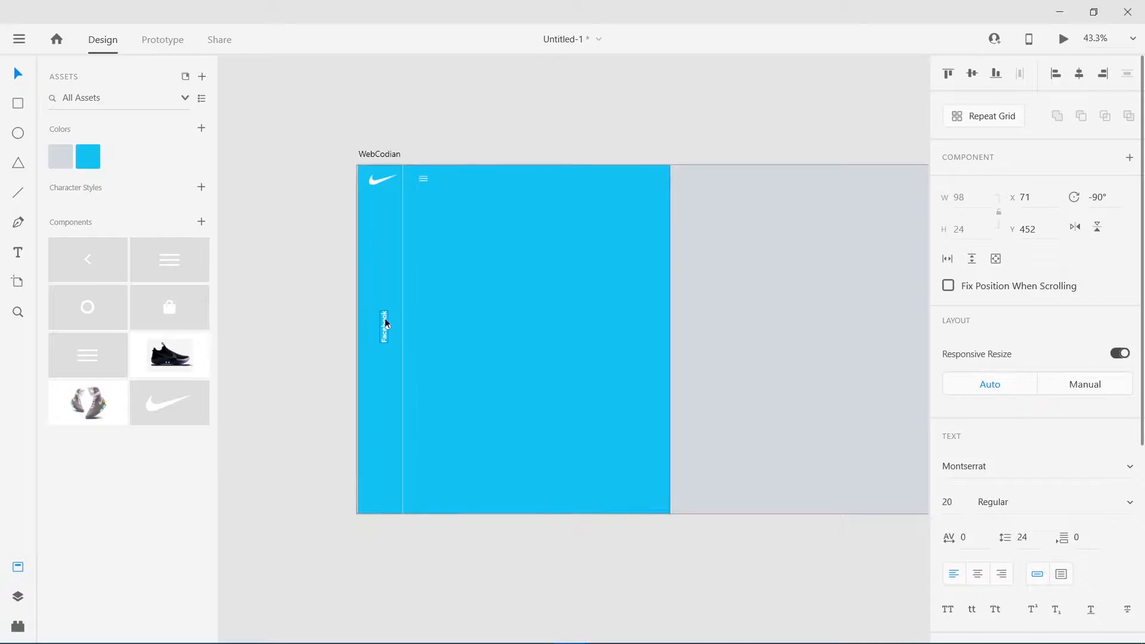
- Duplicate the rotated Facebook label directly below it and change the copy's text to "Instagram"
{"action": "scroll", "coordinate": [387, 325], "scroll_direction": "up", "scroll_amount": 5}
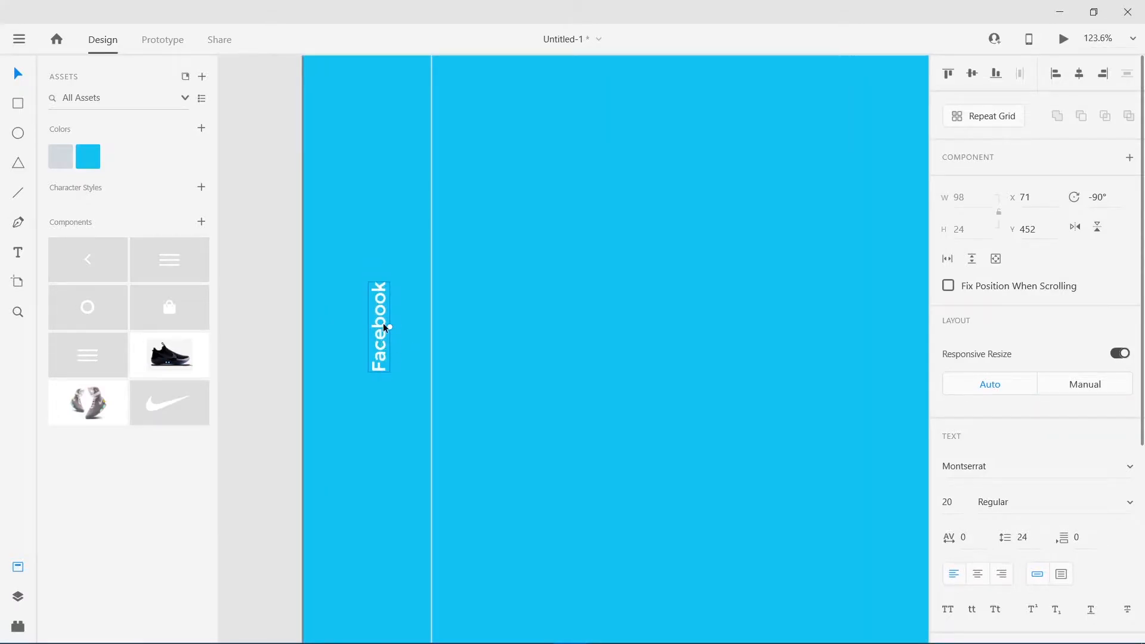
{"action": "left_click_drag", "start_coordinate": [383, 324], "coordinate": [383, 467], "text": "alt"}
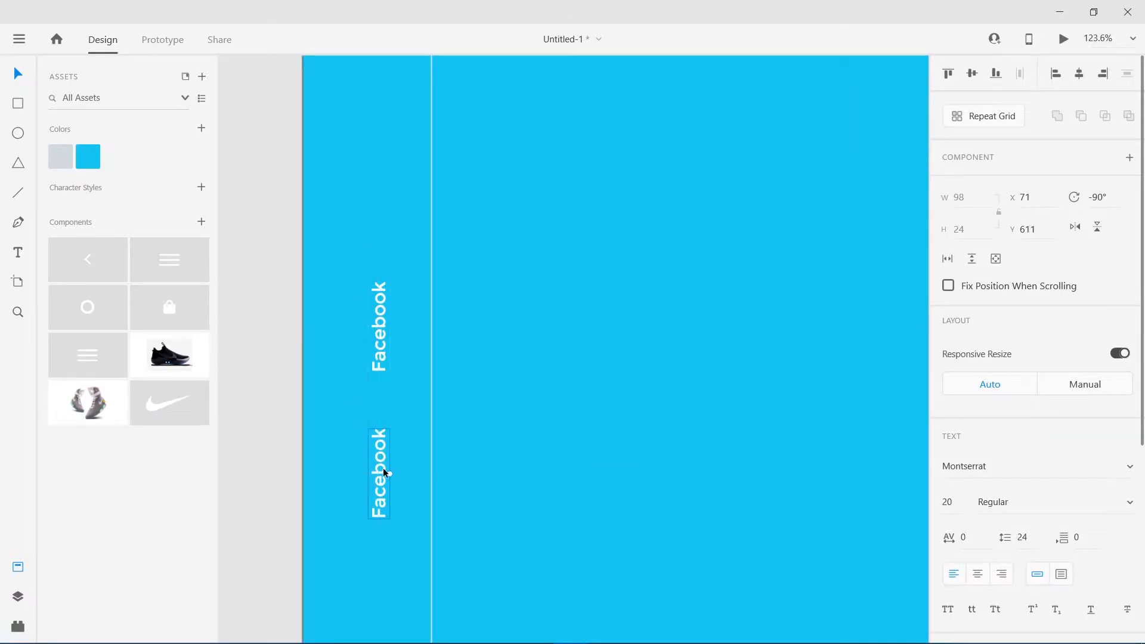
{"action": "double_click", "coordinate": [383, 467]}
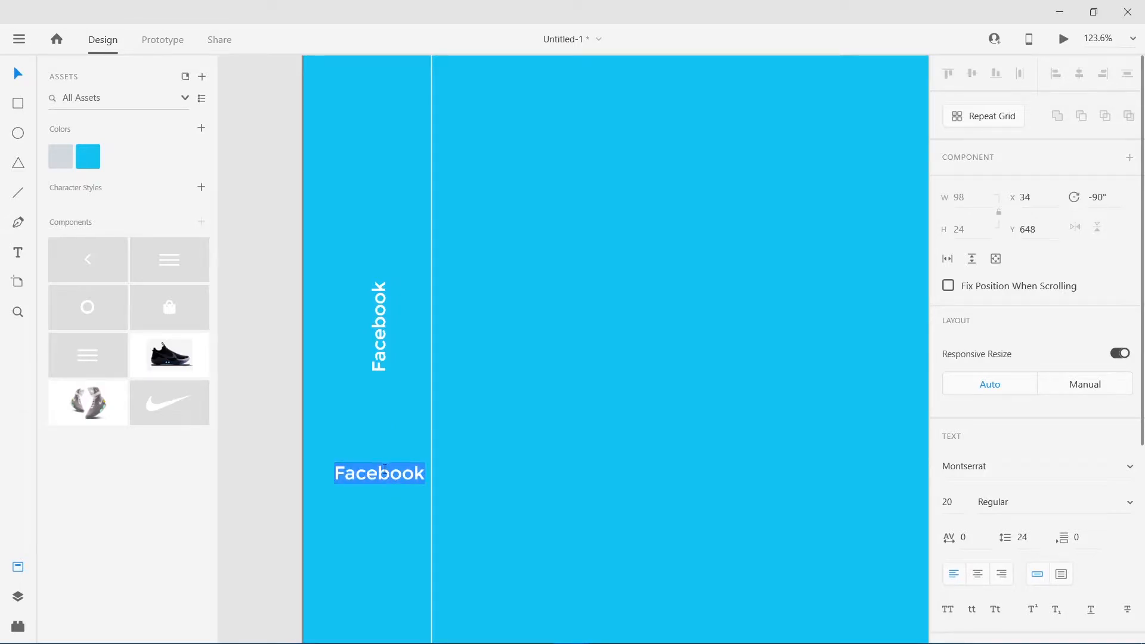
{"action": "type", "text": "Instagram"}
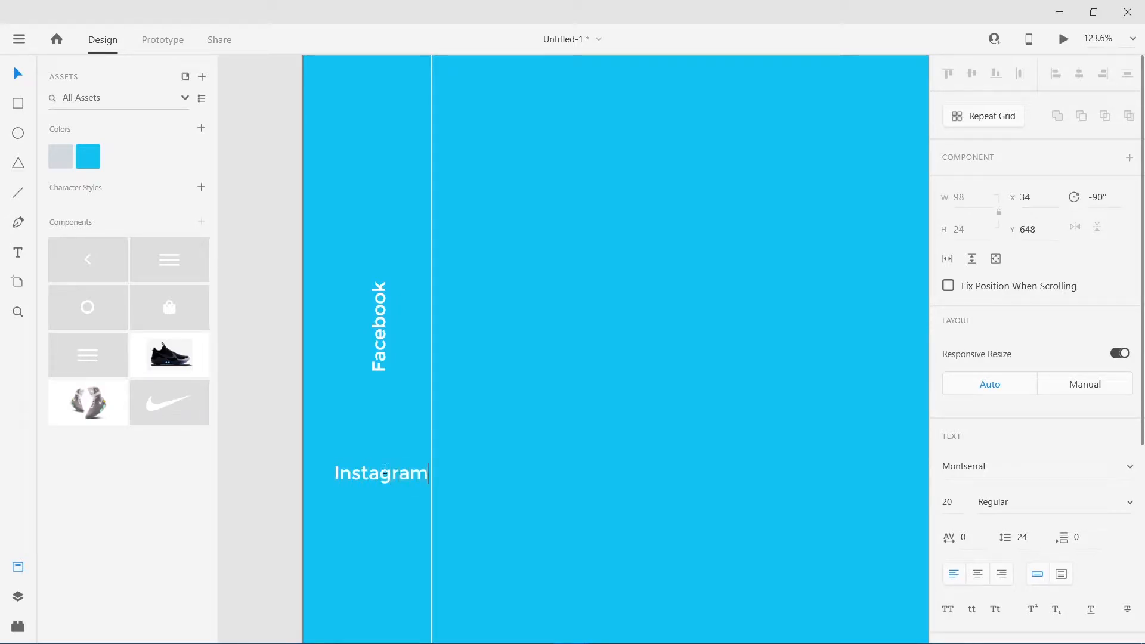
{"action": "key", "text": "Escape"}
- Duplicate the Facebook label directly above it and change the copy's text to "Twitter"
{"action": "left_click", "coordinate": [385, 310]}
{"action": "left_click_drag", "start_coordinate": [385, 309], "coordinate": [383, 184], "text": "alt"}
{"action": "double_click", "coordinate": [383, 181]}
{"action": "type", "text": "T"}
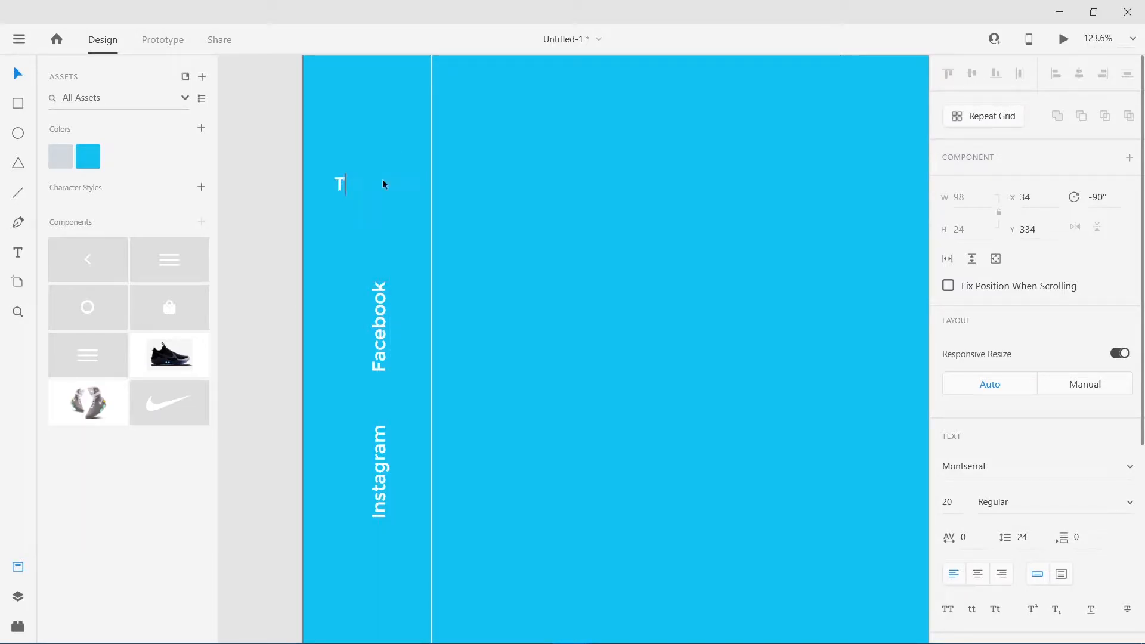
{"action": "type", "text": "witter"}
{"action": "key", "text": "Escape"}
{"action": "left_click", "coordinate": [279, 174]}
- Shift the Twitter, Facebook and Instagram labels down the strip and space them evenly, with Facebook at Y 491 and Instagram at about Y 645
{"action": "scroll", "coordinate": [361, 209], "scroll_direction": "down", "scroll_amount": 5}
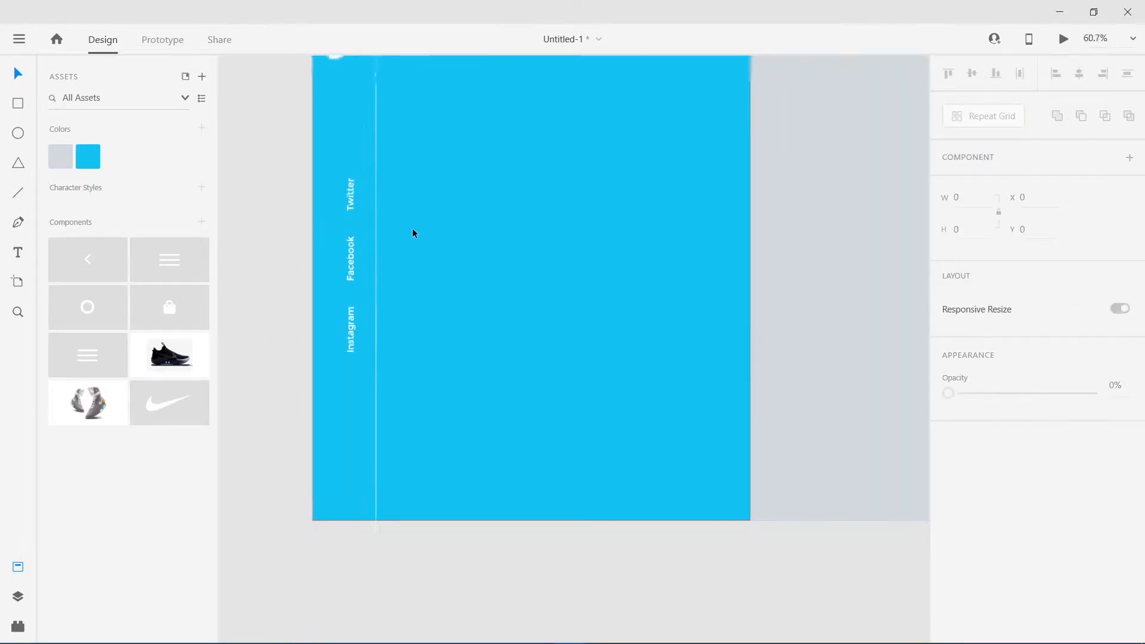
{"action": "left_click", "coordinate": [366, 249]}
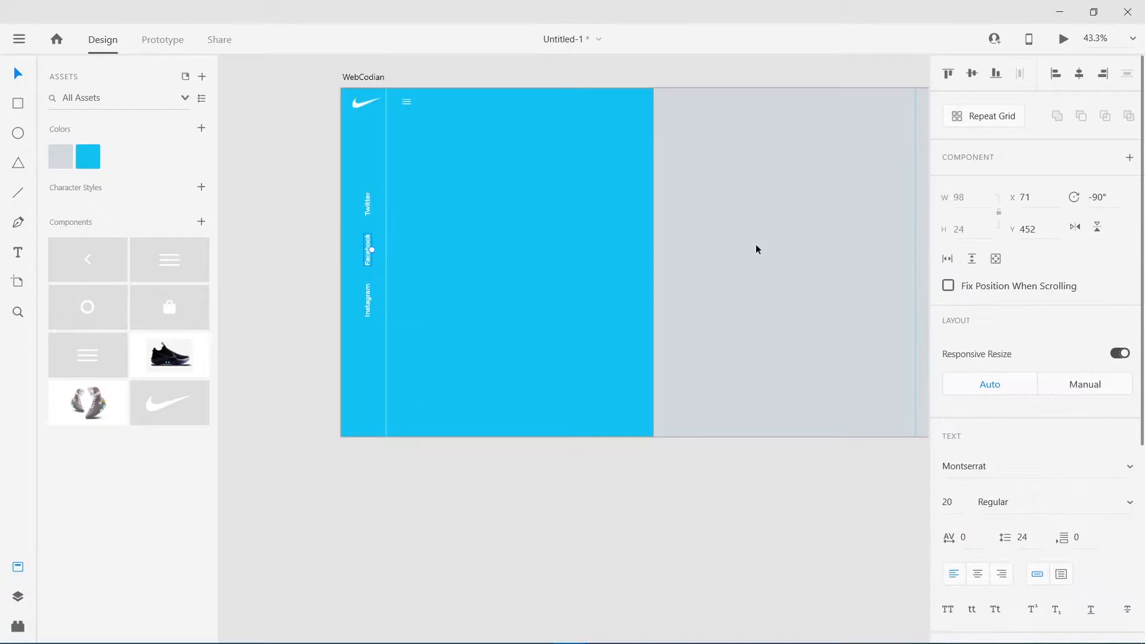
{"action": "left_click_drag", "start_coordinate": [368, 249], "coordinate": [368, 261]}
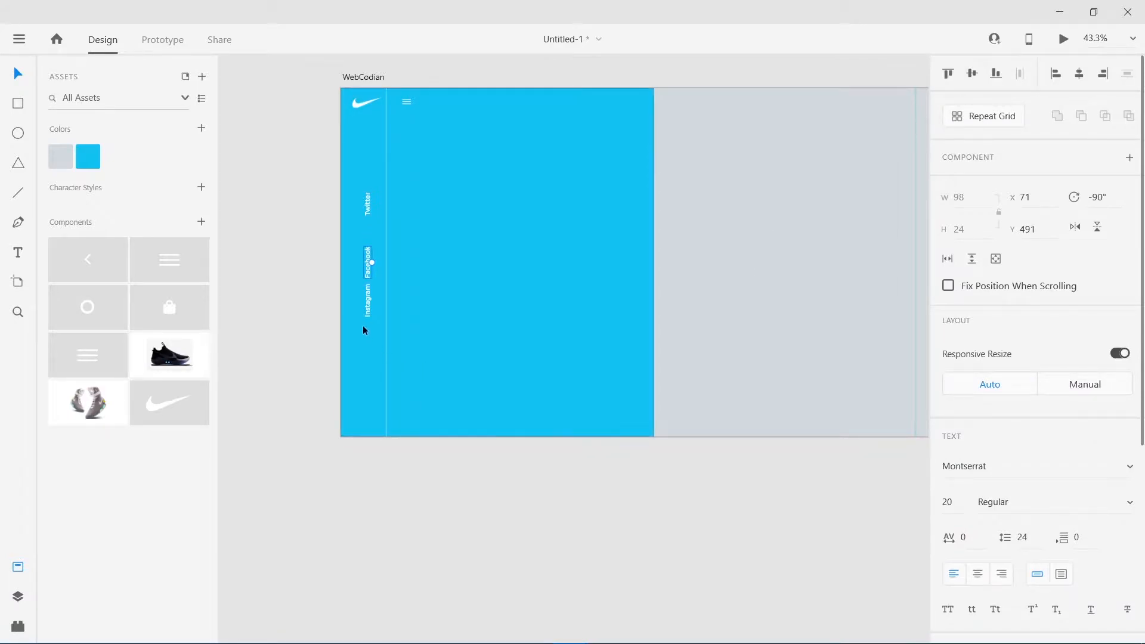
{"action": "left_click", "coordinate": [366, 307]}
{"action": "left_click_drag", "start_coordinate": [367, 319], "coordinate": [366, 326]}
{"action": "left_click", "coordinate": [369, 214], "text": "shift"}
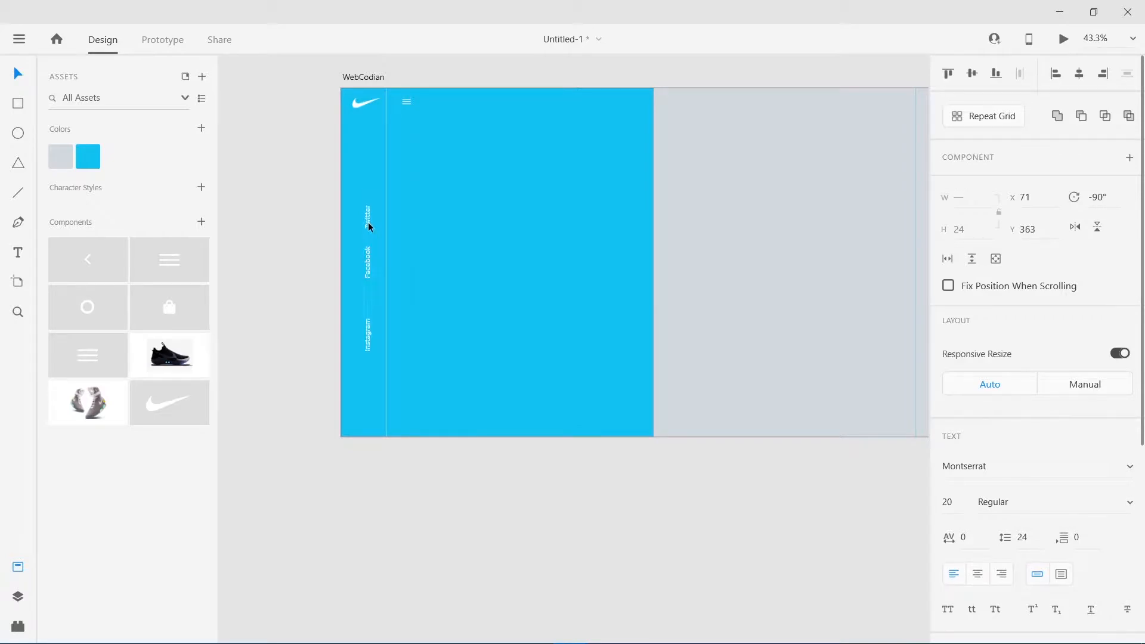
{"action": "left_click", "coordinate": [317, 458]}
{"action": "left_click", "coordinate": [367, 331]}
{"action": "left_click", "coordinate": [477, 417]}
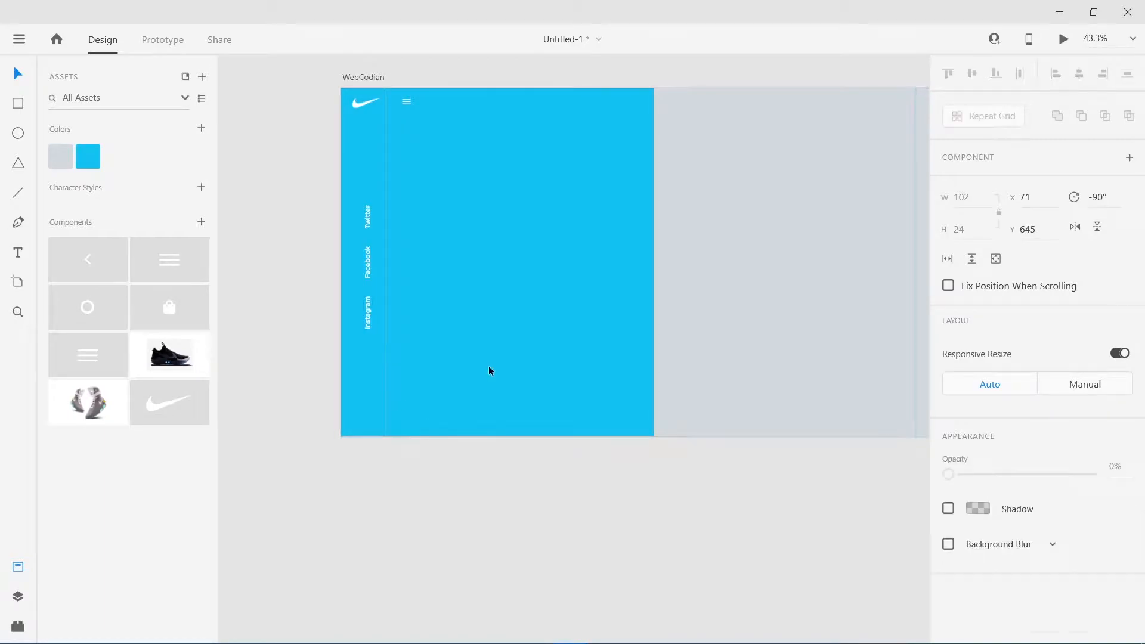
{"action": "left_click_drag", "start_coordinate": [539, 286], "coordinate": [479, 255]}
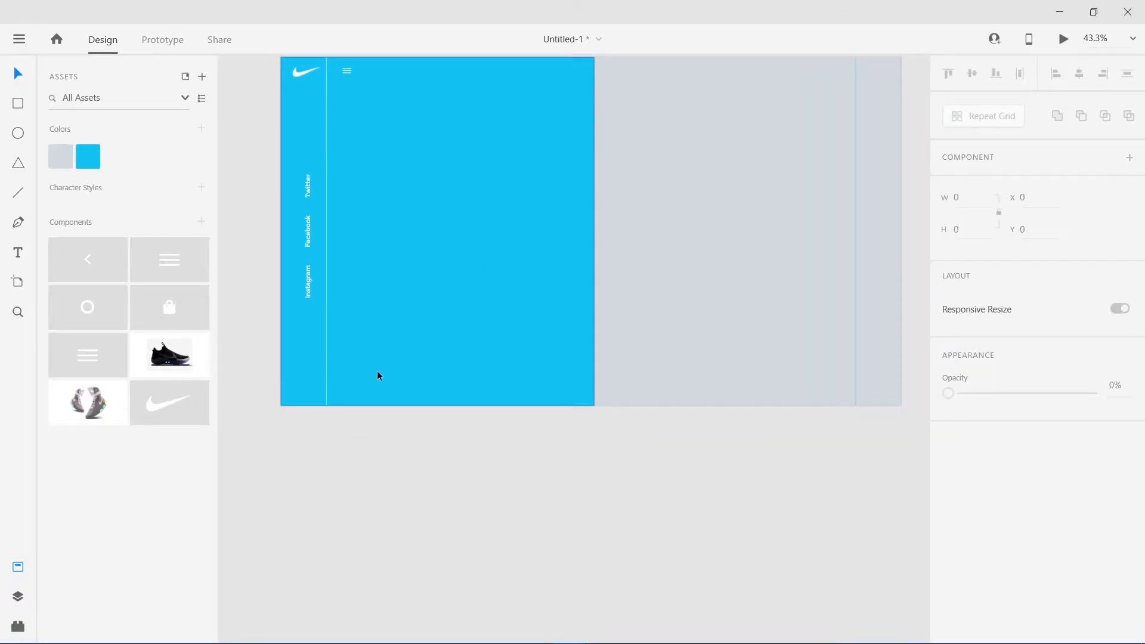
{"action": "key", "text": "t"}
{"action": "scroll", "coordinate": [355, 387], "scroll_direction": "up", "scroll_amount": 3}
{"action": "scroll", "coordinate": [355, 387], "scroll_direction": "down", "scroll_amount": 3}
{"action": "key", "text": "v"}
{"action": "scroll", "coordinate": [614, 253], "scroll_direction": "down", "scroll_amount": 3}
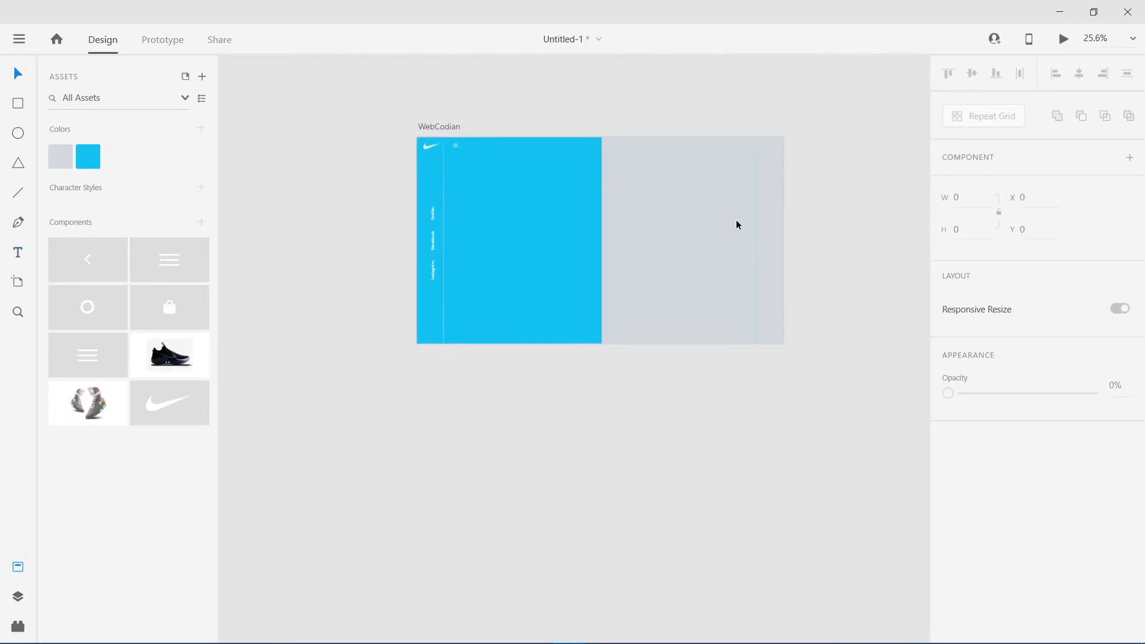
- Place the black shoe component on the grey half of the artboard at about X 1089, Y 461
{"action": "left_click_drag", "start_coordinate": [730, 220], "coordinate": [665, 233]}
{"action": "scroll", "coordinate": [600, 266], "scroll_direction": "up", "scroll_amount": 1}
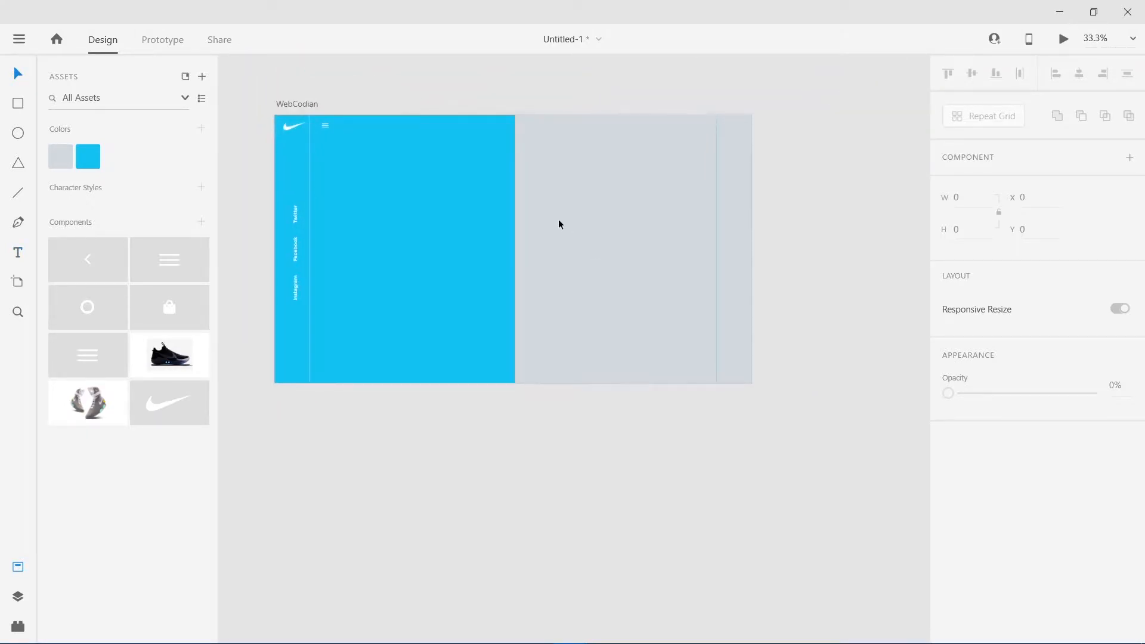
{"action": "left_click_drag", "start_coordinate": [174, 370], "coordinate": [731, 346]}
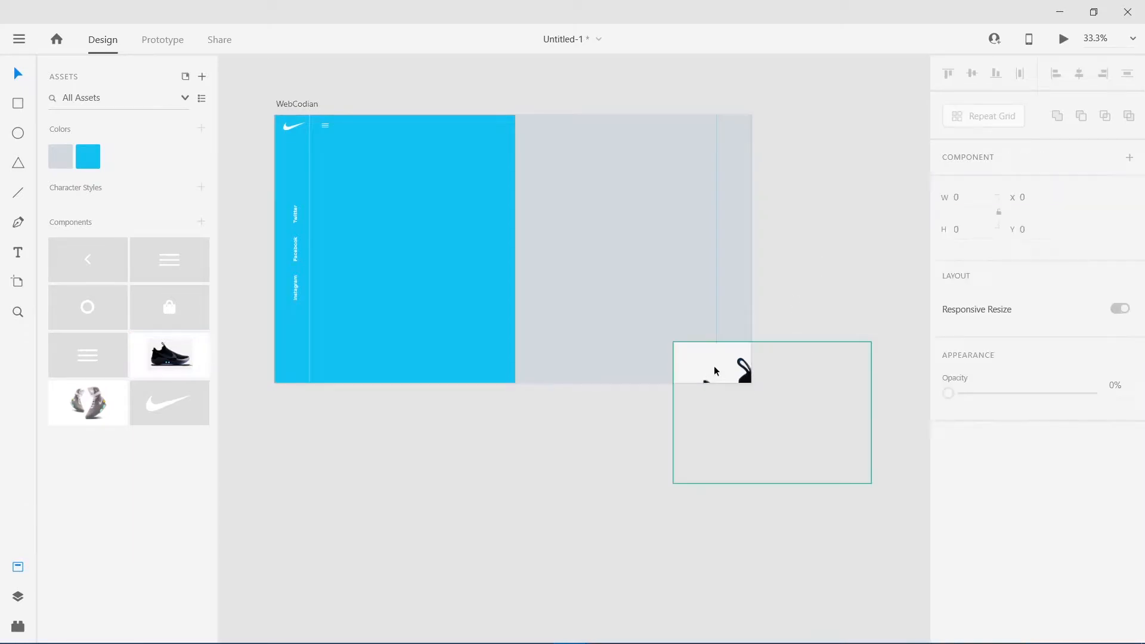
{"action": "left_click_drag", "start_coordinate": [712, 358], "coordinate": [651, 287]}
{"action": "left_click_drag", "start_coordinate": [602, 254], "coordinate": [601, 256]}
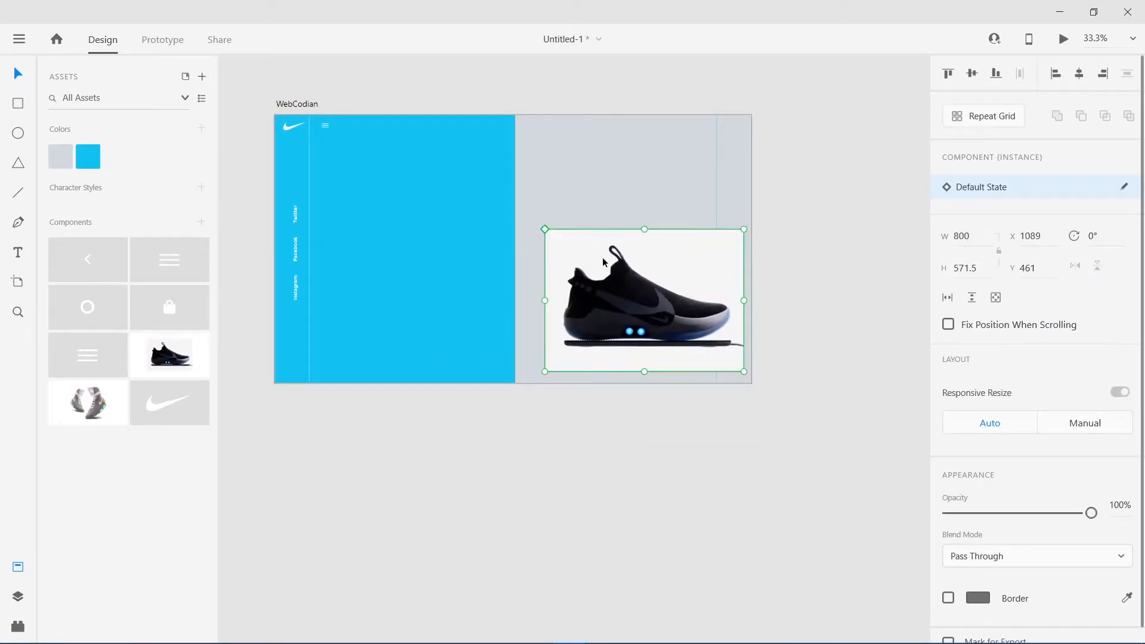
- Scale the shoe image down to about 252 by 179.5 and position it at X 1668, Y 834, flush with the artboard's right edge
{"action": "scroll", "coordinate": [718, 313], "scroll_direction": "up", "scroll_amount": 3}
{"action": "double_click", "coordinate": [643, 303]}
{"action": "left_click_drag", "start_coordinate": [773, 130], "coordinate": [508, 345]}
{"action": "left_click_drag", "start_coordinate": [439, 400], "coordinate": [720, 372]}
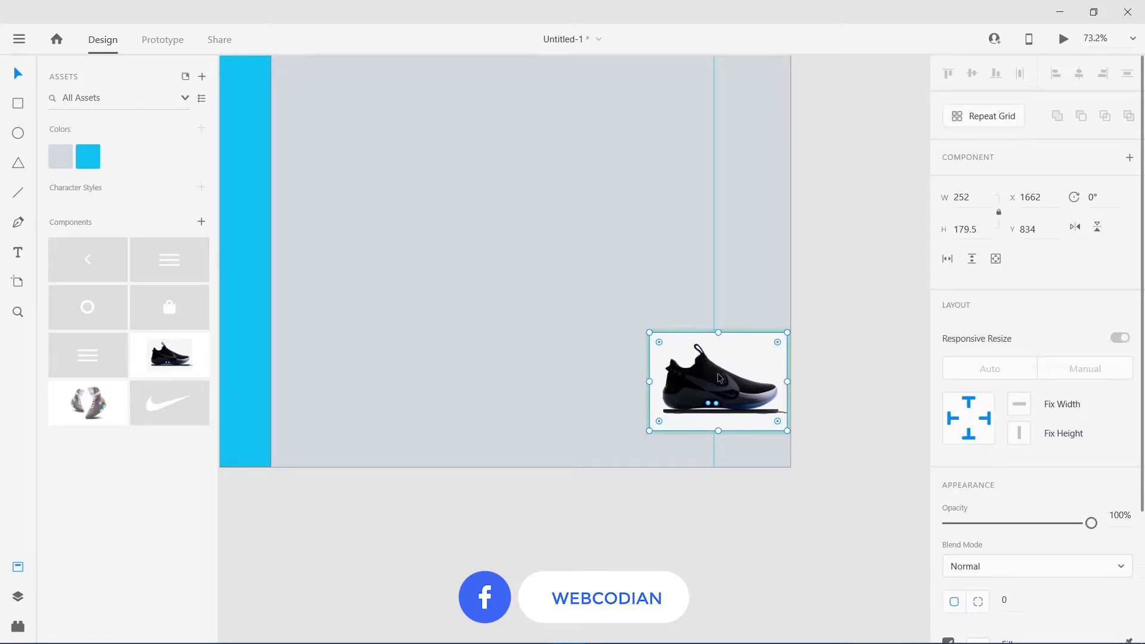
{"action": "left_click_drag", "start_coordinate": [728, 379], "coordinate": [731, 380]}
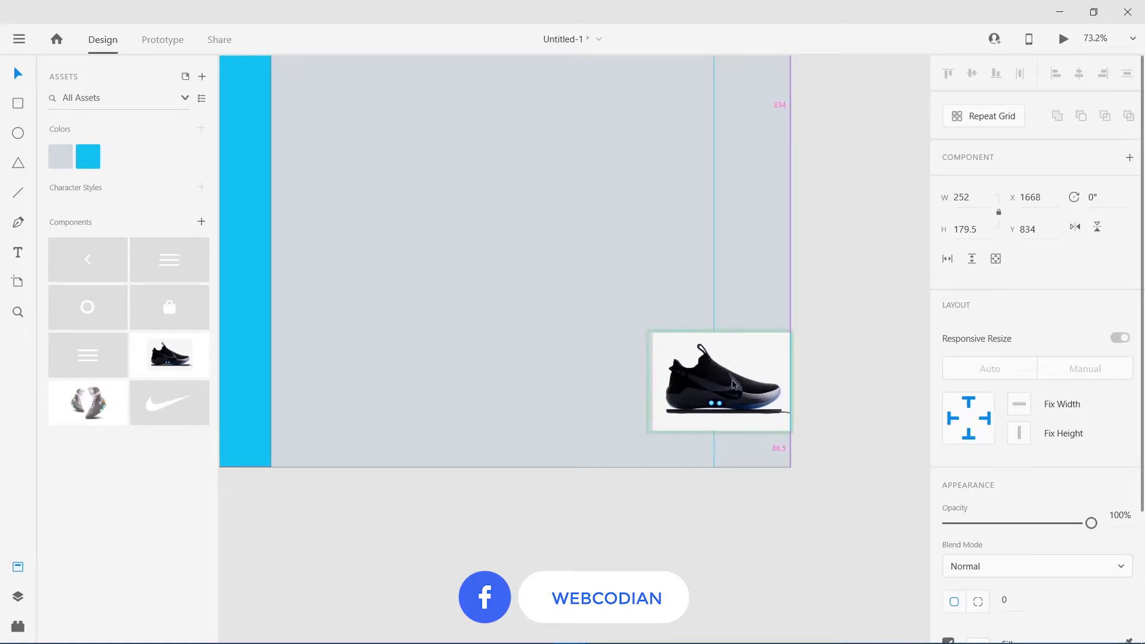
{"action": "left_click", "coordinate": [887, 341]}
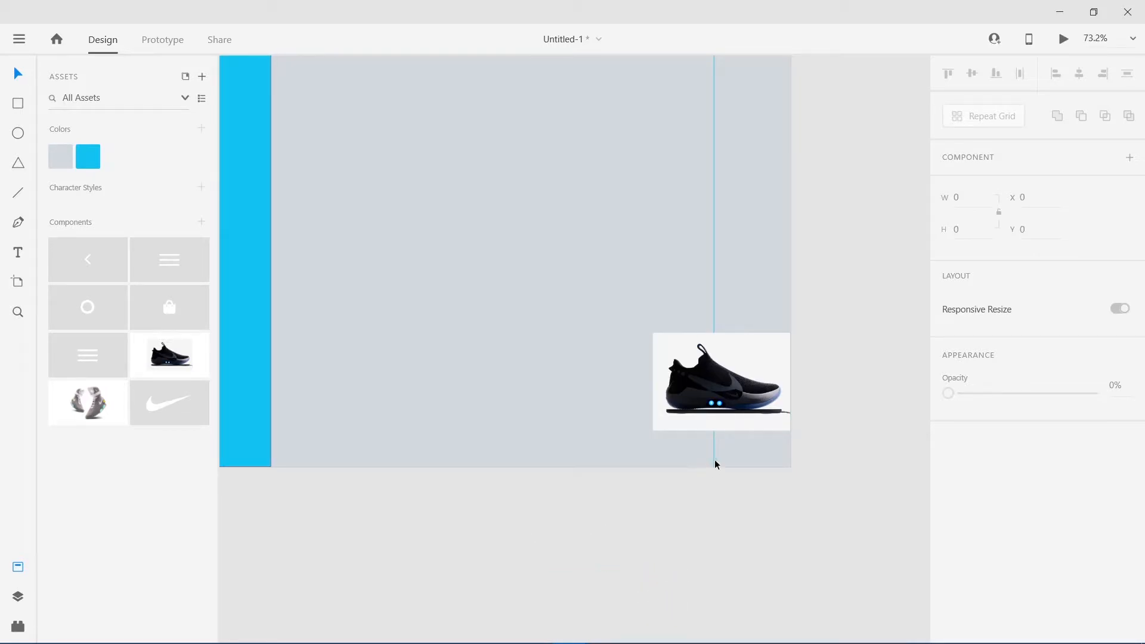
- Draw a square of about 23 by 23 below the shoe image, aligned with its left edge at X 1668
{"action": "scroll", "coordinate": [722, 445], "scroll_direction": "up", "scroll_amount": 5}
{"action": "left_click", "coordinate": [661, 334]}
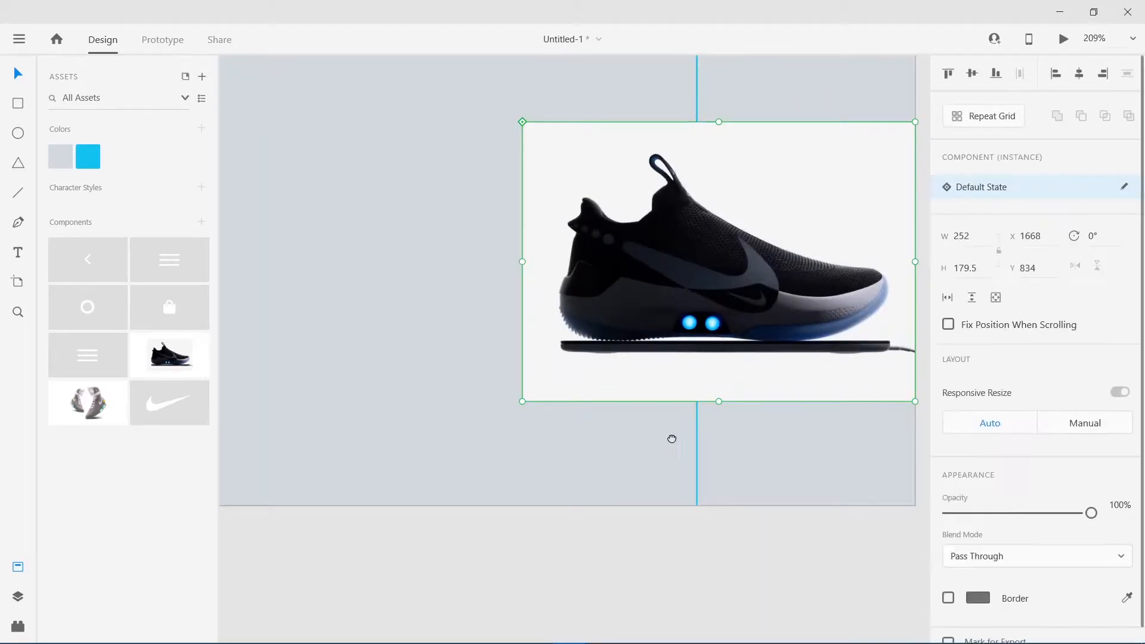
{"action": "scroll", "coordinate": [672, 437], "scroll_direction": "right", "scroll_amount": 3}
{"action": "scroll", "coordinate": [672, 437], "scroll_direction": "down", "scroll_amount": 1}
{"action": "key", "text": "Escape"}
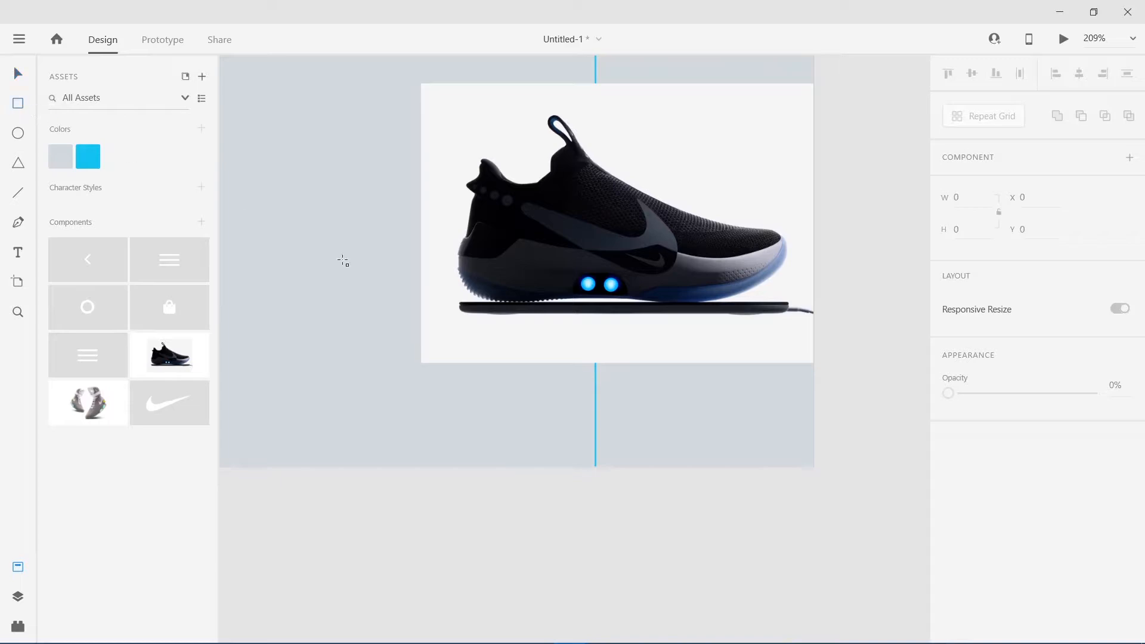
{"action": "left_click_drag", "start_coordinate": [421, 380], "coordinate": [465, 412]}
{"action": "key", "text": "ctrl+z"}
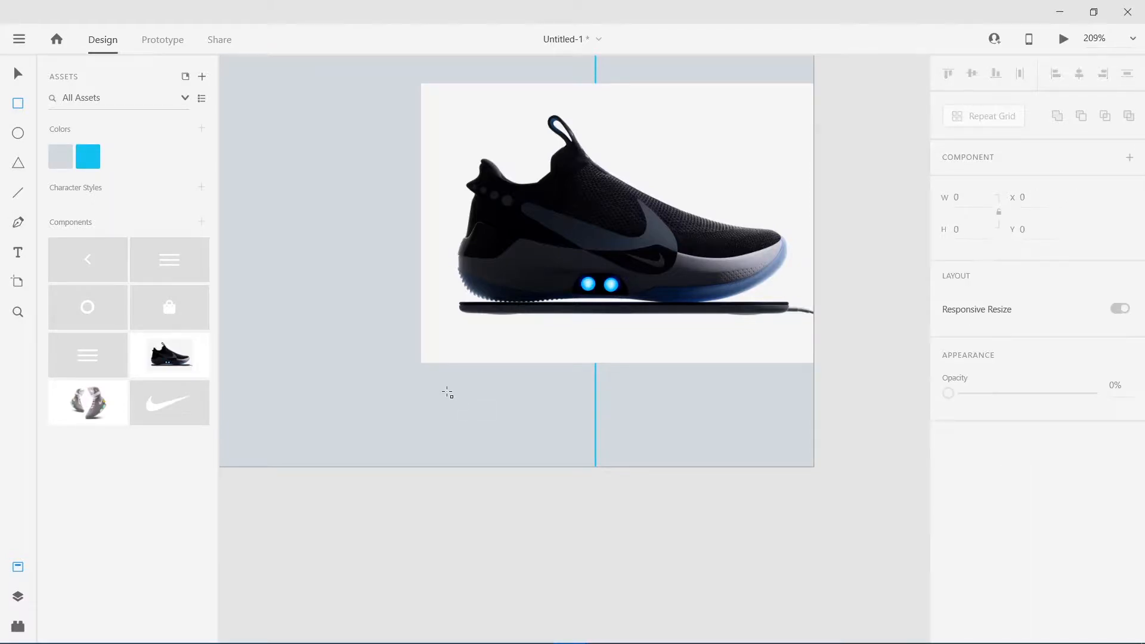
{"action": "left_click_drag", "start_coordinate": [422, 387], "coordinate": [460, 423]}
{"action": "scroll", "coordinate": [952, 478], "scroll_direction": "down", "scroll_amount": 5}
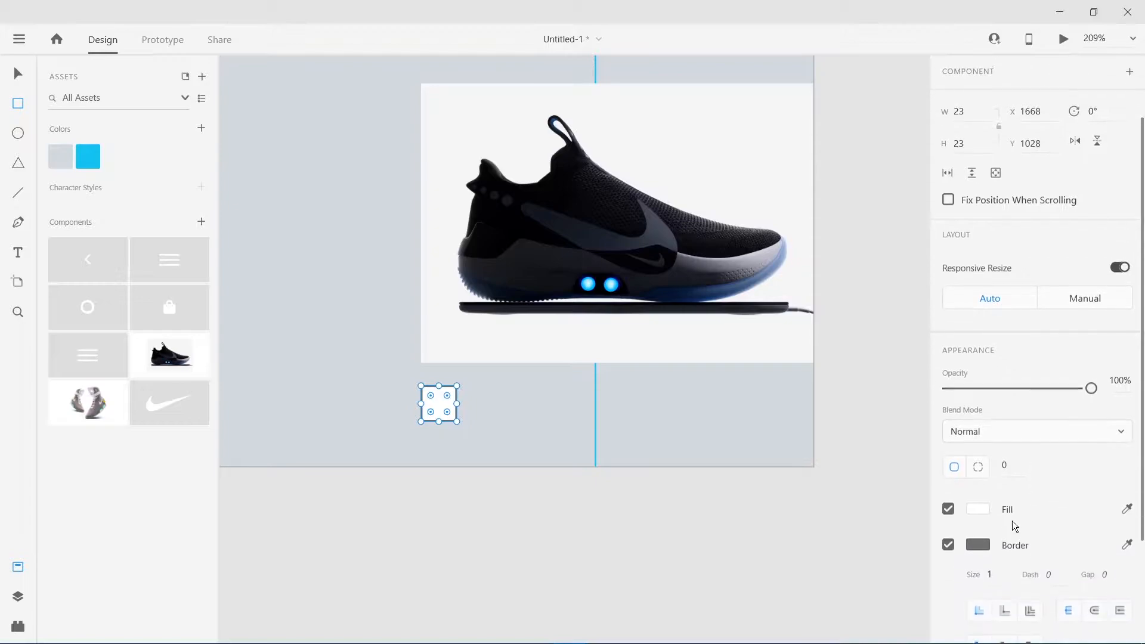
- Remove the small square's border and fill it with the saved blue colour
{"action": "left_click", "coordinate": [941, 399]}
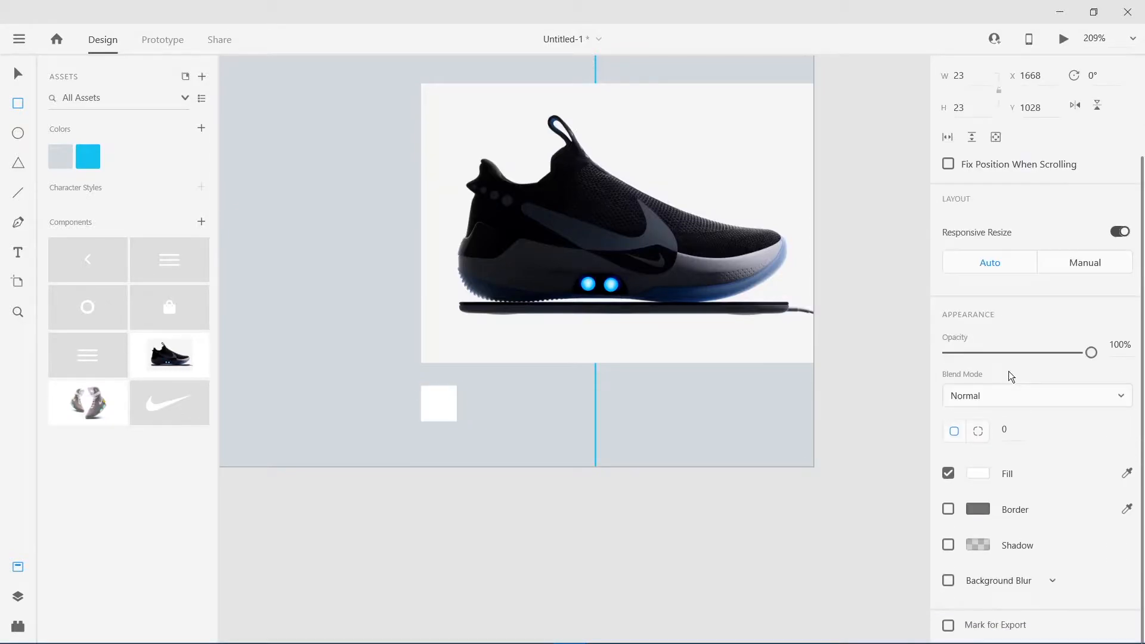
{"action": "left_click", "coordinate": [978, 473]}
{"action": "left_click", "coordinate": [88, 160]}
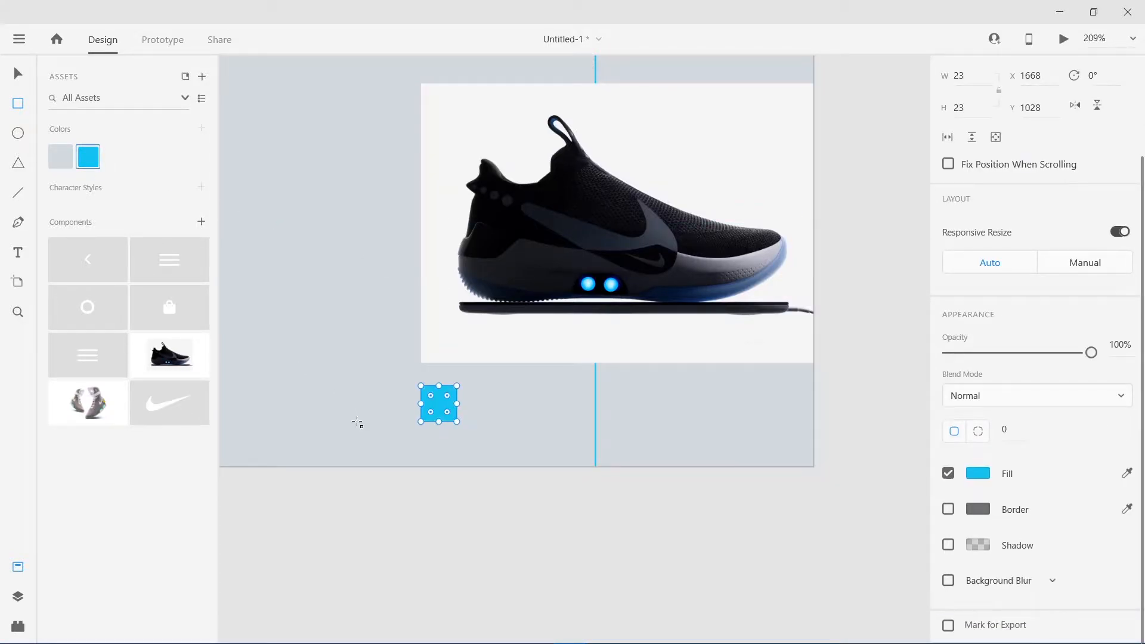
{"action": "left_click", "coordinate": [413, 517]}
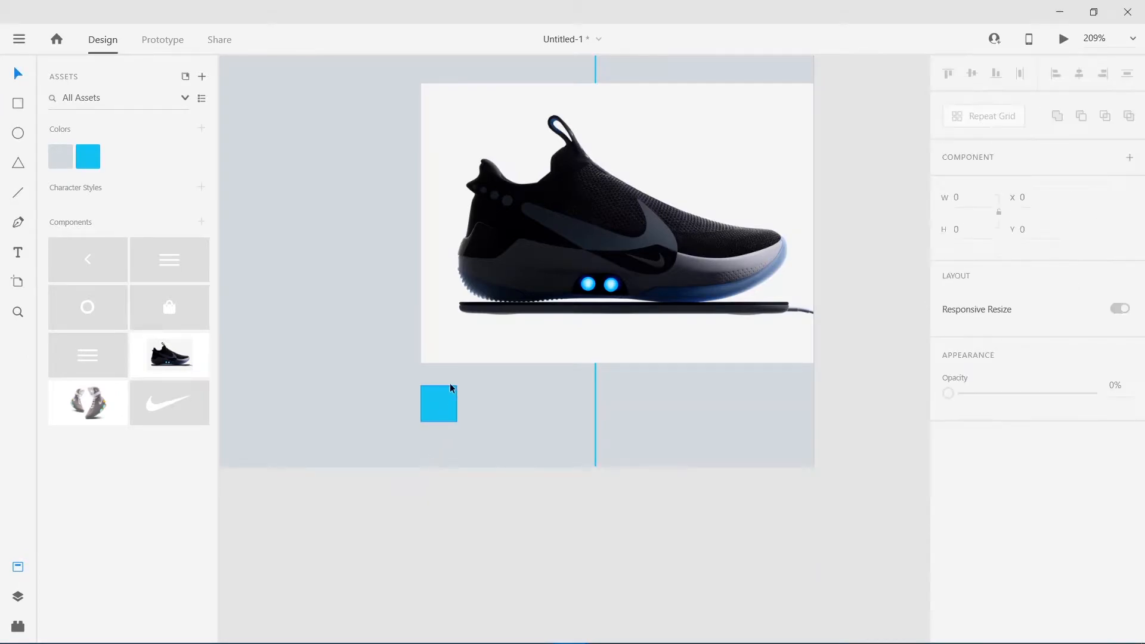
- Nudge the blue square up to Y 1024, closer to the shoe image
{"action": "left_click", "coordinate": [440, 405]}
{"action": "key", "text": "Up"}
{"action": "key", "text": "Up"}
{"action": "key", "text": "Up"}
{"action": "key", "text": "Up"}
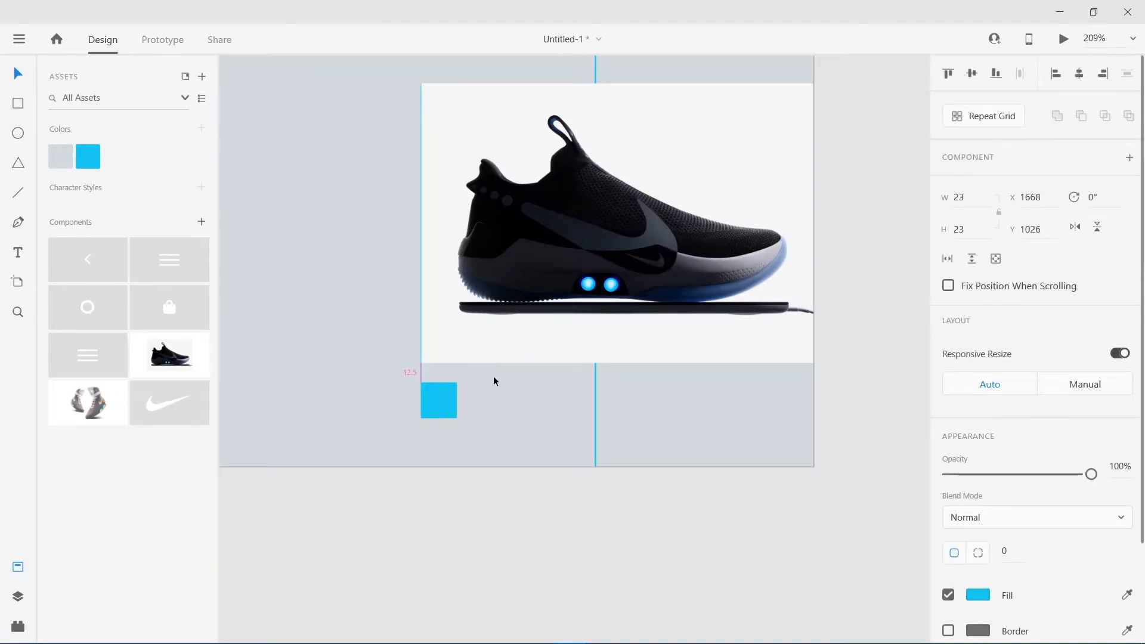
{"action": "key", "text": "Up"}
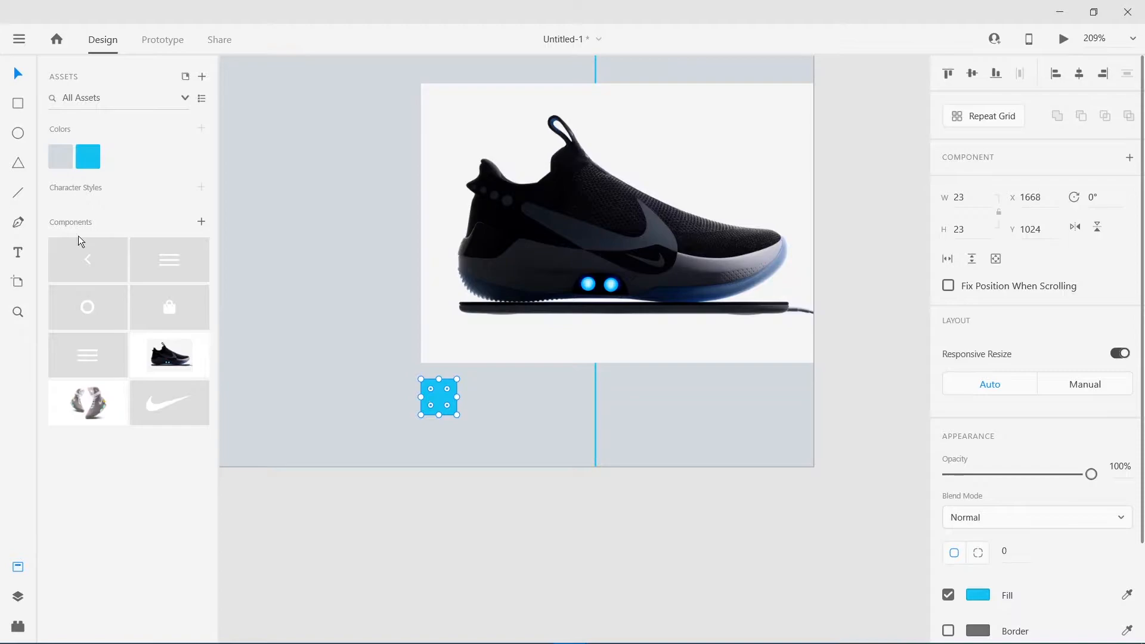
- Place the left-pointing arrow component on the blue square and scale it down to fit well inside
{"action": "left_click_drag", "start_coordinate": [91, 256], "coordinate": [441, 397]}
{"action": "left_click", "coordinate": [450, 484]}
{"action": "left_click", "coordinate": [435, 400]}
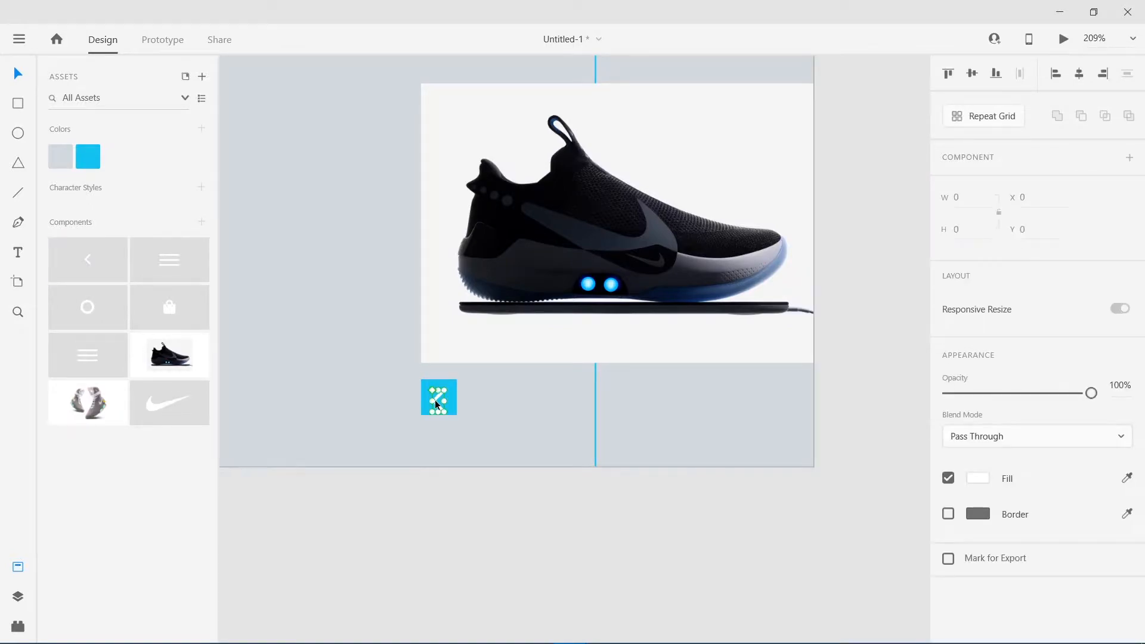
{"action": "scroll", "coordinate": [437, 398], "scroll_direction": "up", "scroll_amount": 3}
{"action": "double_click", "coordinate": [434, 392]}
{"action": "left_click_drag", "start_coordinate": [448, 427], "coordinate": [439, 407]}
{"action": "left_click", "coordinate": [499, 587]}
- Centre the arrow on the blue square below the shoe image, both vertically and horizontally
{"action": "left_click", "coordinate": [435, 394]}
{"action": "double_click", "coordinate": [432, 401]}
{"action": "left_click", "coordinate": [447, 404], "text": "shift"}
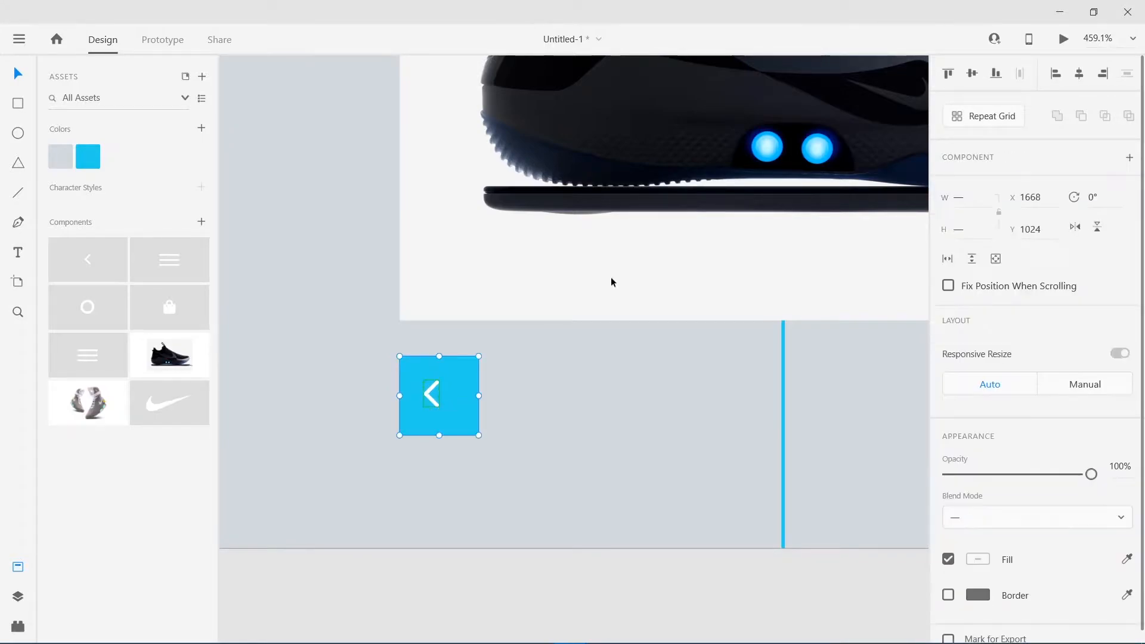
{"action": "left_click", "coordinate": [972, 73]}
{"action": "left_click", "coordinate": [1079, 73]}
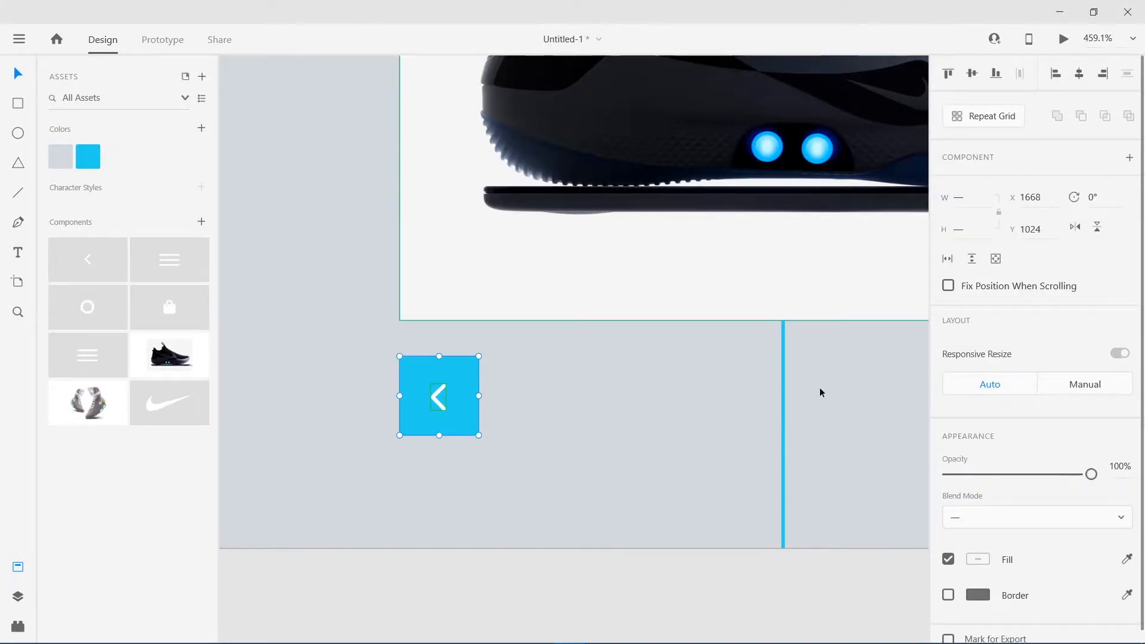
{"action": "left_click", "coordinate": [657, 609]}
- Duplicate the blue square together with its arrow and place the copy beside it at X 1705
{"action": "left_click", "coordinate": [446, 403]}
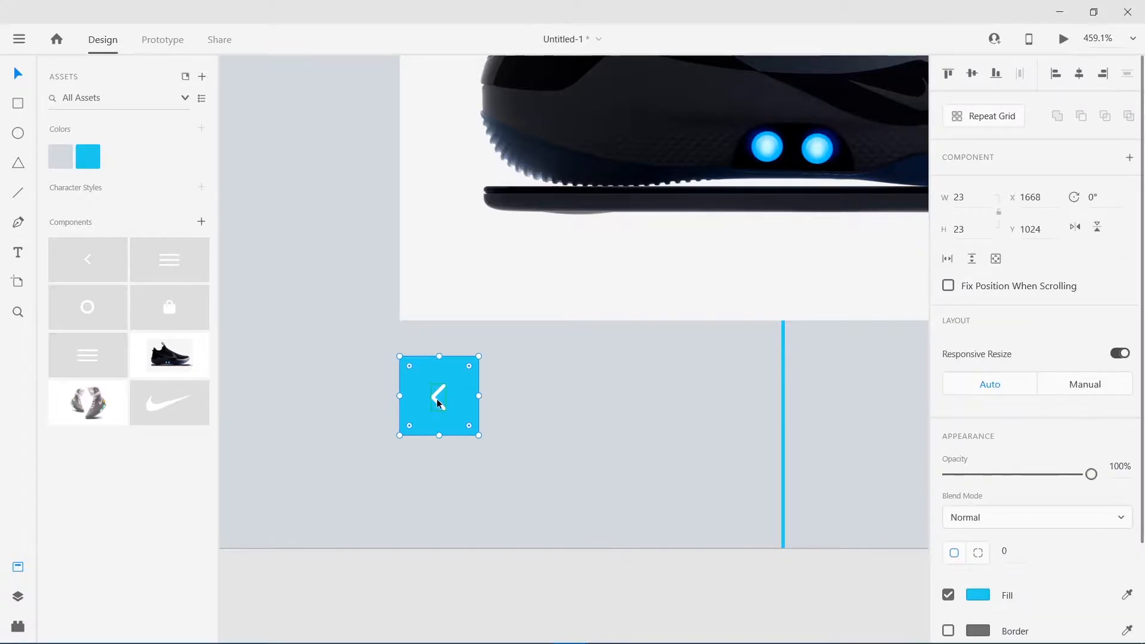
{"action": "left_click", "coordinate": [448, 403], "text": "shift"}
{"action": "left_click_drag", "start_coordinate": [451, 403], "coordinate": [576, 399]}
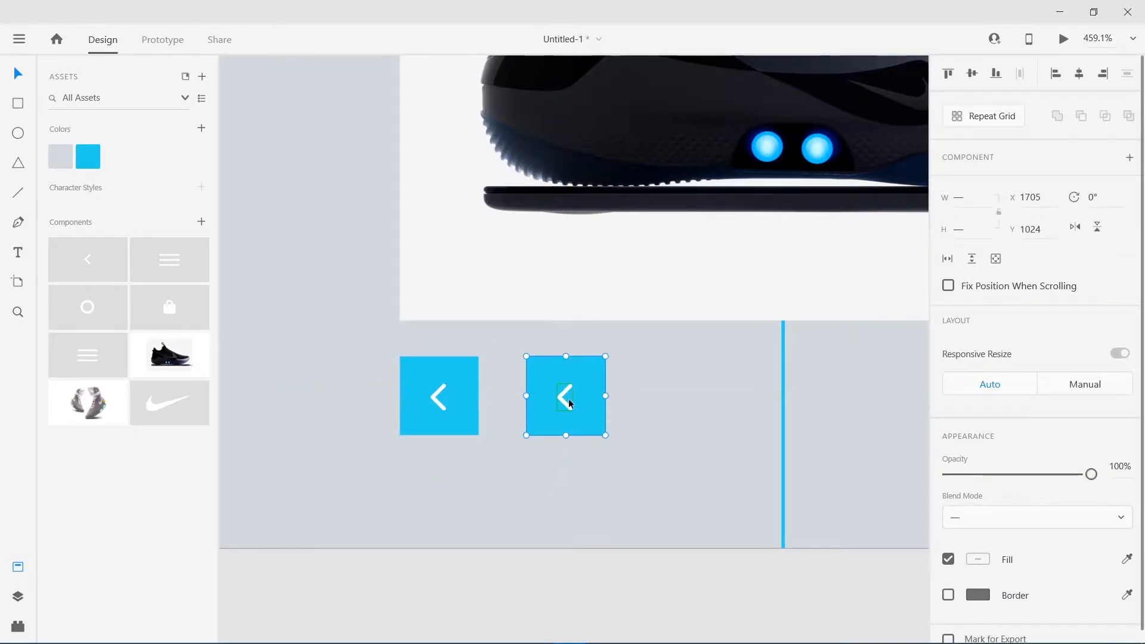
- Rotate the arrow in the copied blue square by 180° so it points to the right
{"action": "double_click", "coordinate": [560, 397]}
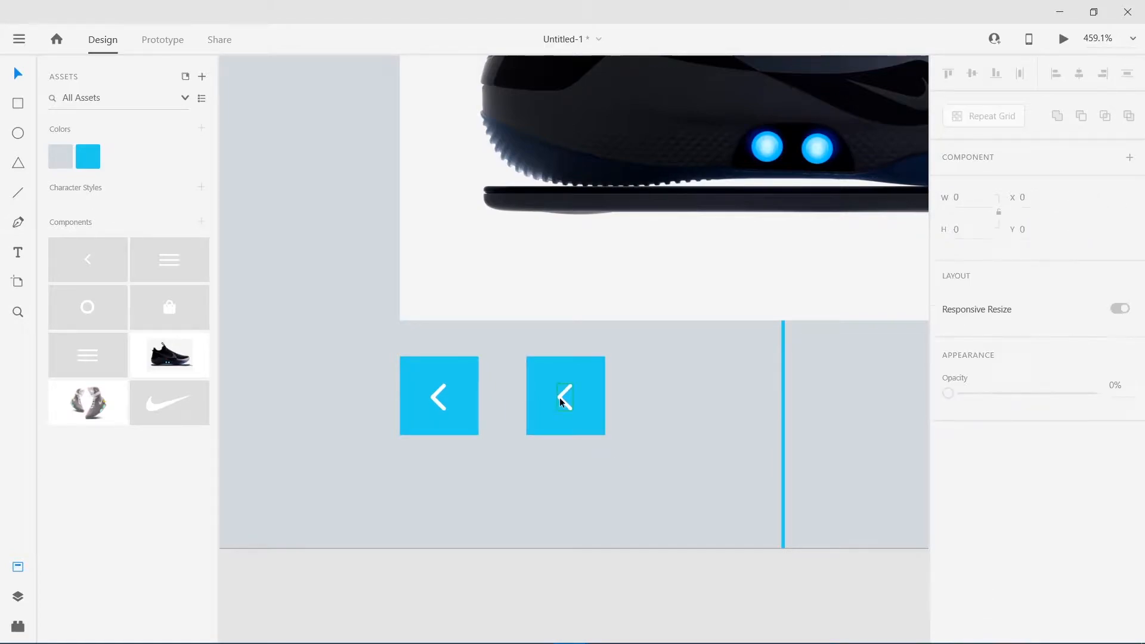
{"action": "left_click", "coordinate": [1110, 239]}
{"action": "type", "text": "180"}
{"action": "key", "text": "Return"}
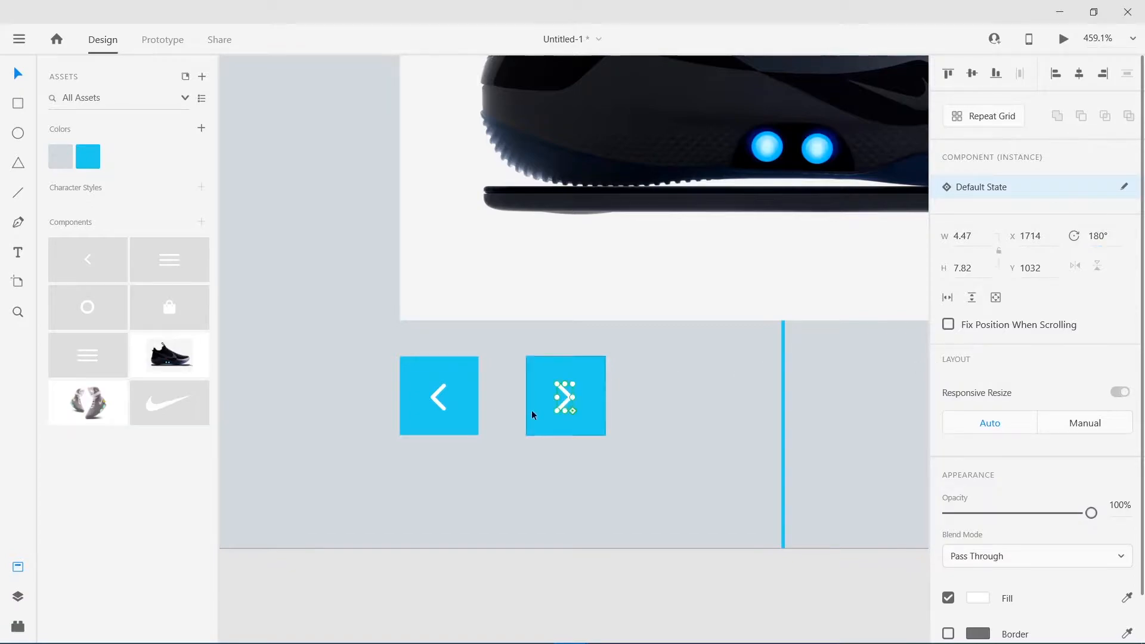
{"action": "left_click_drag", "start_coordinate": [589, 596], "coordinate": [403, 369]}
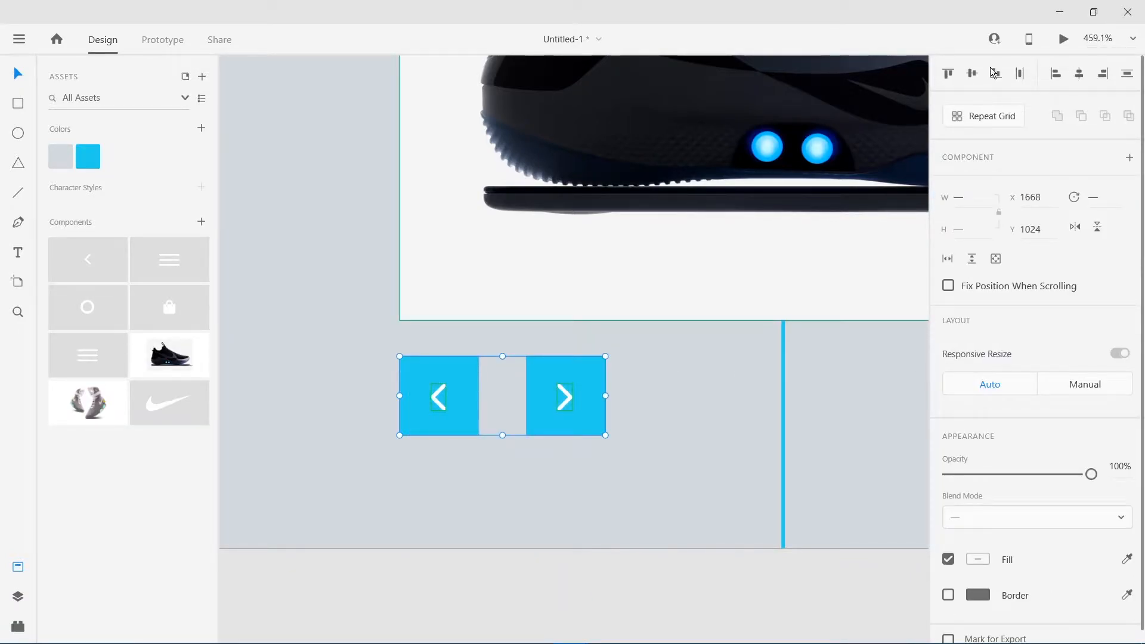
{"action": "left_click", "coordinate": [577, 522]}
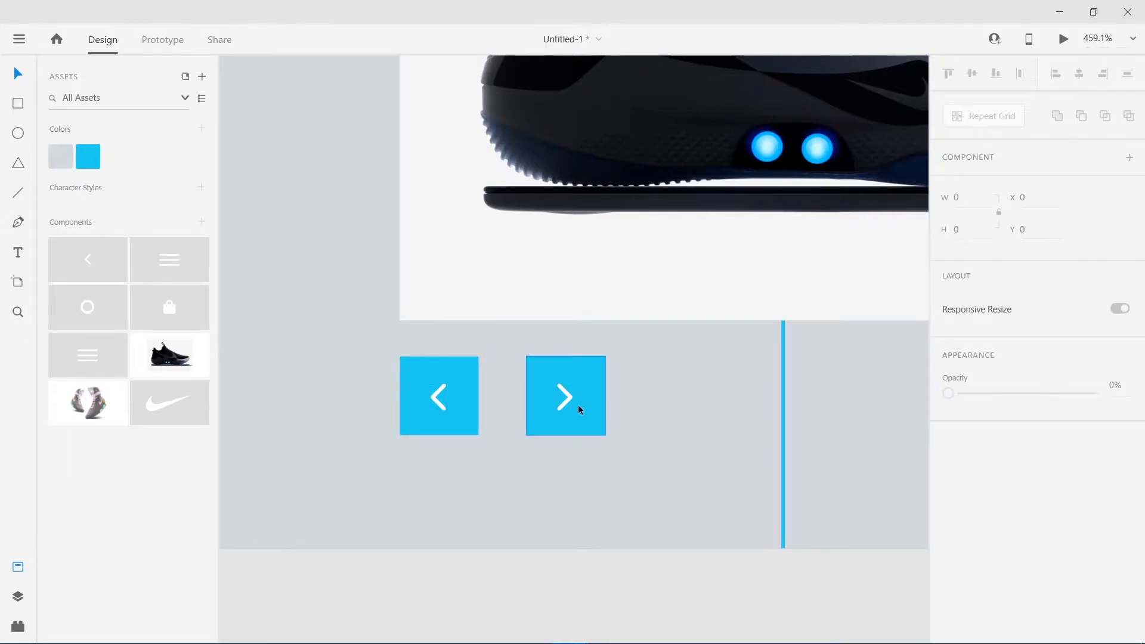
- Enlarge the left blue square to about 28 by 28, keeping its upper left corner in place
{"action": "scroll", "coordinate": [578, 404], "scroll_direction": "down", "scroll_amount": 5}
{"action": "scroll", "coordinate": [598, 415], "scroll_direction": "up", "scroll_amount": 4}
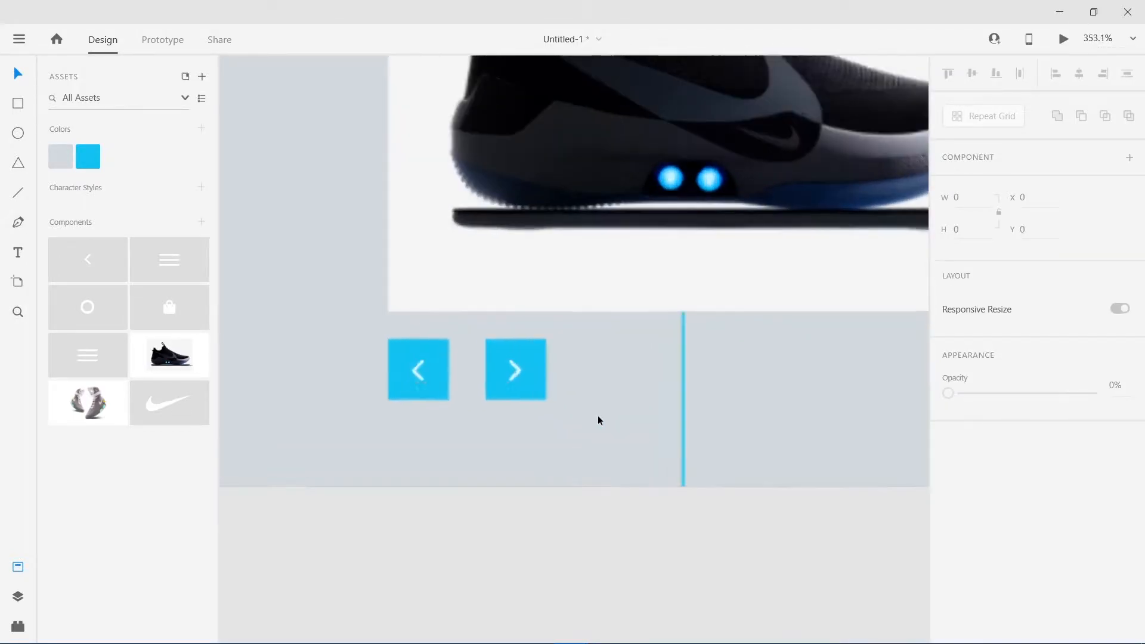
{"action": "left_click", "coordinate": [444, 390]}
{"action": "left_click_drag", "start_coordinate": [449, 399], "coordinate": [460, 402]}
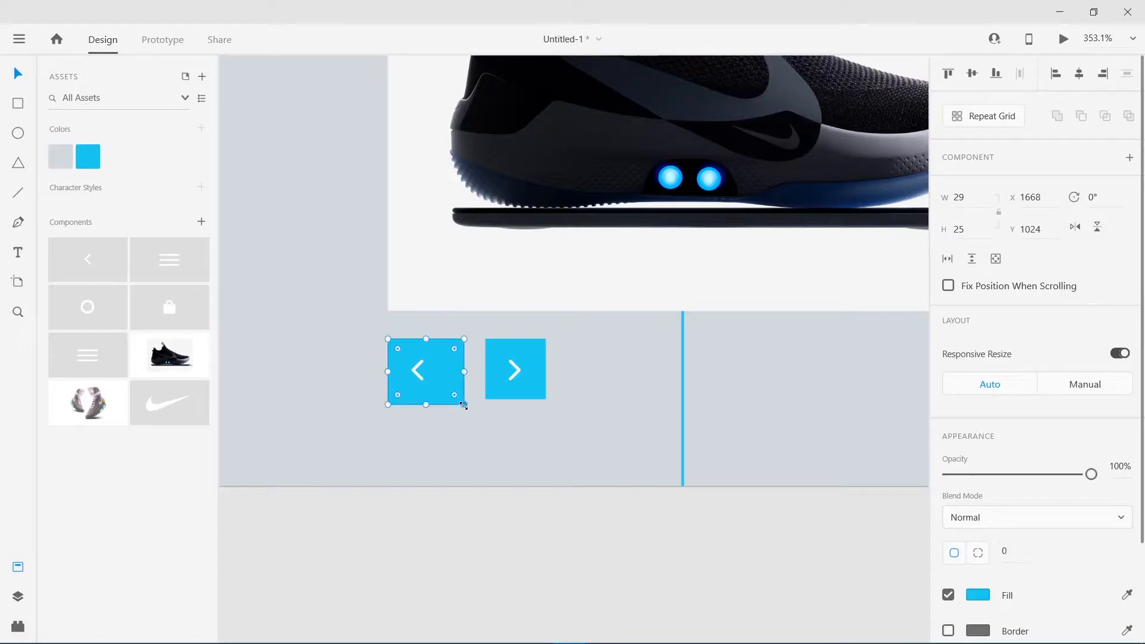
{"action": "double_click", "coordinate": [434, 375]}
{"action": "left_click", "coordinate": [443, 477]}
{"action": "left_click", "coordinate": [440, 378]}
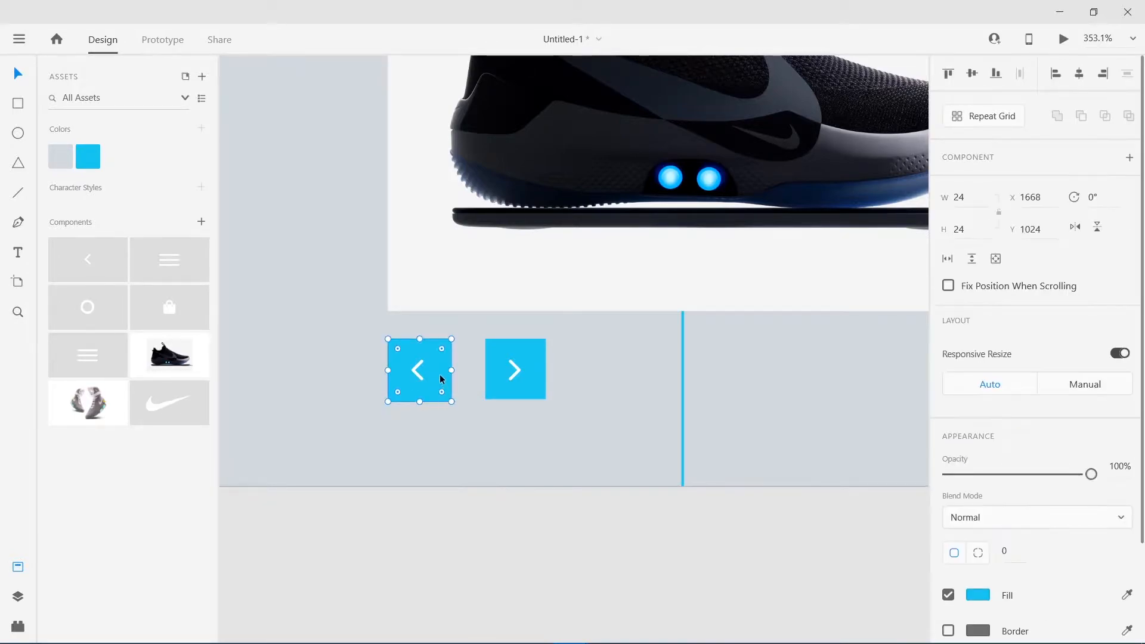
{"action": "left_click_drag", "start_coordinate": [452, 402], "coordinate": [461, 412]}
- Replace the smaller right blue square with a copy of the enlarged left one at X 1704, behind the right-pointing arrow
{"action": "left_click", "coordinate": [501, 396]}
{"action": "key", "text": "Delete"}
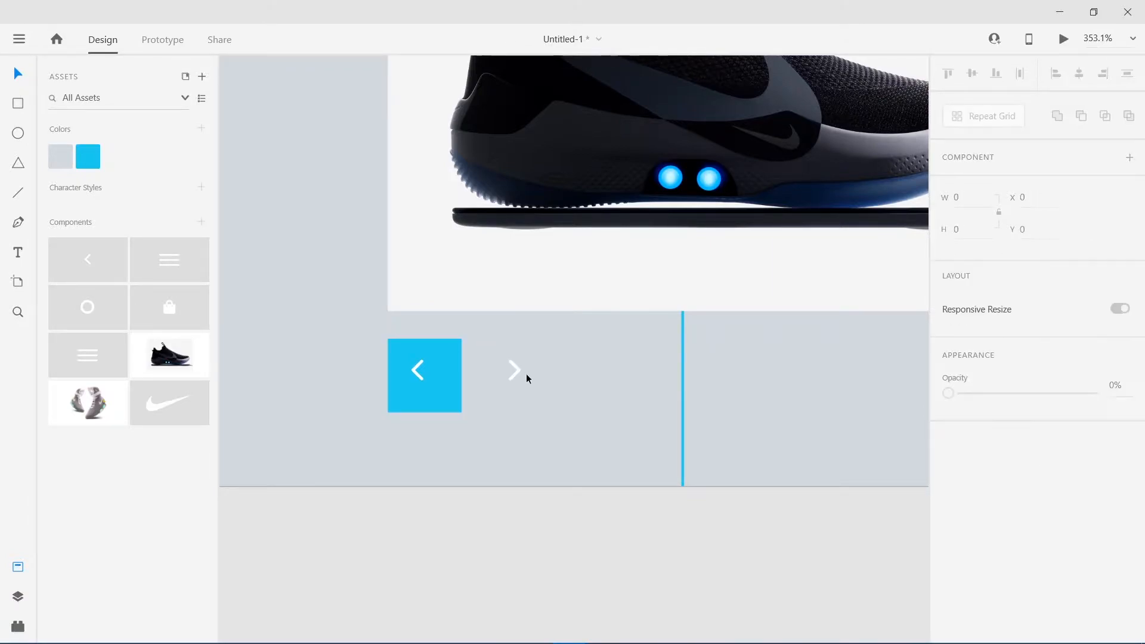
{"action": "left_click", "coordinate": [448, 377]}
{"action": "left_click_drag", "start_coordinate": [446, 373], "coordinate": [539, 374]}
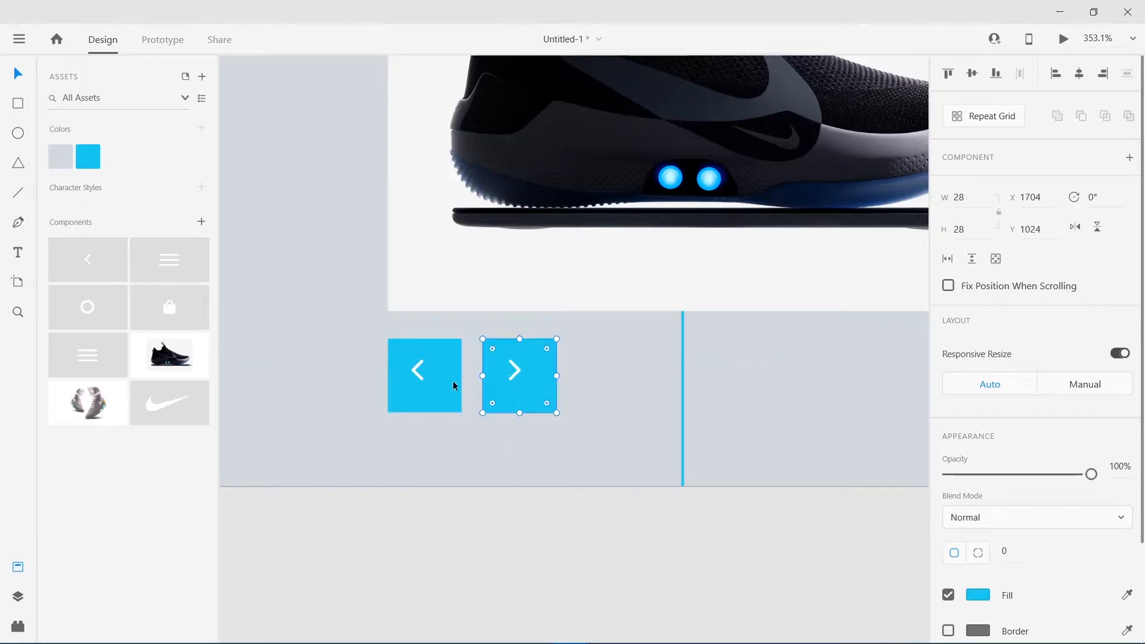
- Enlarge the left arrow to about 6.4 by 11.2 and delete the smaller right-pointing arrow
{"action": "double_click", "coordinate": [416, 367]}
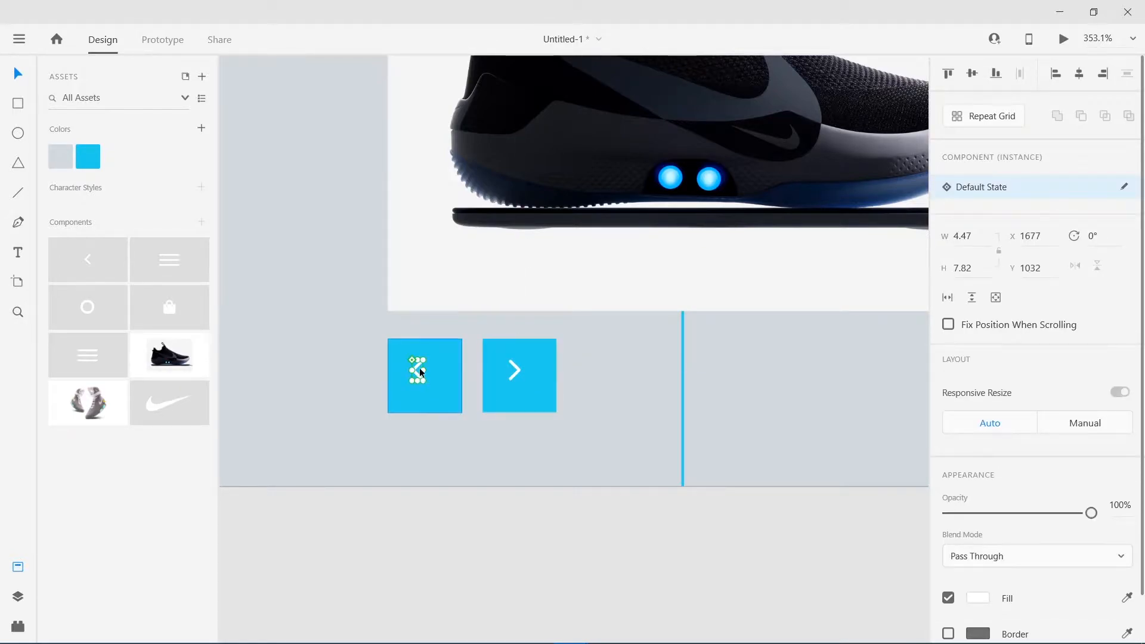
{"action": "left_click_drag", "start_coordinate": [422, 382], "coordinate": [429, 389]}
{"action": "double_click", "coordinate": [514, 374]}
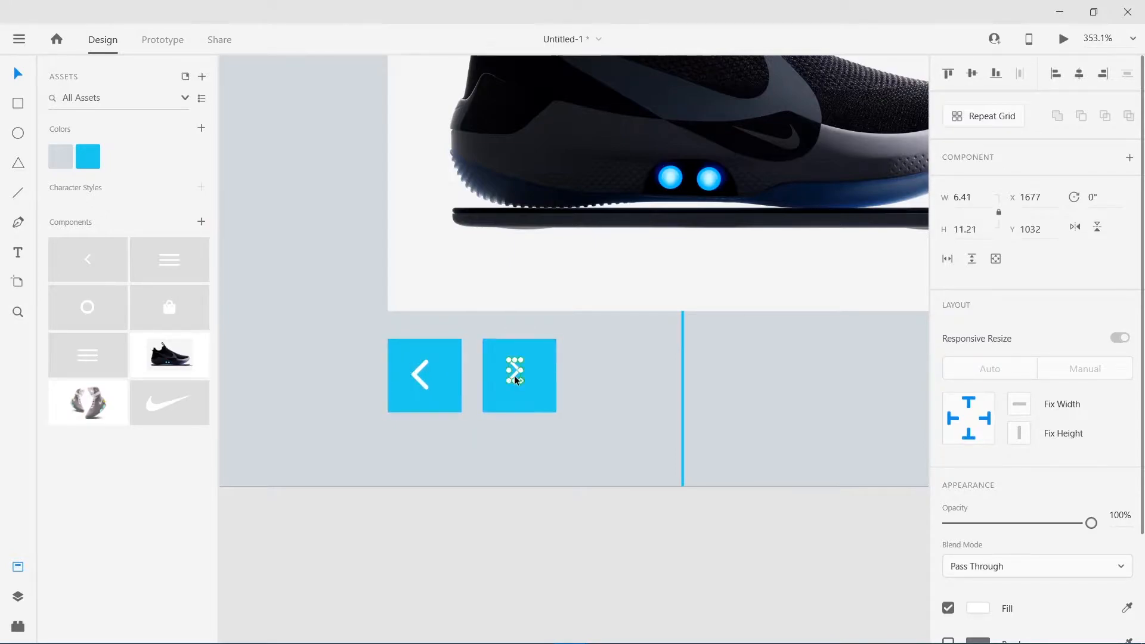
{"action": "key", "text": "Delete"}
- Copy the enlarged left arrow onto the right blue square and rotate the copy by 180°
{"action": "left_click", "coordinate": [421, 367]}
{"action": "left_click_drag", "start_coordinate": [421, 368], "coordinate": [518, 370]}
{"action": "left_click", "coordinate": [1100, 235]}
{"action": "type", "text": "180"}
{"action": "key", "text": "Return"}
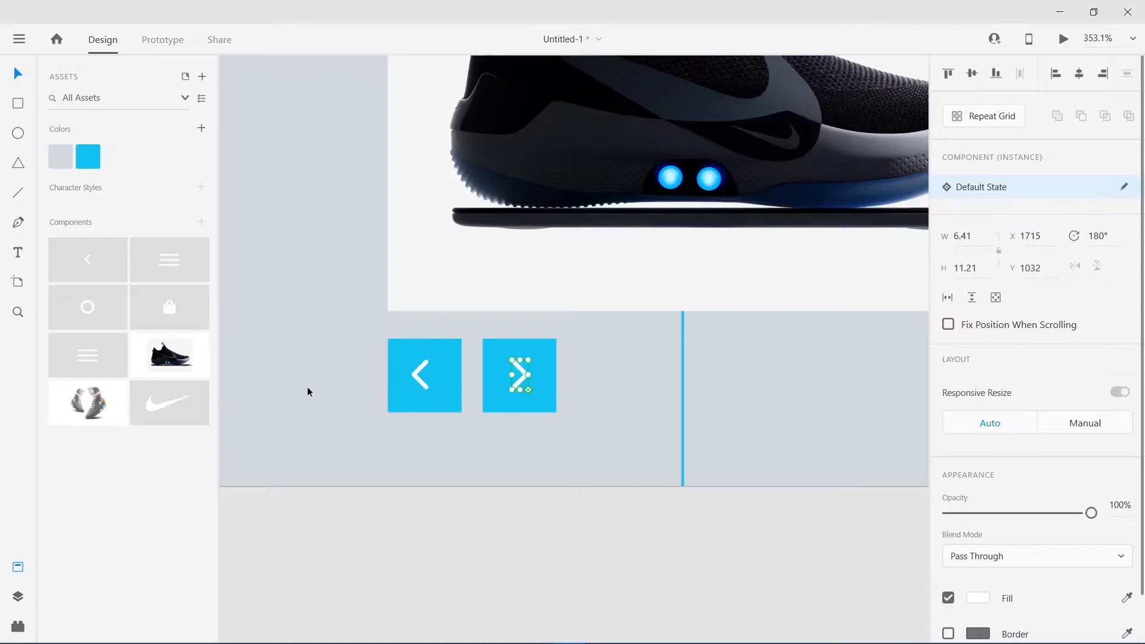
- Centre each arrow vertically and horizontally on its own blue square
{"action": "left_click_drag", "start_coordinate": [380, 560], "coordinate": [532, 372]}
{"action": "left_click", "coordinate": [467, 597]}
{"action": "left_click", "coordinate": [446, 373]}
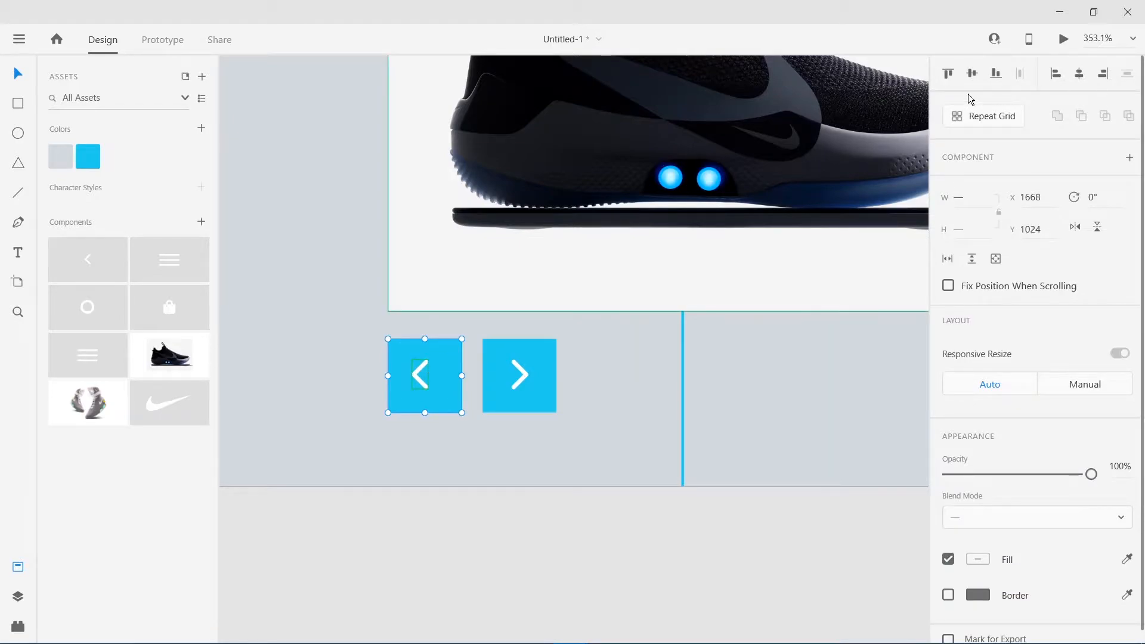
{"action": "left_click", "coordinate": [542, 392]}
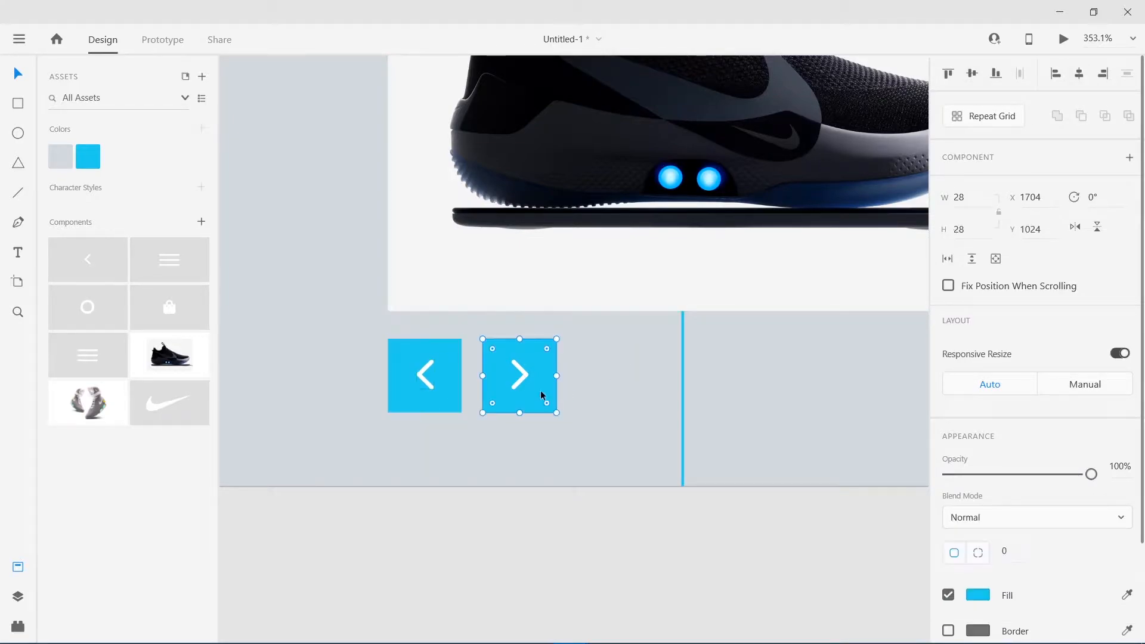
{"action": "key", "text": "ctrl+shift+g"}
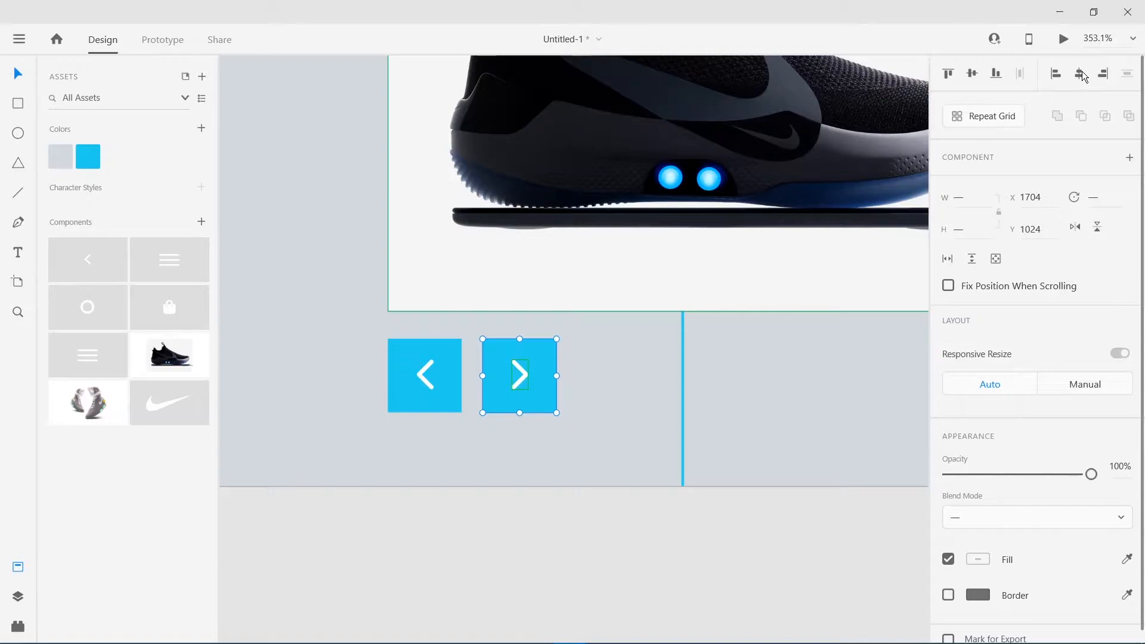
{"action": "left_click", "coordinate": [603, 588]}
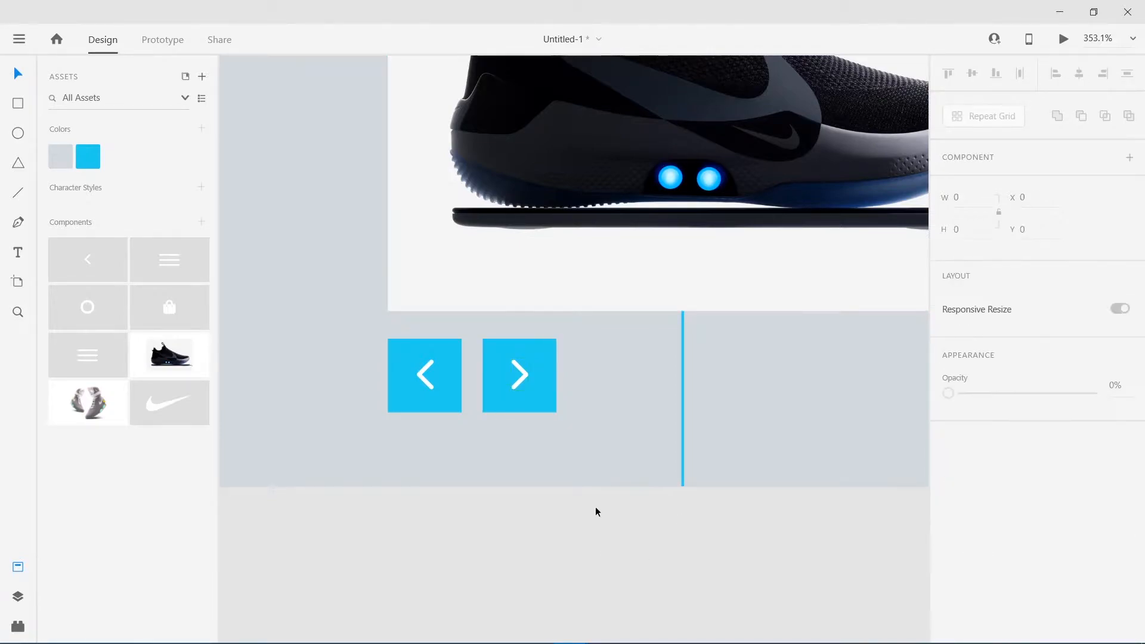
- Place the circle component to the right of the blue vertical line, at about X 1866 and Y 397
{"action": "scroll", "coordinate": [595, 506], "scroll_direction": "down", "scroll_amount": 10}
{"action": "scroll", "coordinate": [591, 354], "scroll_direction": "down", "scroll_amount": 2}
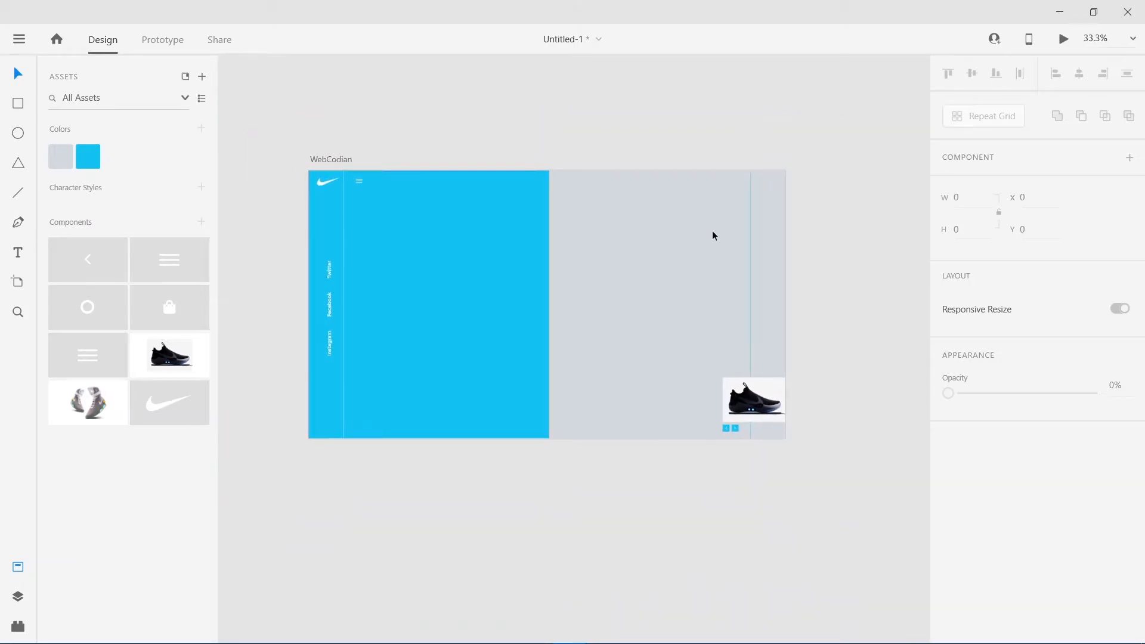
{"action": "left_click_drag", "start_coordinate": [90, 308], "coordinate": [776, 274]}
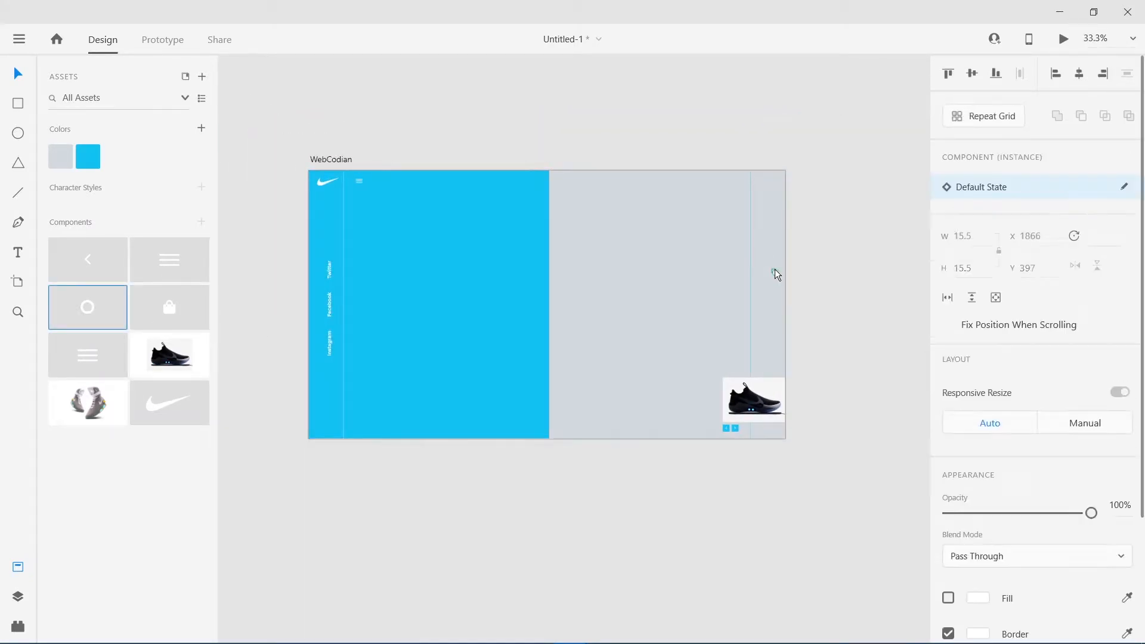
{"action": "scroll", "coordinate": [776, 274], "scroll_direction": "up", "scroll_amount": 5}
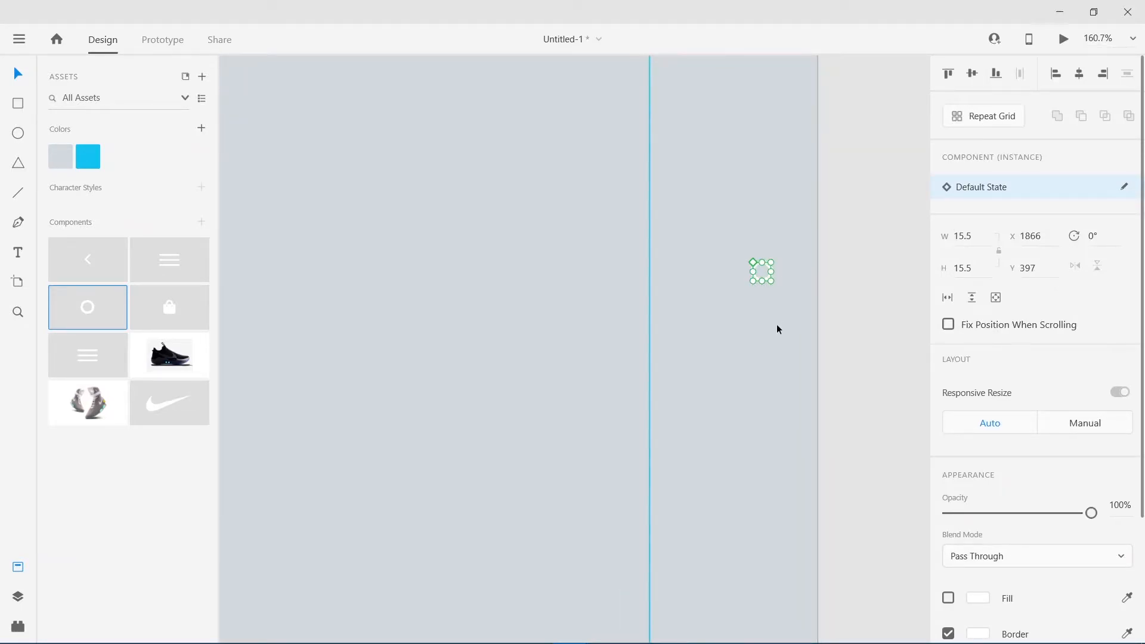
{"action": "scroll", "coordinate": [777, 327], "scroll_direction": "down", "scroll_amount": 4}
{"action": "left_click", "coordinate": [829, 274]}
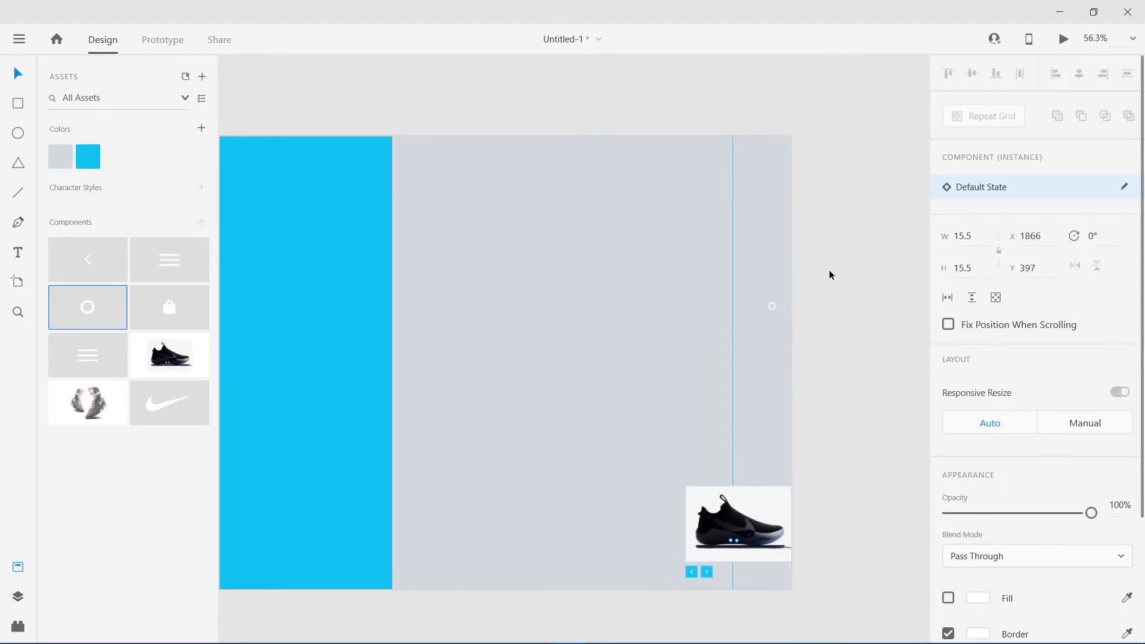
- Nudge the circle up and to the left, to X 1836 and Y 367
{"action": "left_click", "coordinate": [772, 306]}
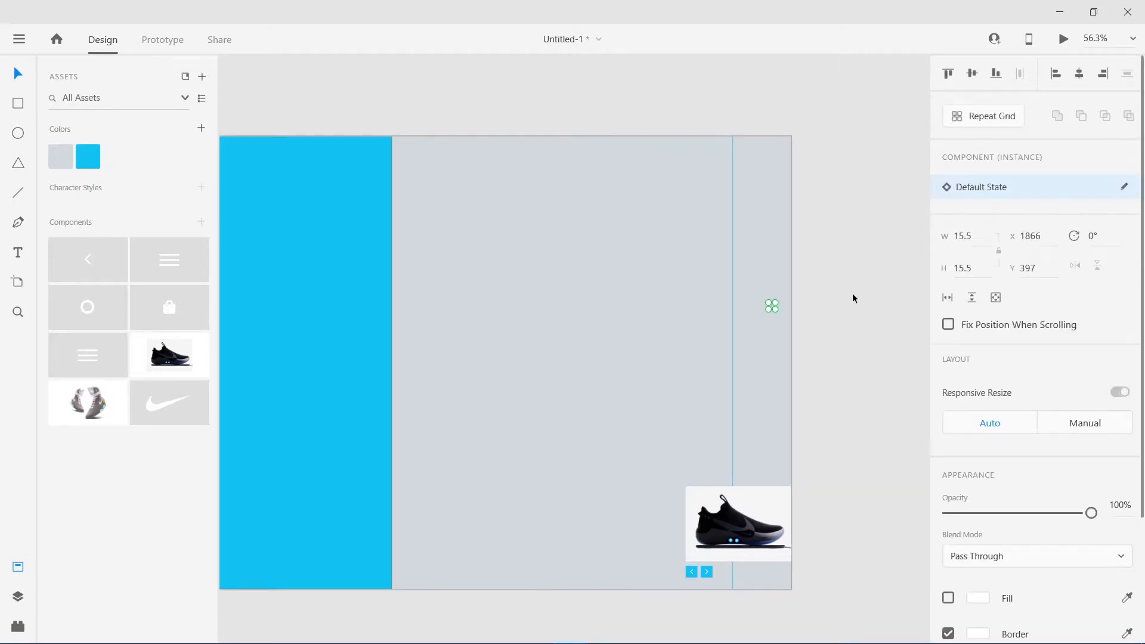
{"action": "key", "text": "shift+Up"}
{"action": "key", "text": "shift+Up"}
{"action": "key", "text": "shift+Up"}
{"action": "key", "text": "shift+Left"}
{"action": "key", "text": "shift+Down"}
{"action": "key", "text": "shift+Down"}
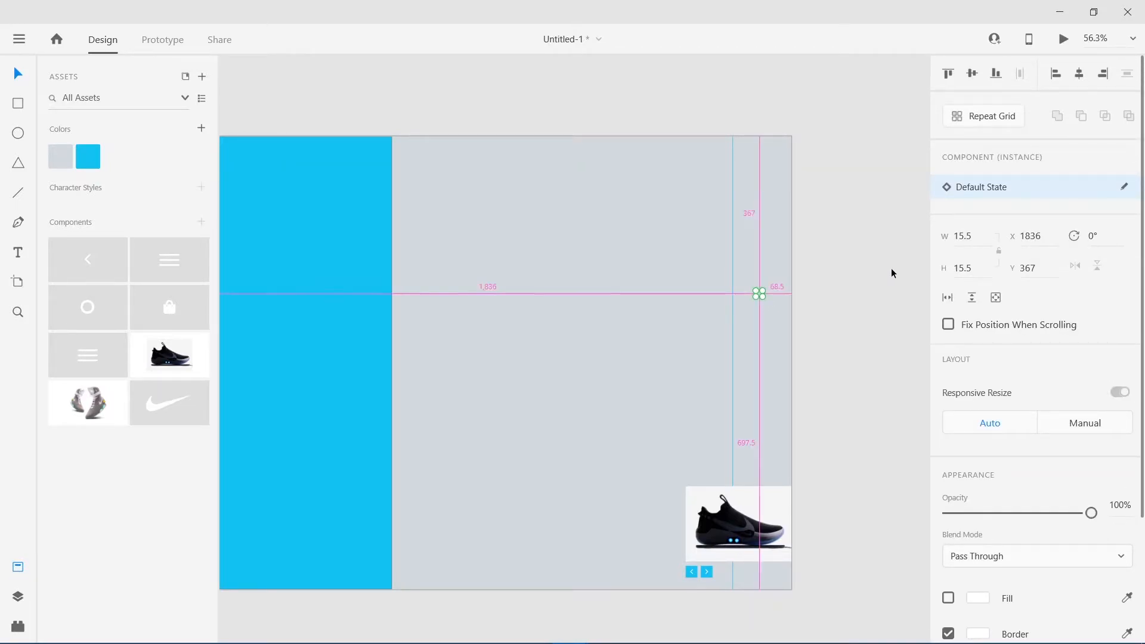
- Duplicate the circle four times and nudge the copies downwards to form a vertical column of five at X 1836
{"action": "key", "text": "shift+Down"}
{"action": "key", "text": "shift+Down"}
{"action": "key", "text": "shift+Down"}
{"action": "key", "text": "shift+Down"}
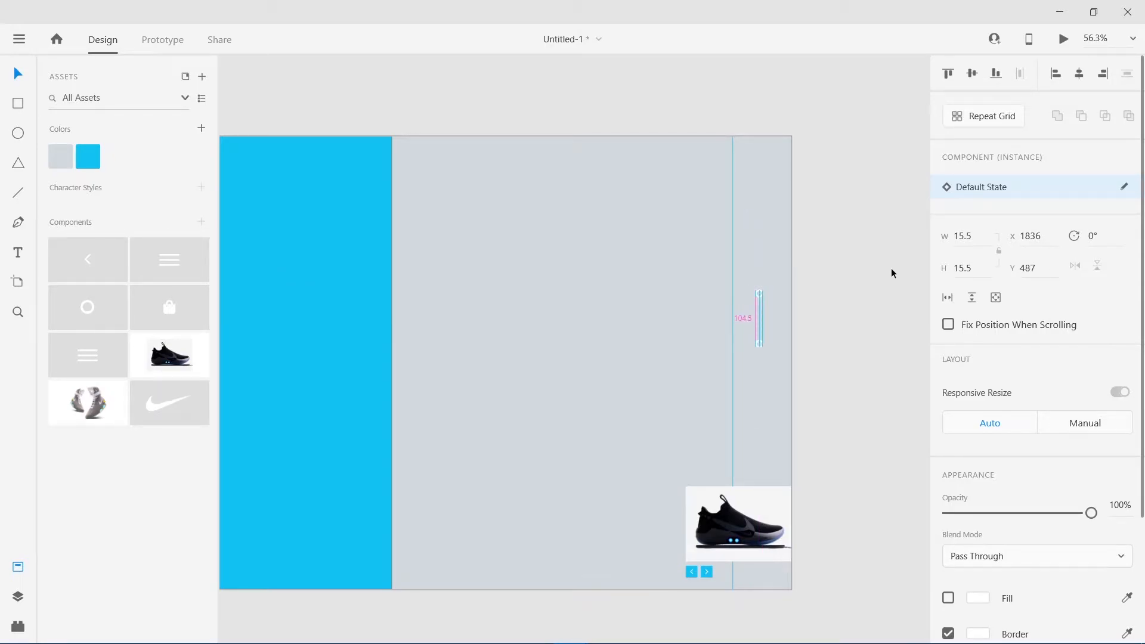
{"action": "key", "text": "shift+Down"}
{"action": "key", "text": "shift+Down"}
{"action": "key", "text": "shift+Down"}
{"action": "key", "text": "shift+Down"}
{"action": "key", "text": "shift+Down"}
{"action": "key", "text": "shift+Down"}
{"action": "key", "text": "shift+Down"}
{"action": "key", "text": "shift+Down"}
{"action": "key", "text": "shift+Down"}
{"action": "key", "text": "shift+Down"}
{"action": "key", "text": "shift+Down"}
{"action": "key", "text": "shift+Down"}
{"action": "key", "text": "shift+Down"}
{"action": "key", "text": "shift+Down"}
{"action": "key", "text": "shift+Down"}
{"action": "key", "text": "shift+Down"}
{"action": "key", "text": "shift+Down"}
{"action": "key", "text": "shift+Down"}
{"action": "key", "text": "shift+Down"}
{"action": "key", "text": "shift+Down"}
{"action": "key", "text": "shift+Down"}
{"action": "key", "text": "shift+Down"}
{"action": "key", "text": "shift+Down"}
{"action": "key", "text": "shift+Down"}
{"action": "key", "text": "shift+Down"}
{"action": "left_click", "coordinate": [838, 296]}
- Distribute the five circles evenly in the vertical direction
{"action": "left_click_drag", "start_coordinate": [790, 297], "coordinate": [756, 430]}
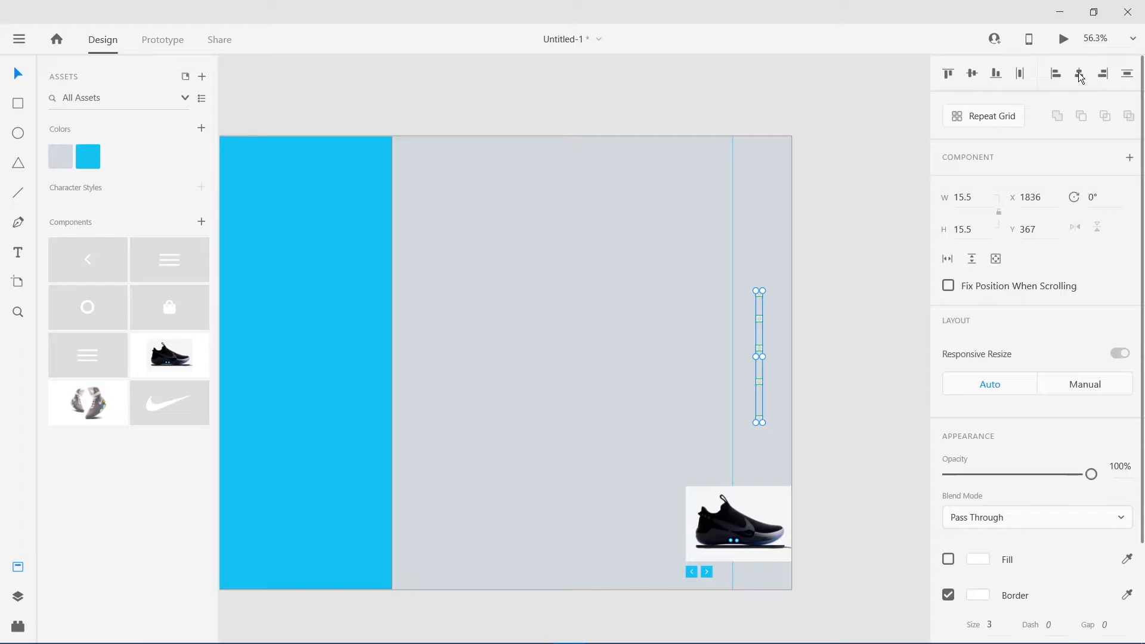
{"action": "left_click", "coordinate": [1126, 74]}
{"action": "left_click", "coordinate": [851, 384]}
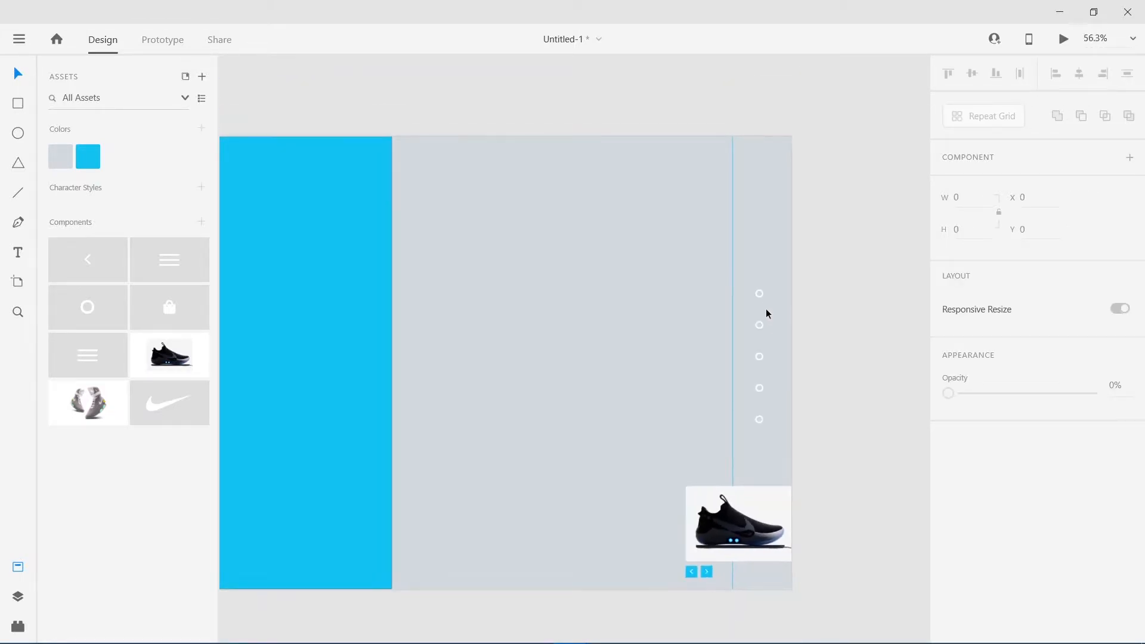
- Turn on the blue fill for the ellipse inside the topmost circle component
{"action": "left_click", "coordinate": [760, 295]}
{"action": "scroll", "coordinate": [821, 305], "scroll_direction": "up", "scroll_amount": 5}
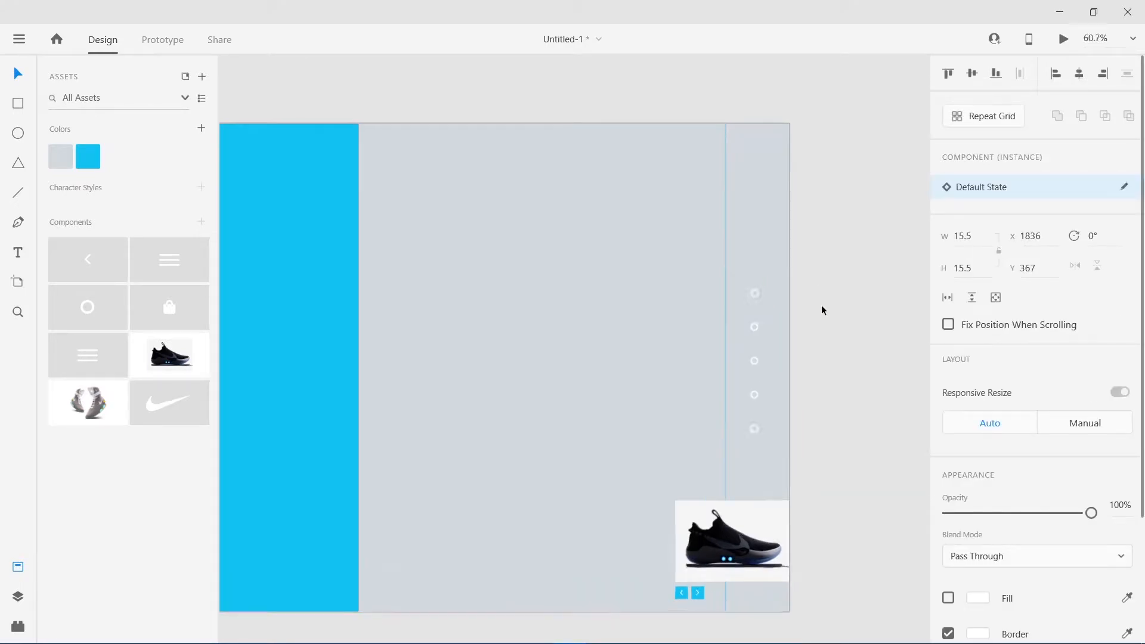
{"action": "double_click", "coordinate": [649, 279]}
{"action": "scroll", "coordinate": [986, 536], "scroll_direction": "down", "scroll_amount": 4}
{"action": "left_click", "coordinate": [948, 364]}
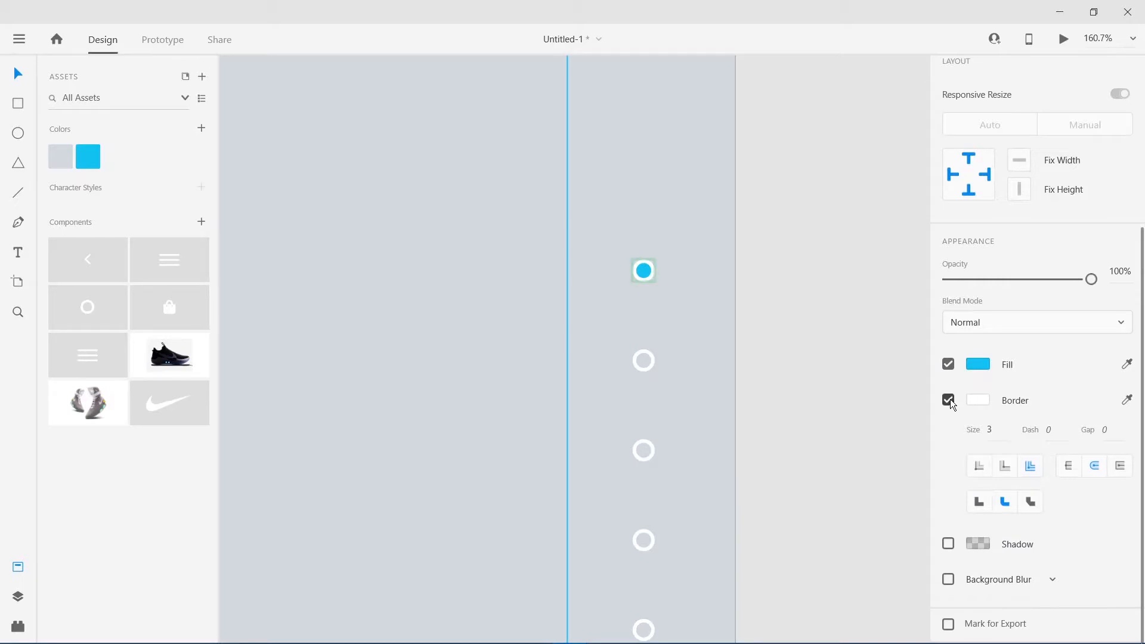
- Try to apply the saved blue colour to the topmost circle's border
{"action": "left_click", "coordinate": [979, 400]}
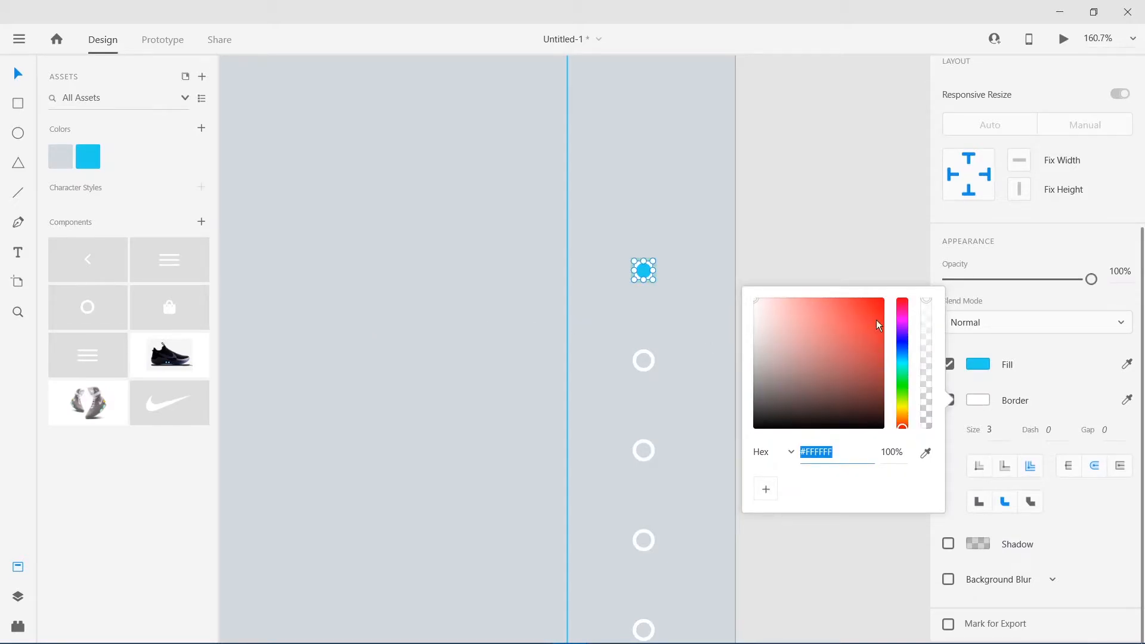
{"action": "left_click", "coordinate": [978, 399]}
{"action": "left_click", "coordinate": [978, 399]}
{"action": "left_click", "coordinate": [95, 157]}
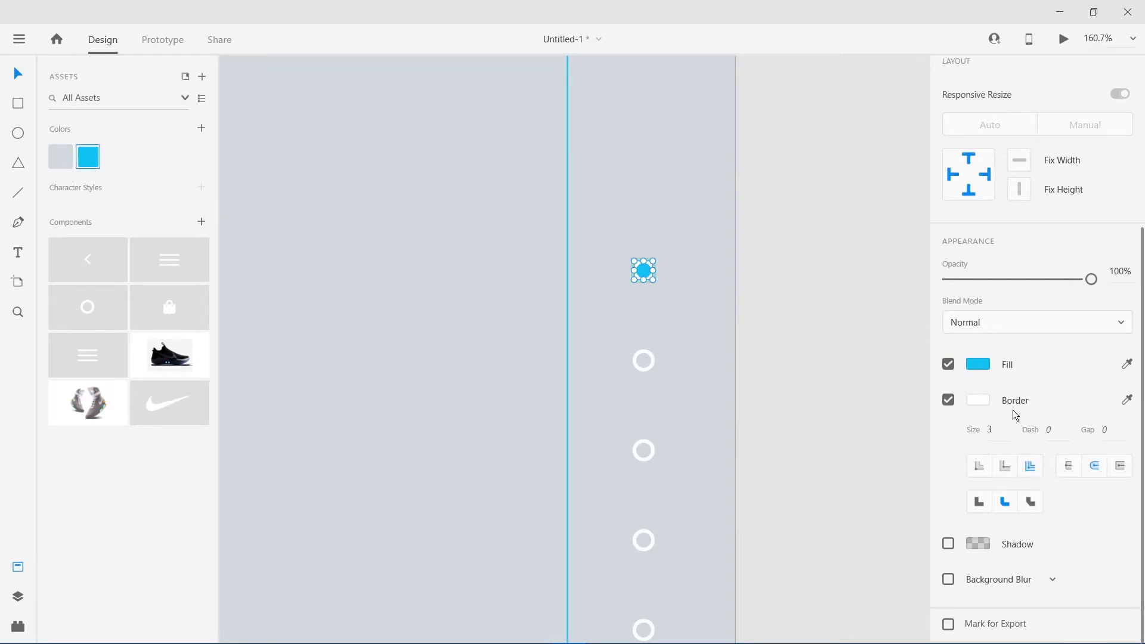
{"action": "left_click", "coordinate": [977, 399]}
{"action": "left_click", "coordinate": [94, 153]}
- Colour the border of the topmost circle blue by sampling the circle's own fill with the eyedropper
{"action": "left_click", "coordinate": [978, 399]}
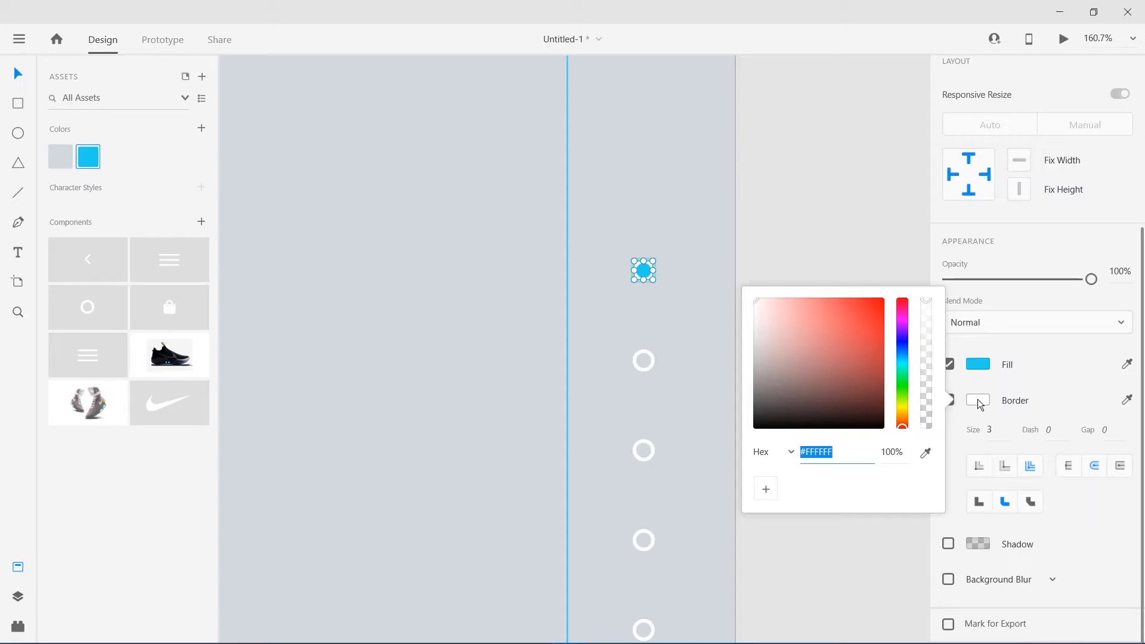
{"action": "left_click", "coordinate": [925, 452]}
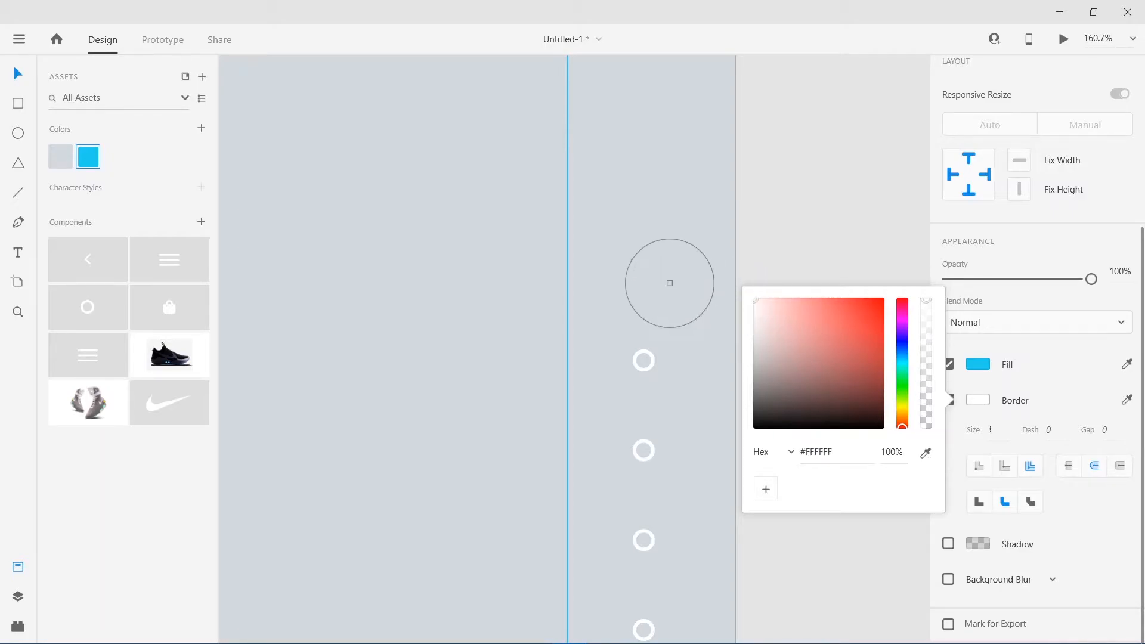
{"action": "left_click", "coordinate": [649, 270]}
{"action": "left_click", "coordinate": [793, 266]}
- Try to apply the saved blue colour to the border of the second circle in the column
{"action": "left_click", "coordinate": [651, 365]}
{"action": "scroll", "coordinate": [1014, 477], "scroll_direction": "down", "scroll_amount": 2}
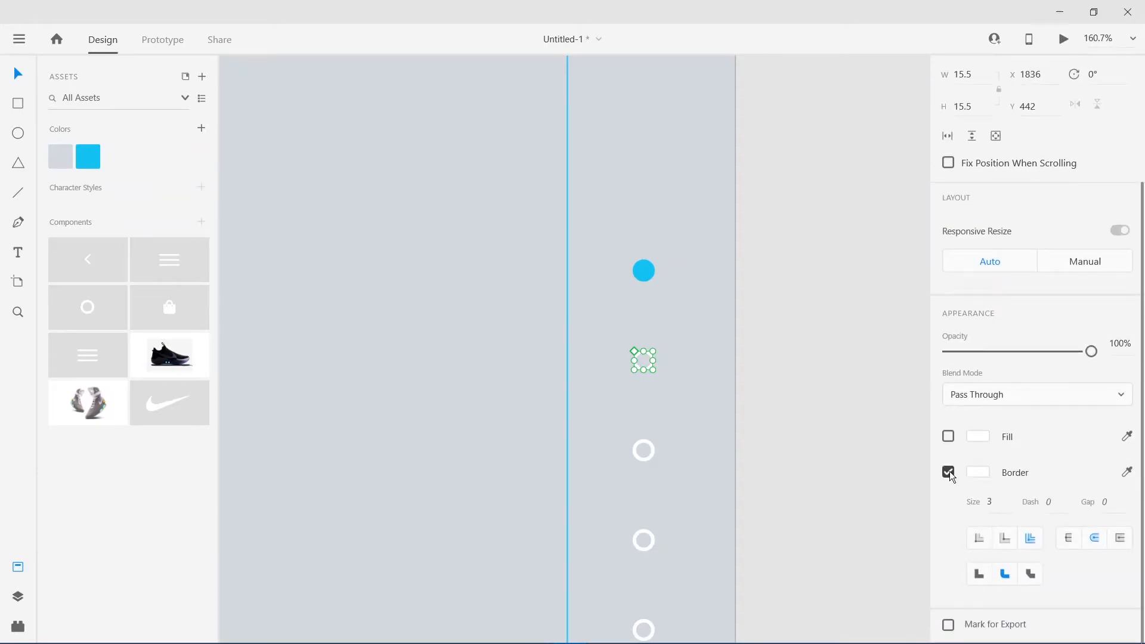
{"action": "left_click", "coordinate": [980, 474]}
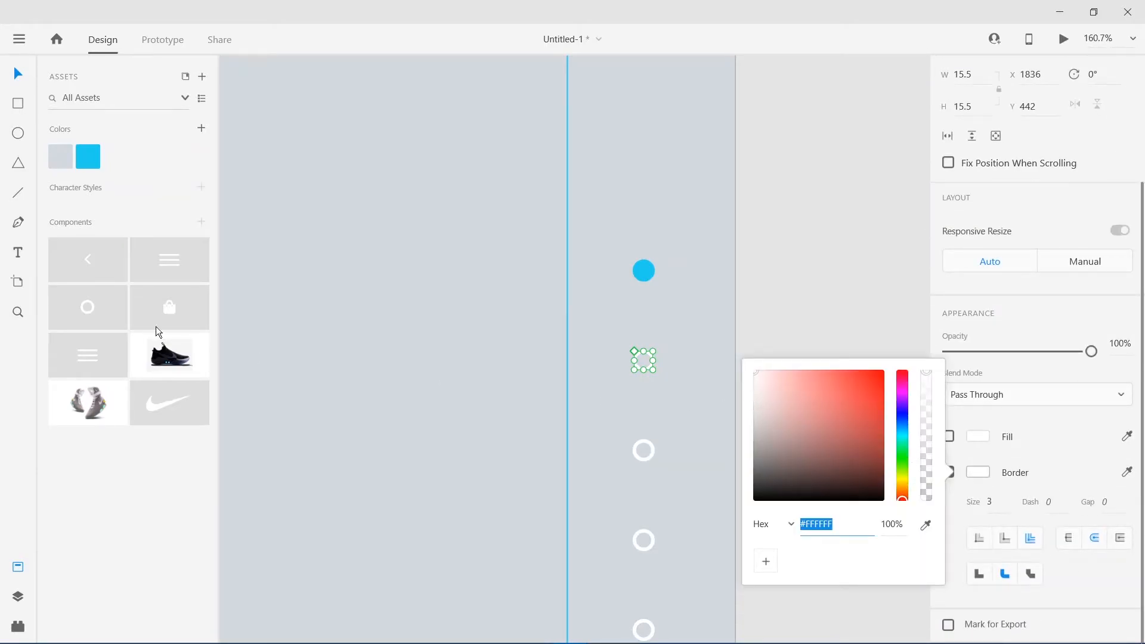
{"action": "left_click", "coordinate": [98, 145]}
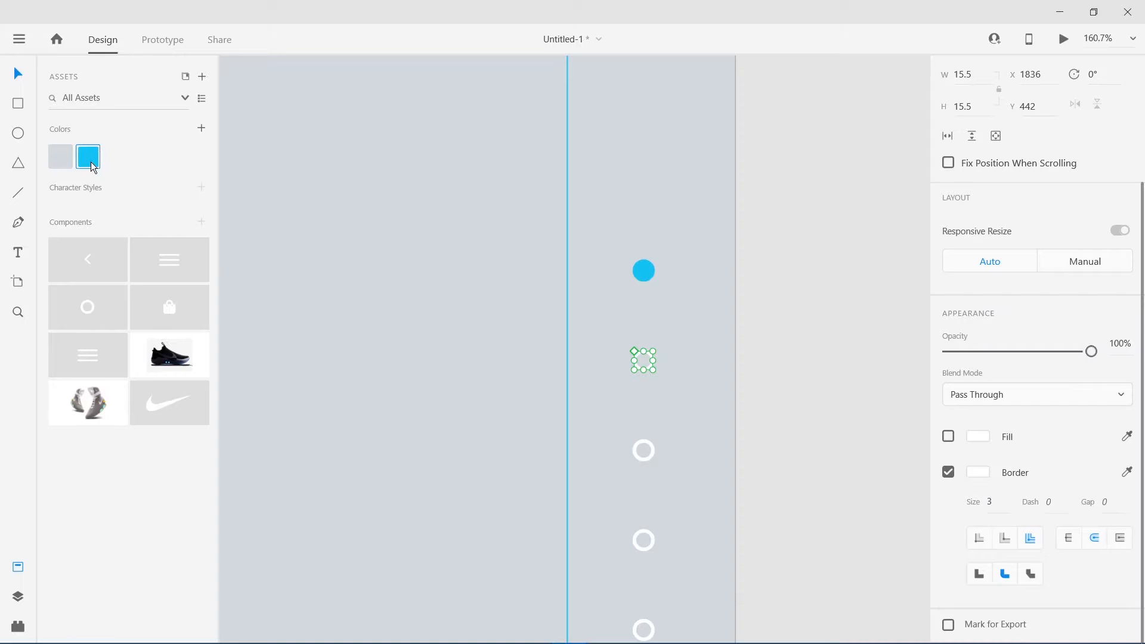
{"action": "left_click", "coordinate": [699, 378]}
{"action": "left_click", "coordinate": [647, 367]}
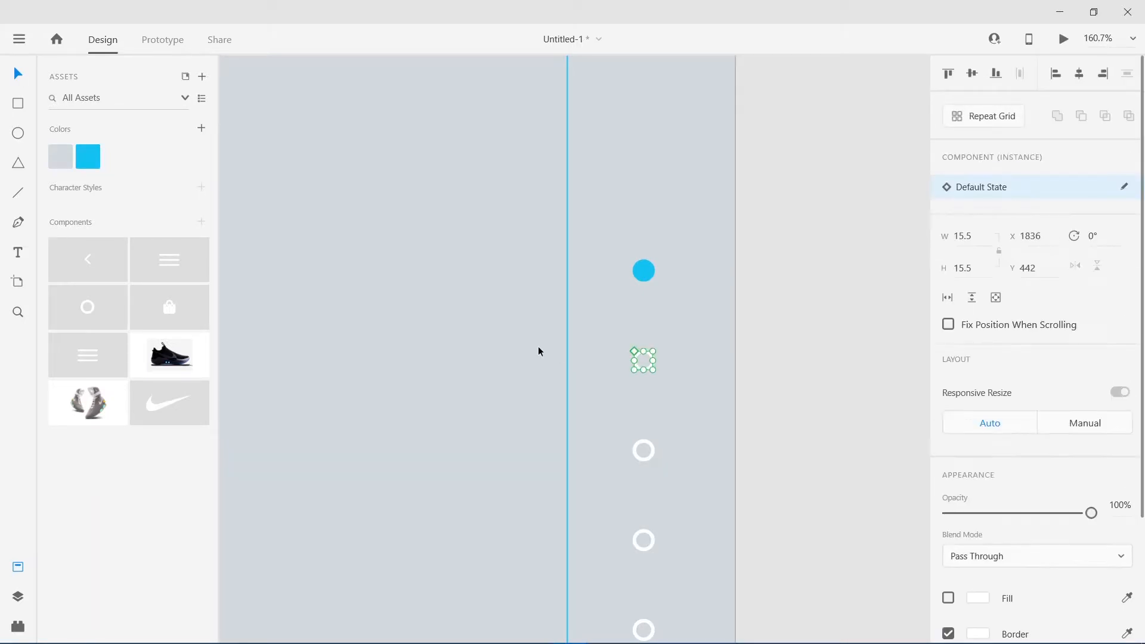
- Colour the border of the ellipse inside the second circle component blue by sampling its fill colour with the eyedropper
{"action": "scroll", "coordinate": [643, 363], "scroll_direction": "up", "scroll_amount": 5}
{"action": "double_click", "coordinate": [656, 370]}
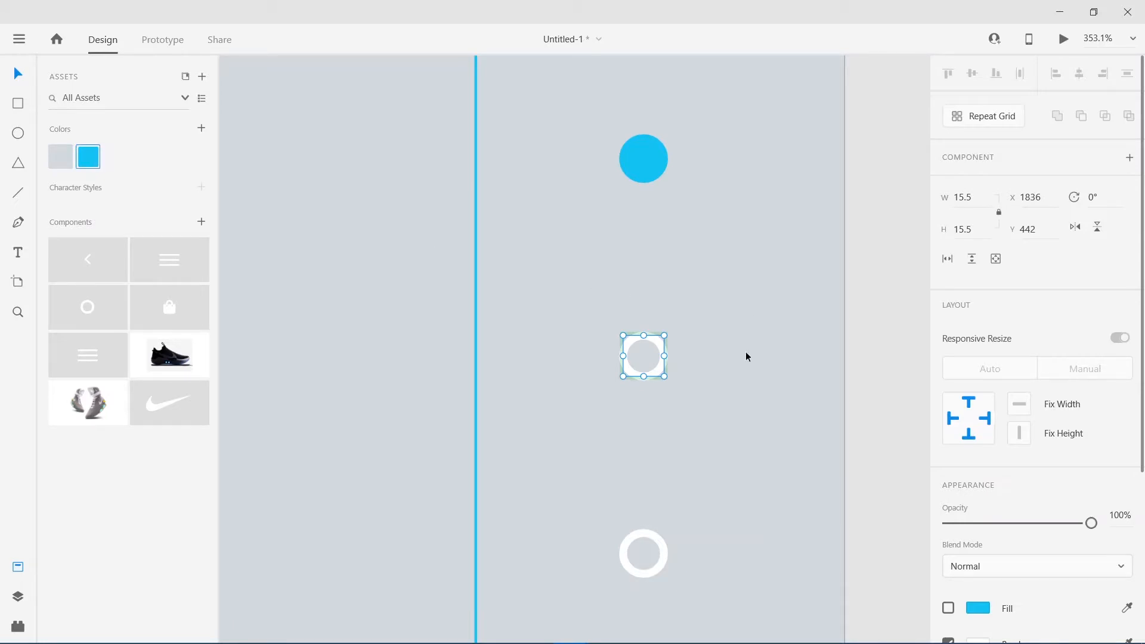
{"action": "scroll", "coordinate": [983, 524], "scroll_direction": "down", "scroll_amount": 4}
{"action": "left_click", "coordinate": [981, 401]}
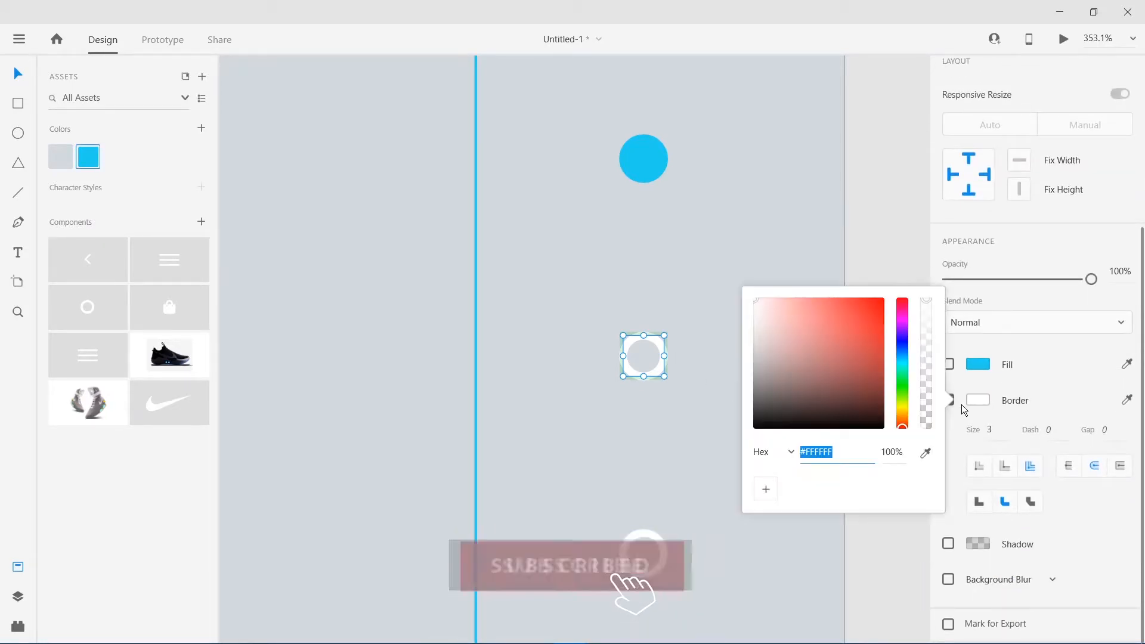
{"action": "left_click", "coordinate": [927, 454]}
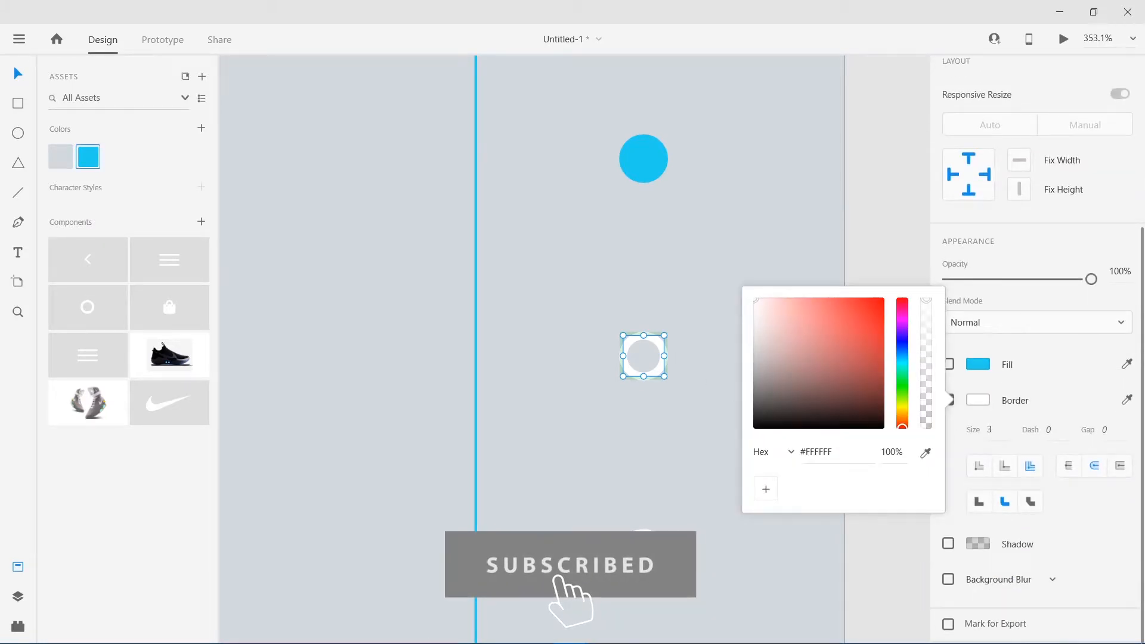
{"action": "left_click", "coordinate": [977, 364]}
{"action": "left_click", "coordinate": [857, 203]}
- Colour the third circle's border blue by sampling the ellipse's blue fill colour with the eyedropper
{"action": "scroll", "coordinate": [793, 426], "scroll_direction": "down", "scroll_amount": 2}
{"action": "scroll", "coordinate": [642, 492], "scroll_direction": "down", "scroll_amount": 3}
{"action": "left_click", "coordinate": [655, 405]}
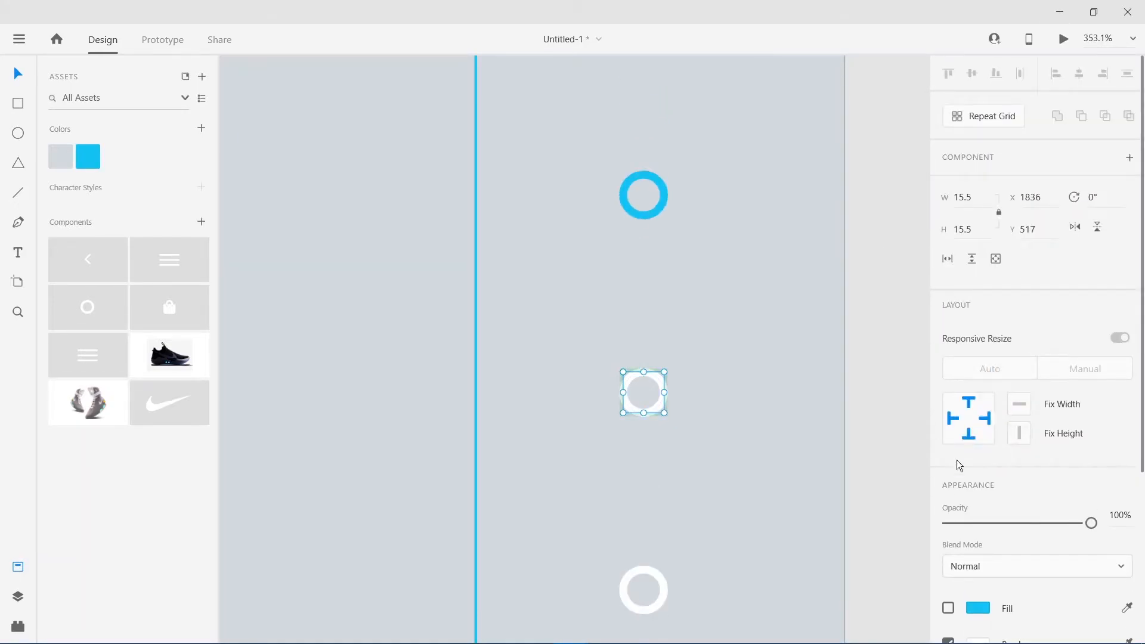
{"action": "scroll", "coordinate": [956, 460], "scroll_direction": "down", "scroll_amount": 5}
{"action": "left_click", "coordinate": [978, 400]}
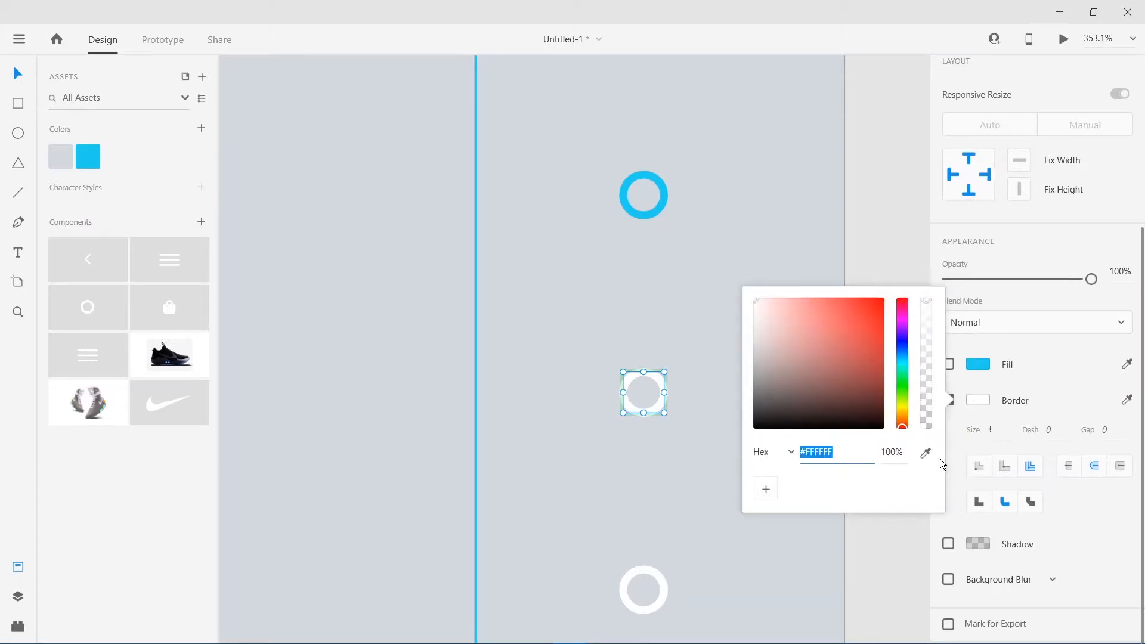
{"action": "left_click", "coordinate": [926, 453]}
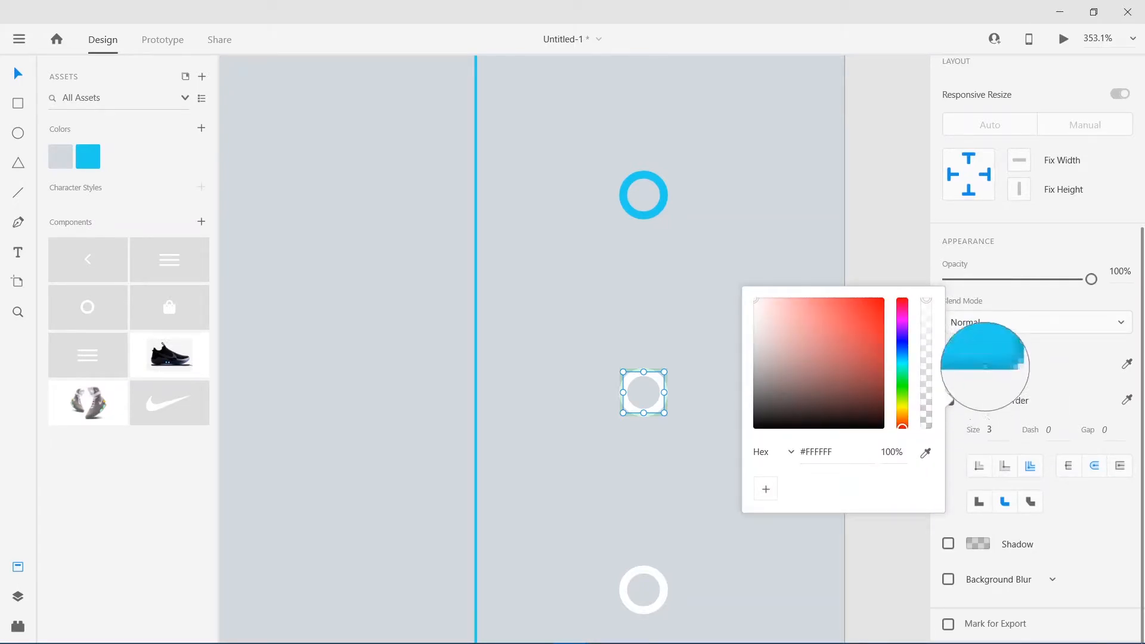
{"action": "left_click", "coordinate": [981, 366]}
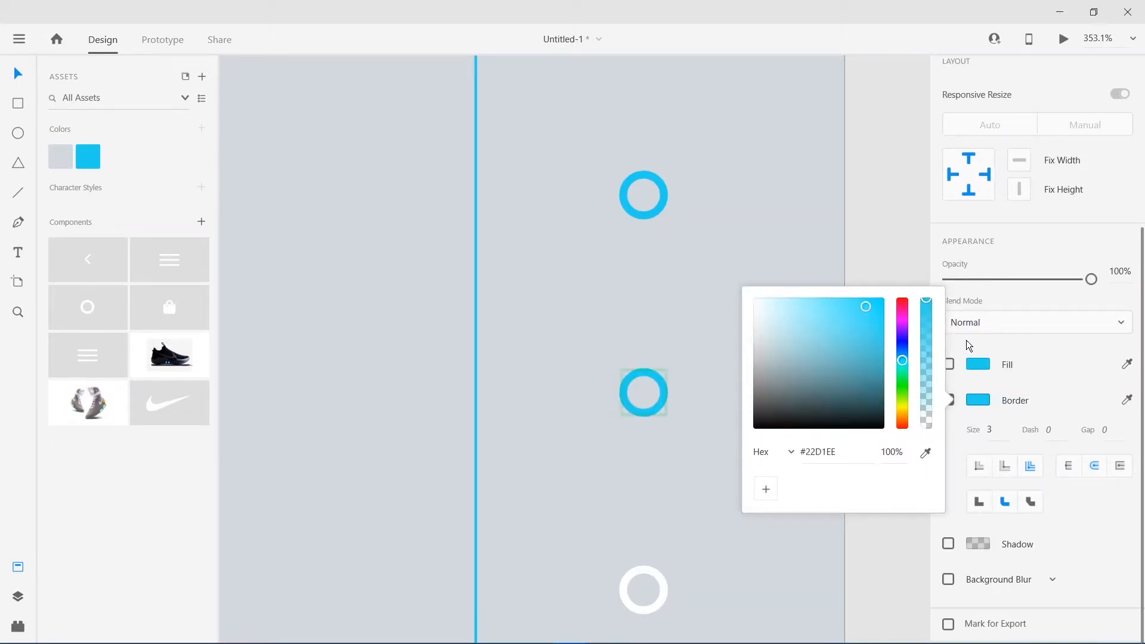
{"action": "left_click", "coordinate": [904, 263]}
- Give the fourth circle's border the same blue, sampled from the ellipse's fill colour with the eyedropper
{"action": "scroll", "coordinate": [829, 422], "scroll_direction": "down", "scroll_amount": 5}
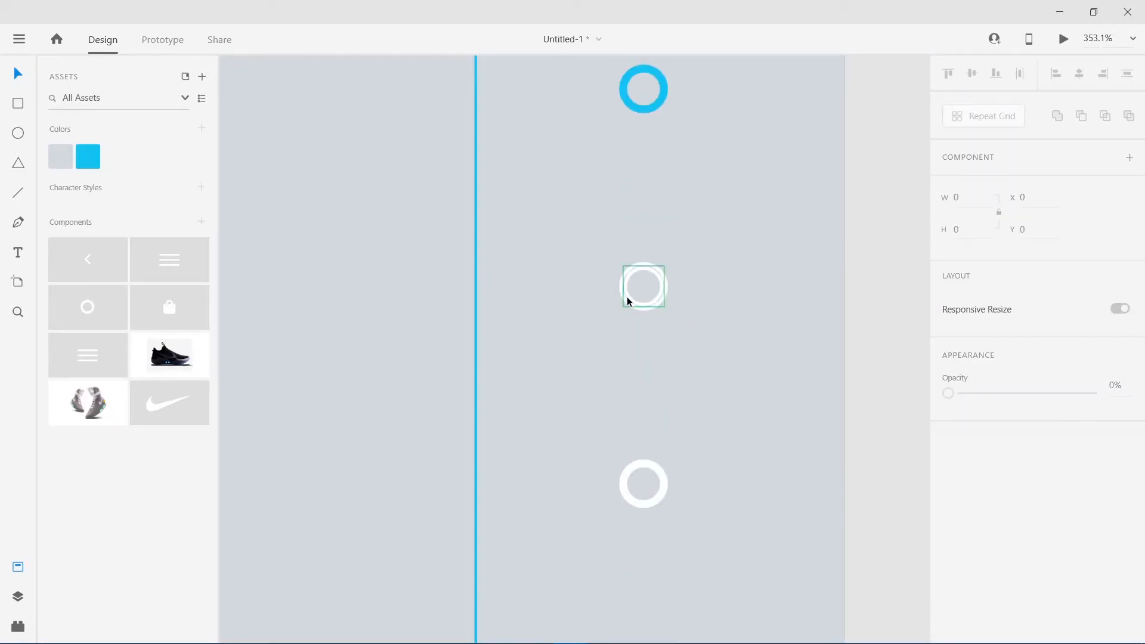
{"action": "left_click", "coordinate": [652, 308]}
{"action": "scroll", "coordinate": [993, 502], "scroll_direction": "down", "scroll_amount": 3}
{"action": "scroll", "coordinate": [993, 502], "scroll_direction": "down", "scroll_amount": 1}
{"action": "left_click", "coordinate": [978, 364]}
{"action": "left_click", "coordinate": [978, 404]}
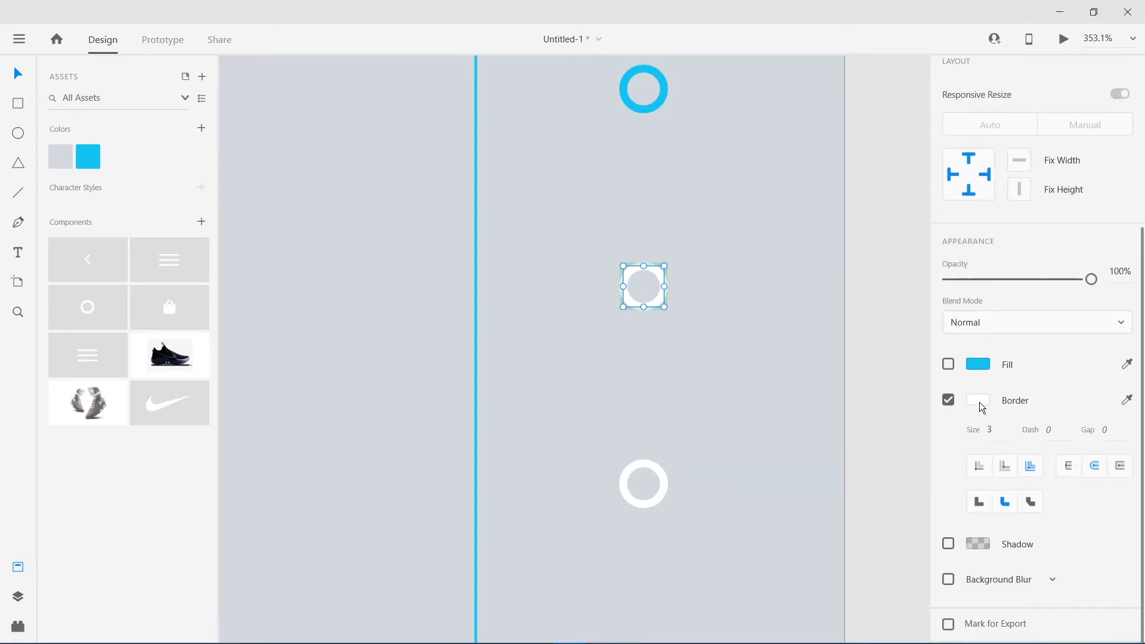
{"action": "left_click", "coordinate": [978, 401]}
{"action": "left_click", "coordinate": [926, 453]}
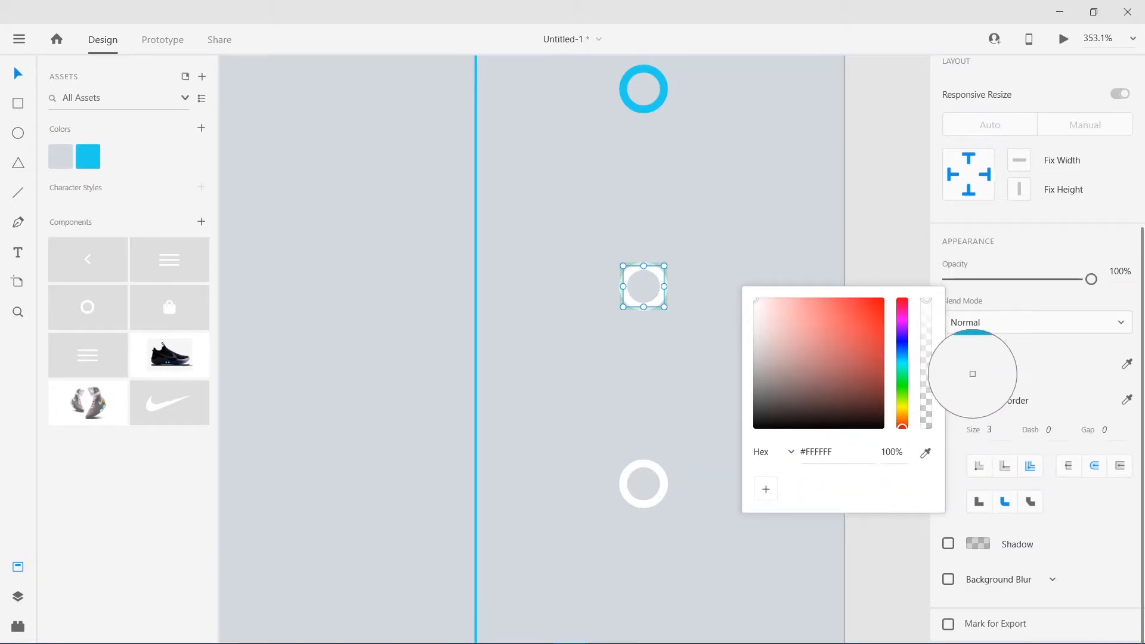
{"action": "left_click", "coordinate": [973, 363]}
- Colour the lowest circle's border blue by sampling its fill colour with the eyedropper
{"action": "scroll", "coordinate": [767, 453], "scroll_direction": "down", "scroll_amount": 3}
{"action": "left_click", "coordinate": [652, 406]}
{"action": "scroll", "coordinate": [966, 539], "scroll_direction": "down", "scroll_amount": 5}
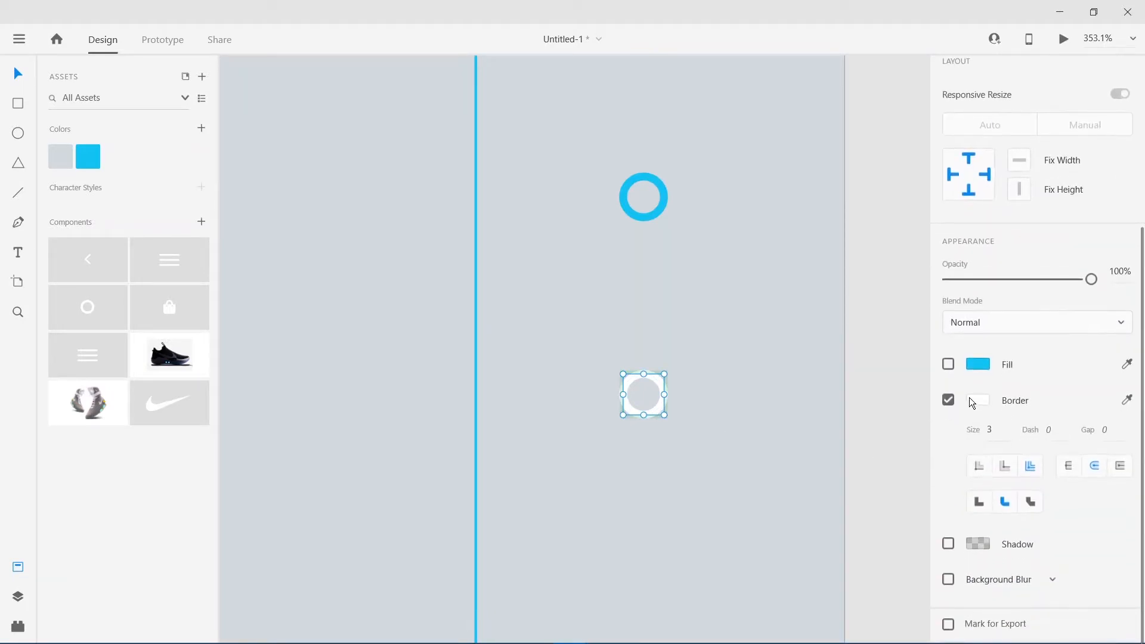
{"action": "left_click", "coordinate": [979, 400]}
{"action": "left_click", "coordinate": [926, 453]}
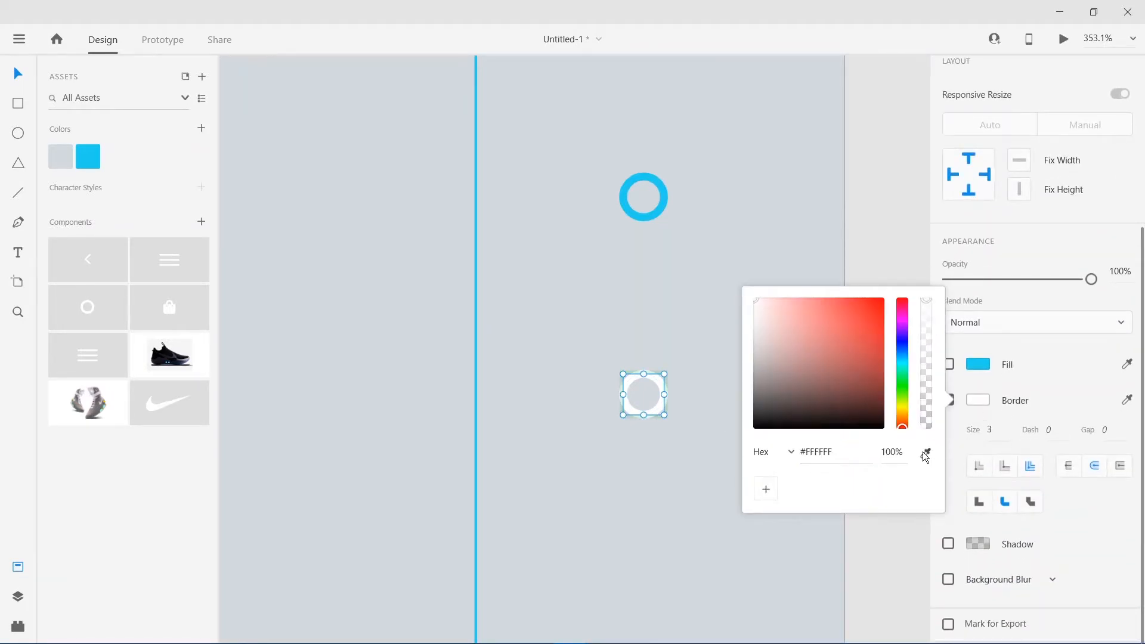
{"action": "left_click", "coordinate": [979, 363]}
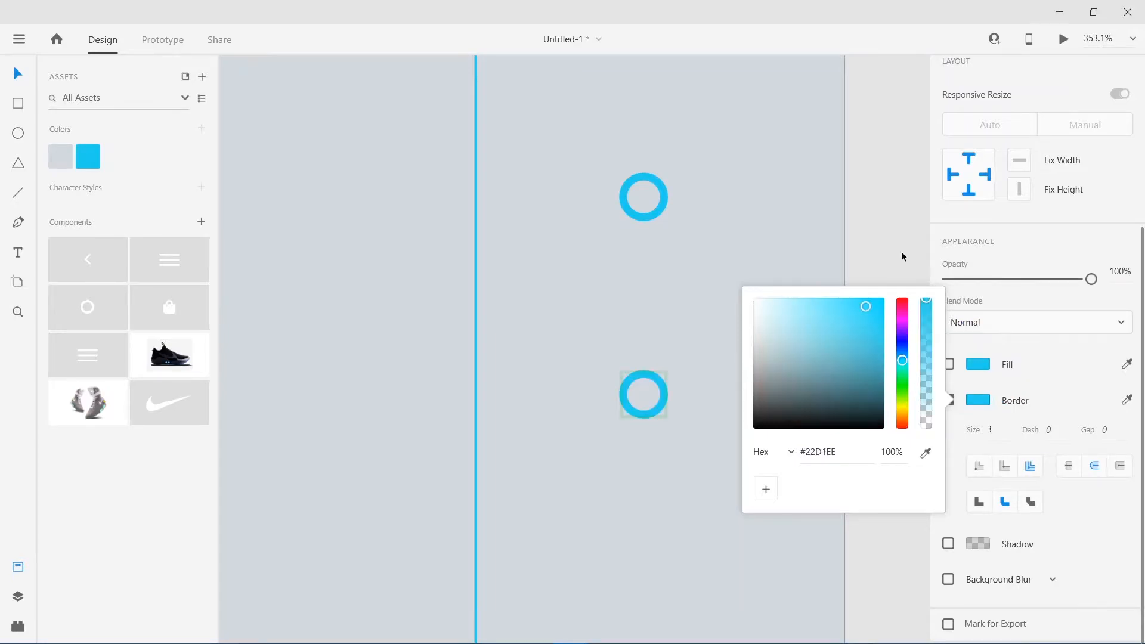
{"action": "left_click", "coordinate": [809, 291]}
- Delete the lowest circle so that the indicator column has four circles
{"action": "key", "text": "ctrl+0"}
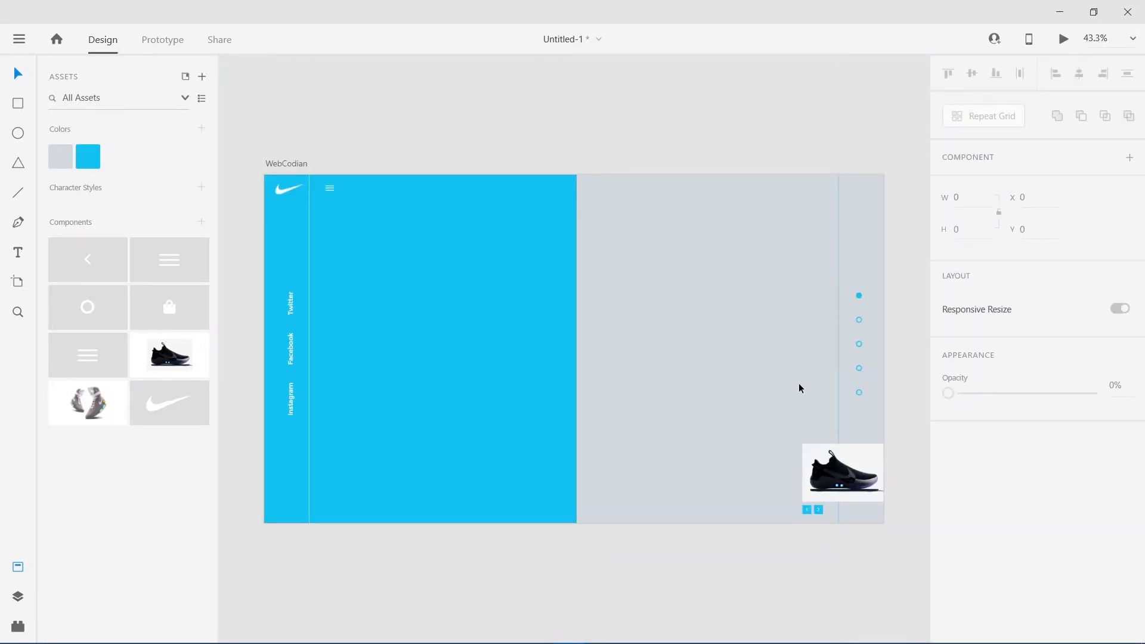
{"action": "scroll", "coordinate": [881, 362], "scroll_direction": "up", "scroll_amount": 3, "text": "ctrl"}
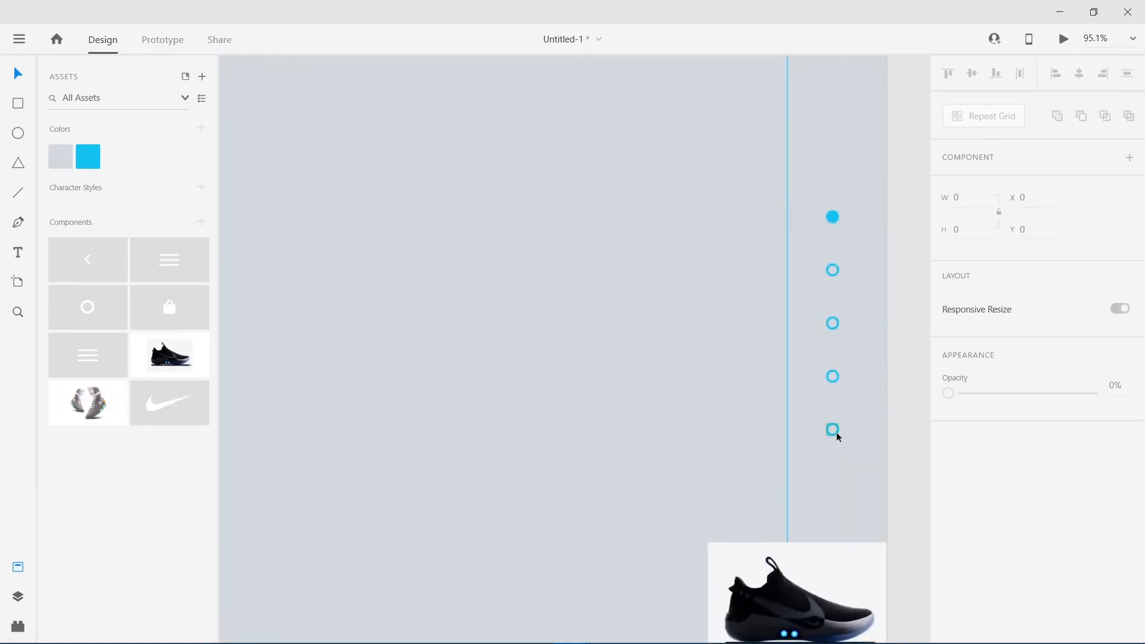
{"action": "left_click", "coordinate": [833, 430]}
{"action": "key", "text": "Delete"}
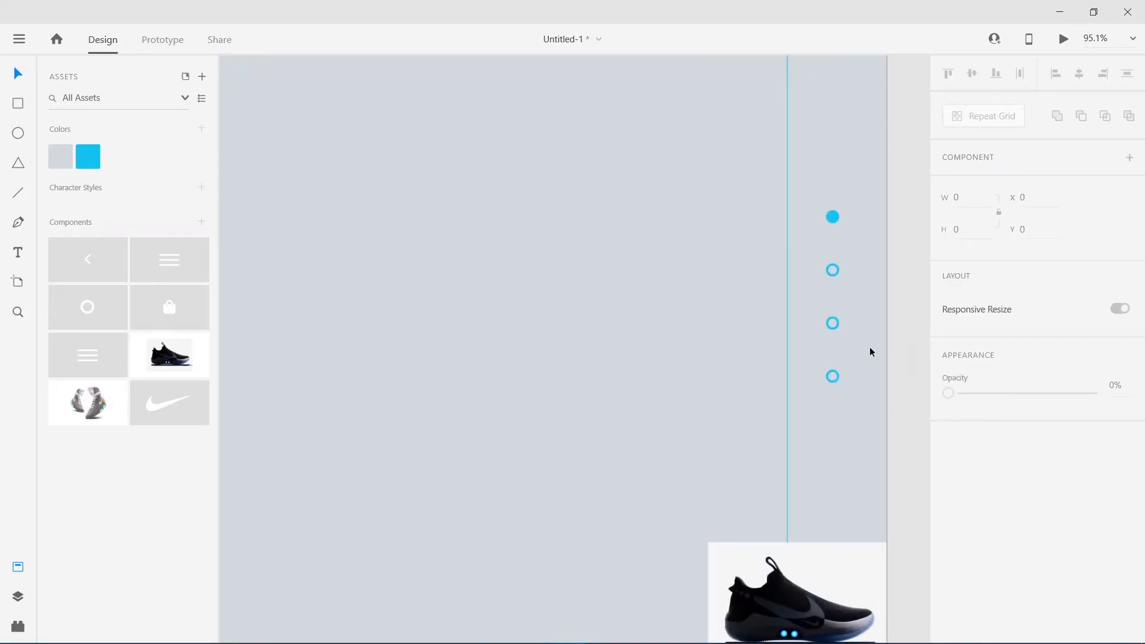
- Nudge the lower three circles upwards to tighten the column, moving the second to Y 422 and the third to Y 477
{"action": "left_click", "coordinate": [832, 270]}
{"action": "key", "text": "shift+Up"}
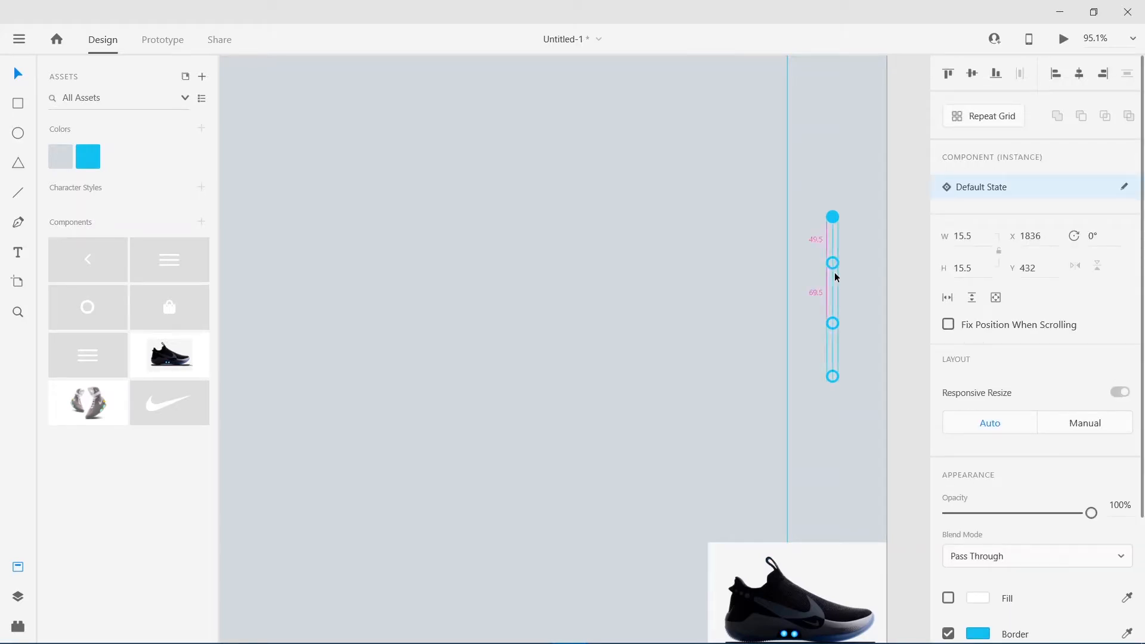
{"action": "key", "text": "shift+Up"}
{"action": "left_click", "coordinate": [832, 325]}
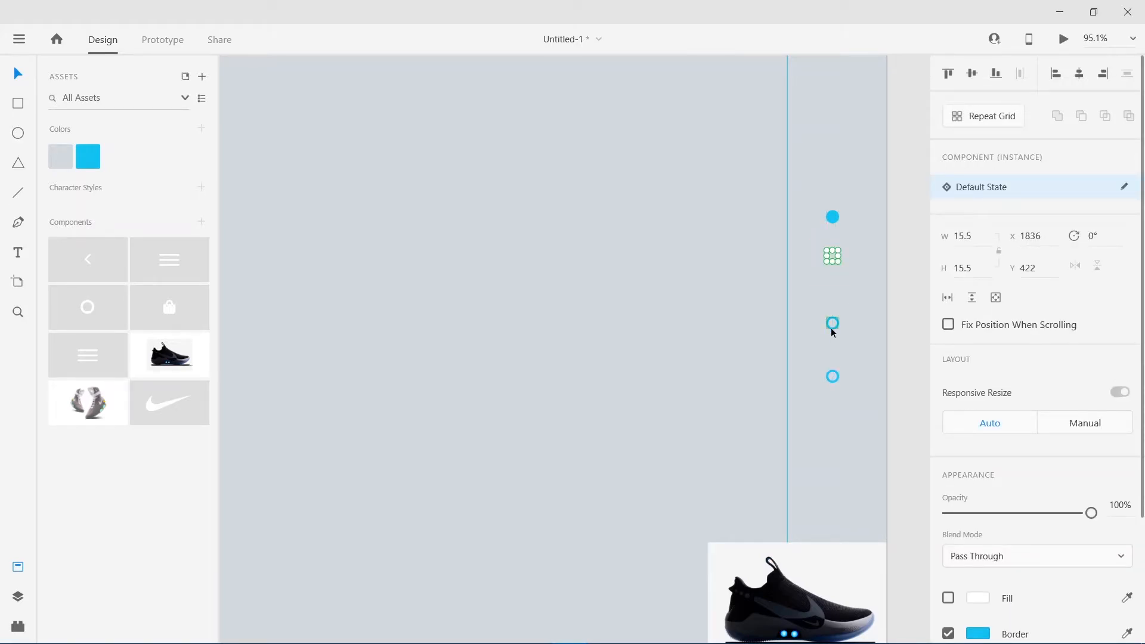
{"action": "key", "text": "shift+Up"}
{"action": "key", "text": "shift+Up"}
{"action": "key", "text": "shift+Up"}
{"action": "key", "text": "shift+Up"}
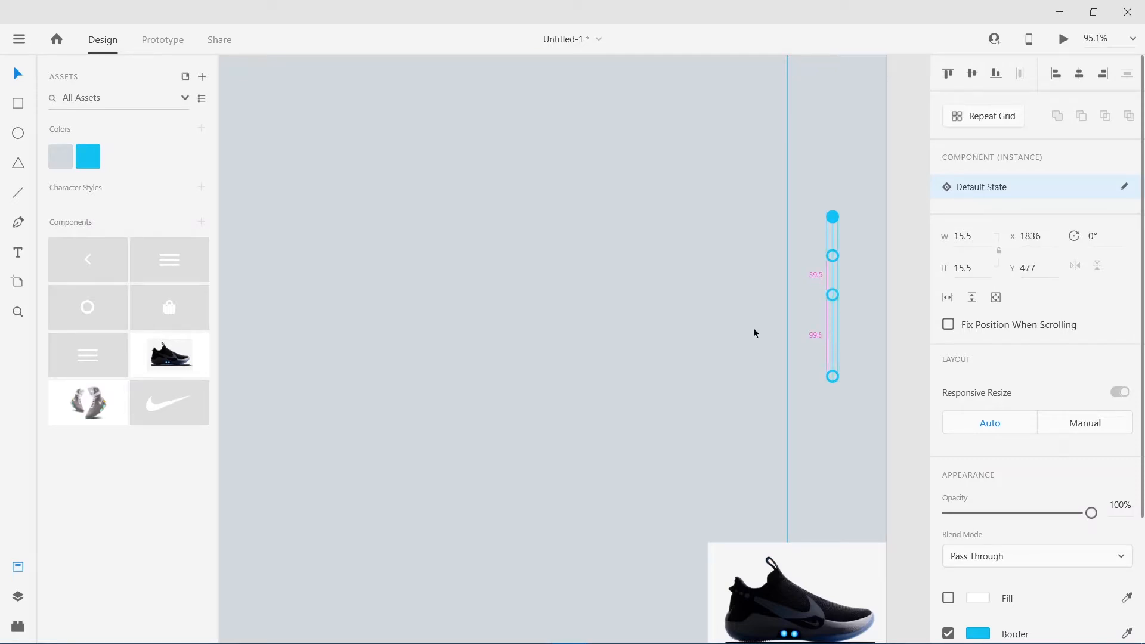
{"action": "left_click", "coordinate": [832, 378]}
{"action": "key", "text": "shift+Up"}
{"action": "key", "text": "shift+Up"}
{"action": "key", "text": "shift+Up"}
{"action": "key", "text": "shift+Up"}
{"action": "key", "text": "shift+Up"}
- Select all four indicator circles and distribute them evenly in the vertical direction
{"action": "left_click", "coordinate": [898, 334]}
{"action": "left_click_drag", "start_coordinate": [909, 185], "coordinate": [818, 364]}
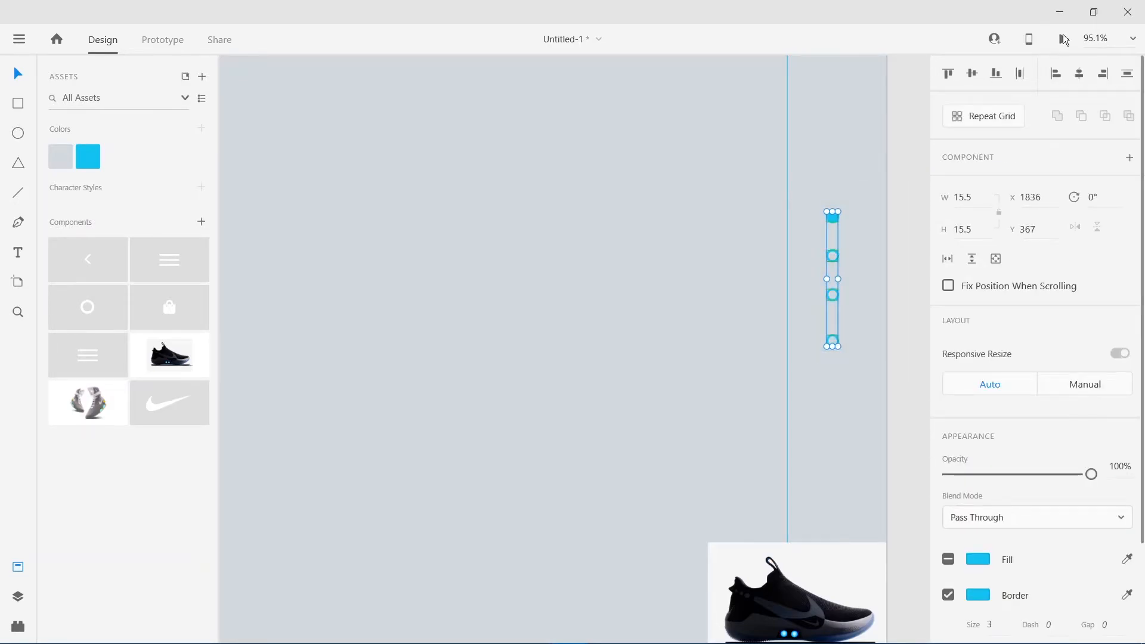
{"action": "left_click", "coordinate": [1127, 74]}
{"action": "left_click", "coordinate": [880, 210]}
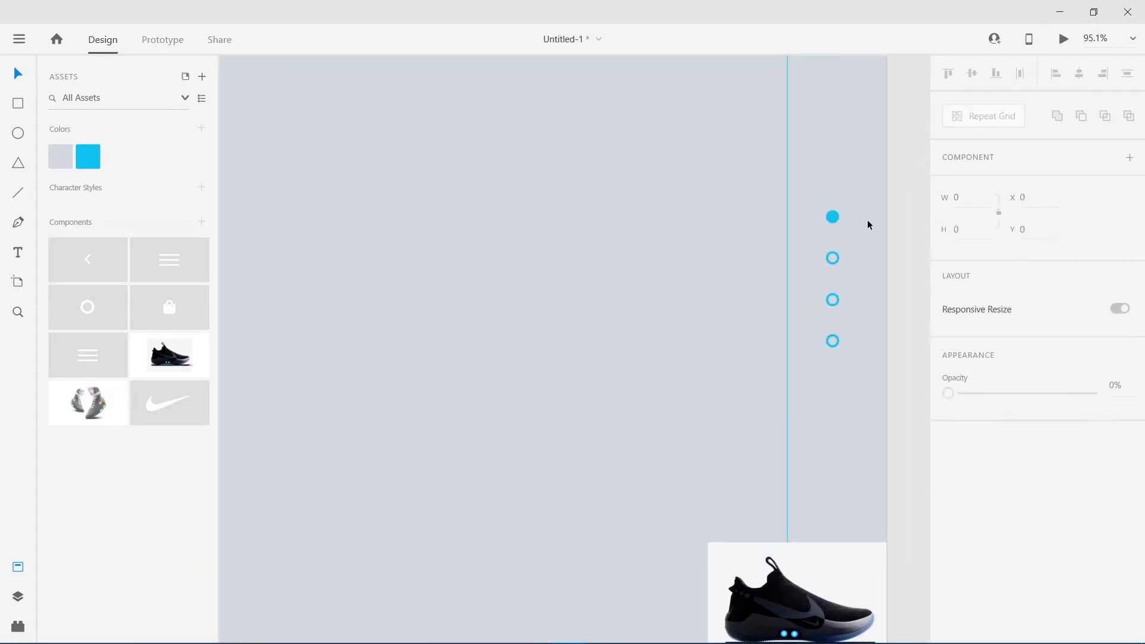
- Draw a white 60 by 60 circle without a border in the artboard's upper-right corner, at X 1815, Y 20
{"action": "key", "text": "ctrl+0"}
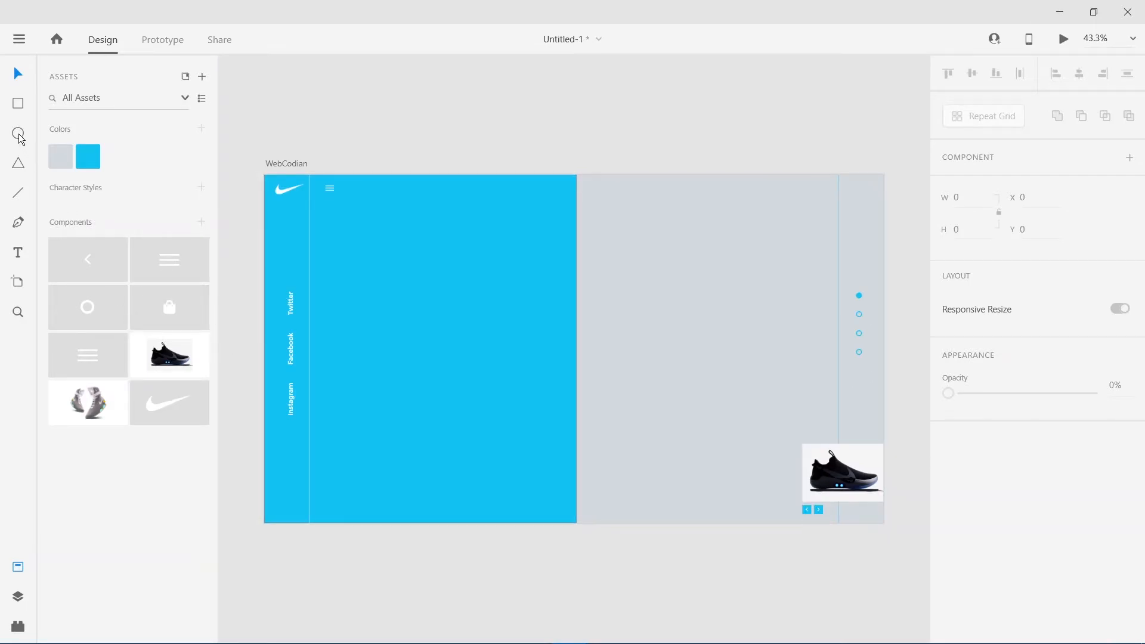
{"action": "scroll", "coordinate": [861, 197], "scroll_direction": "up", "scroll_amount": 5}
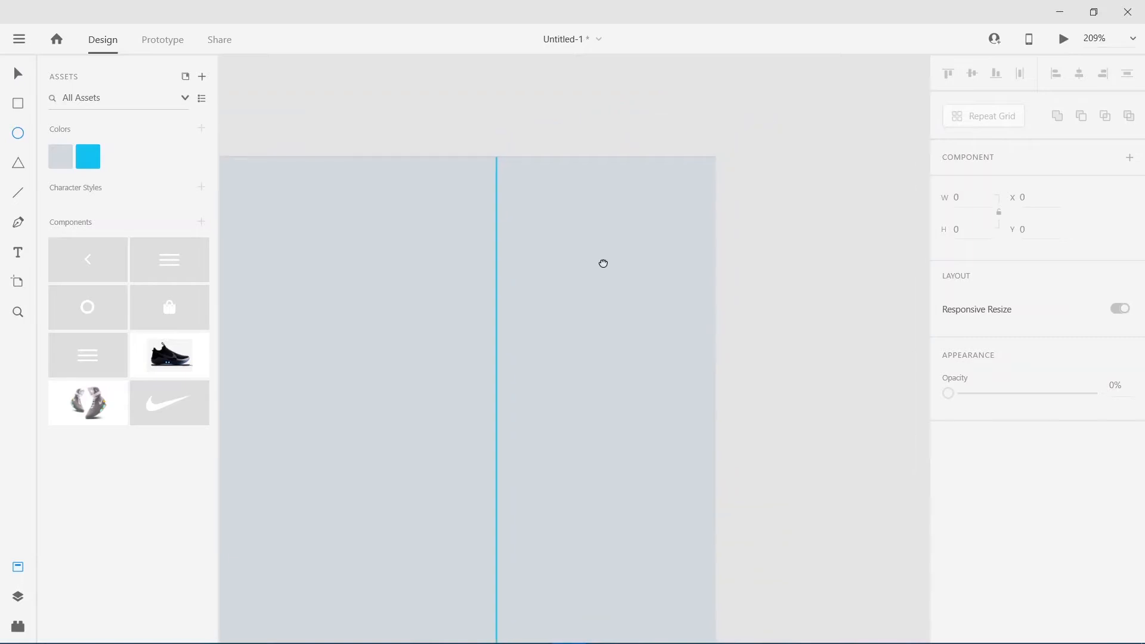
{"action": "left_click_drag", "start_coordinate": [557, 192], "coordinate": [647, 358]}
{"action": "left_click", "coordinate": [949, 595]}
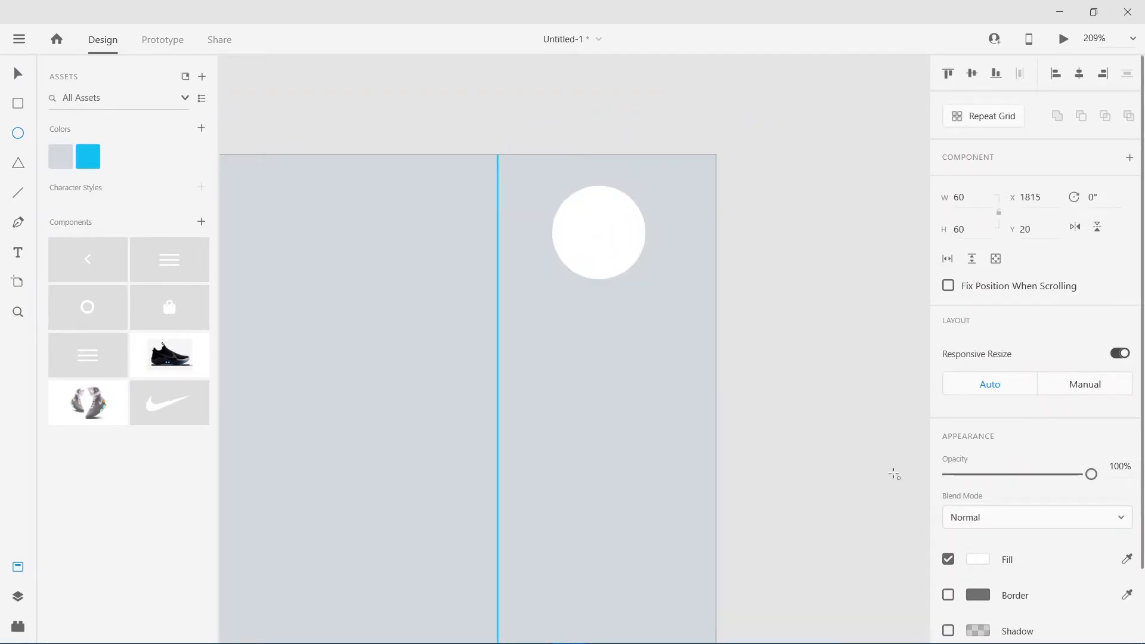
{"action": "left_click", "coordinate": [19, 80]}
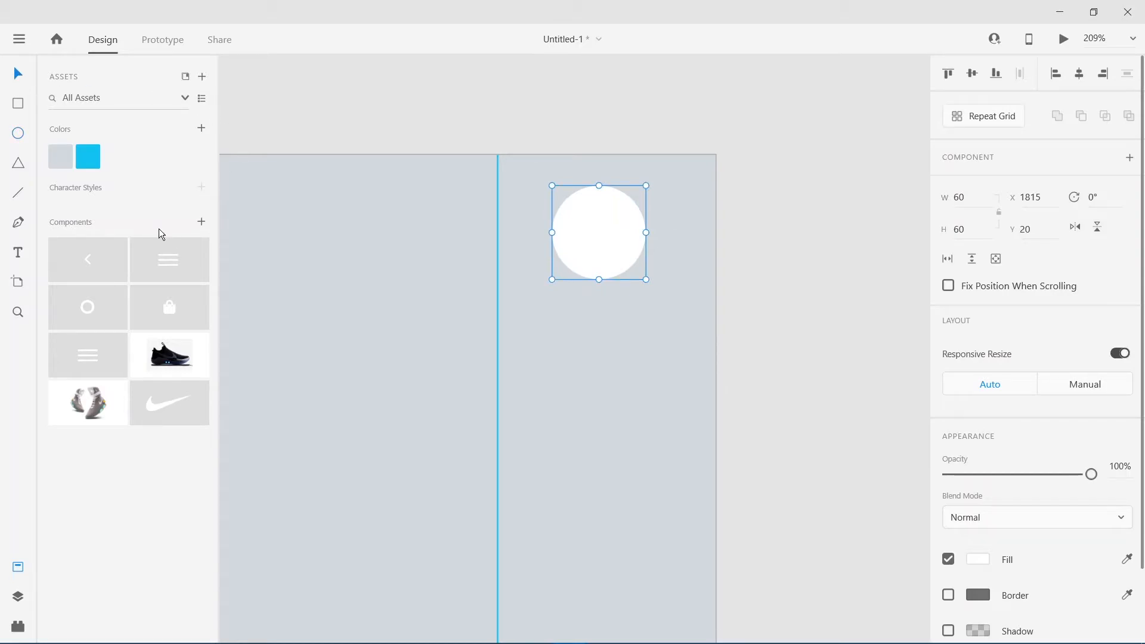
- Place the shopping bag component inside the white circle at X 1838, Y 50 and fill it with the saved blue colour
{"action": "left_click", "coordinate": [169, 309]}
{"action": "left_click_drag", "start_coordinate": [599, 232], "coordinate": [600, 232]}
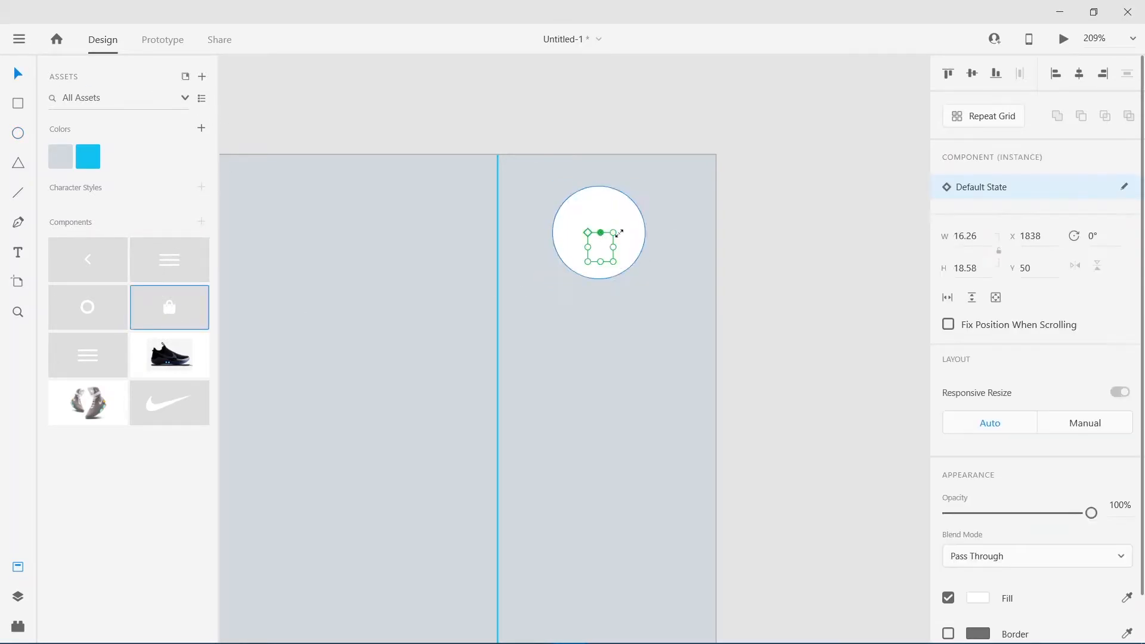
{"action": "scroll", "coordinate": [996, 531], "scroll_direction": "down", "scroll_amount": 1}
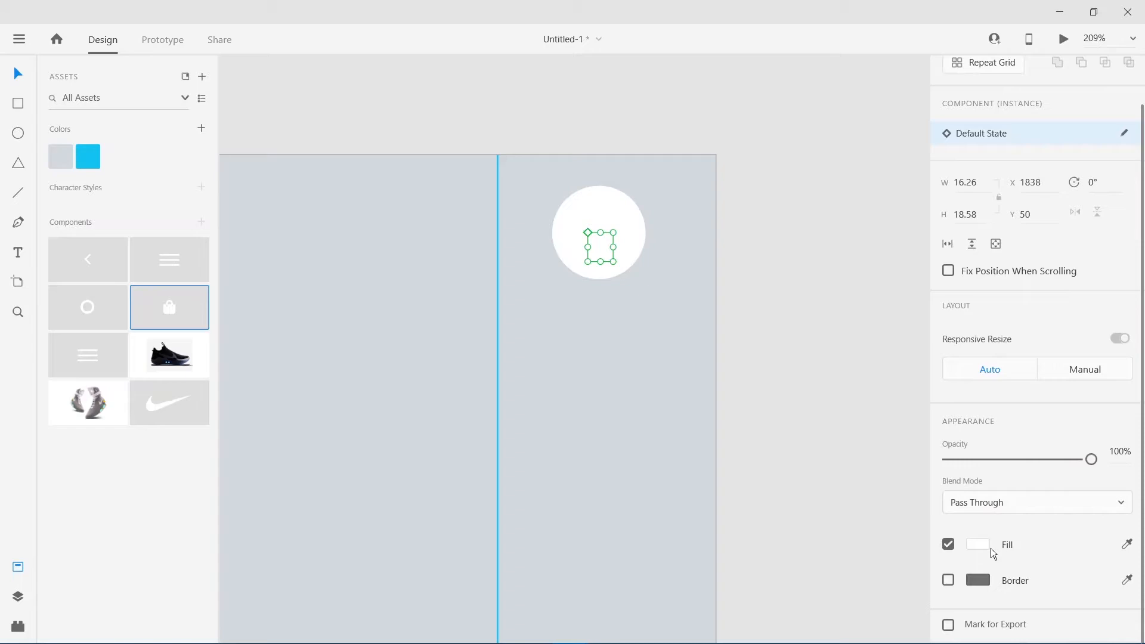
{"action": "left_click", "coordinate": [978, 545]}
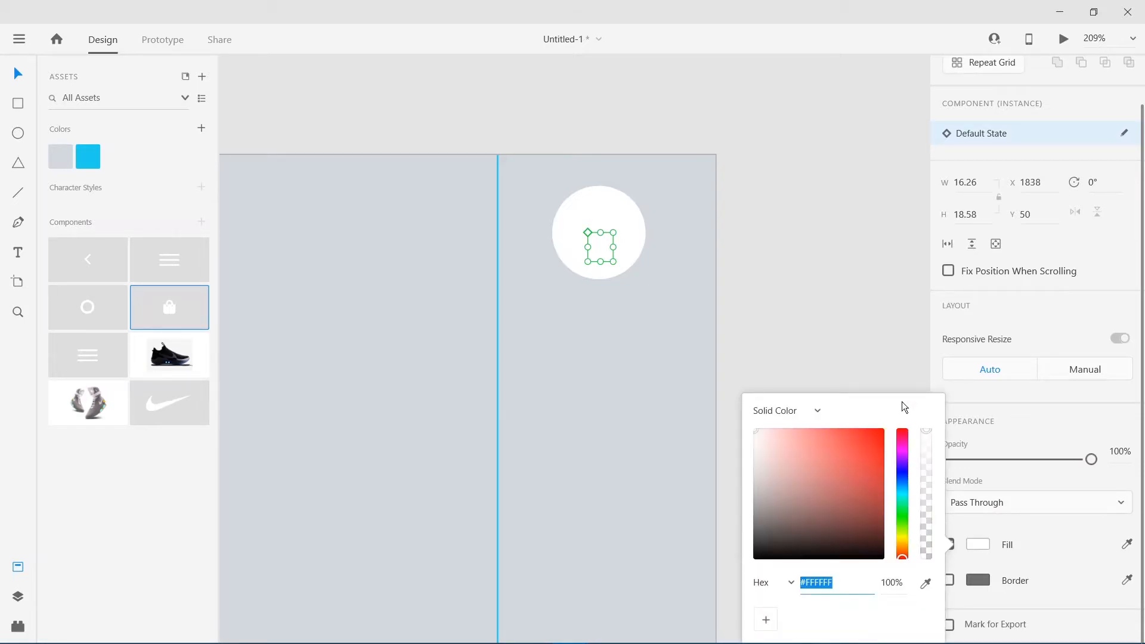
{"action": "left_click", "coordinate": [90, 158]}
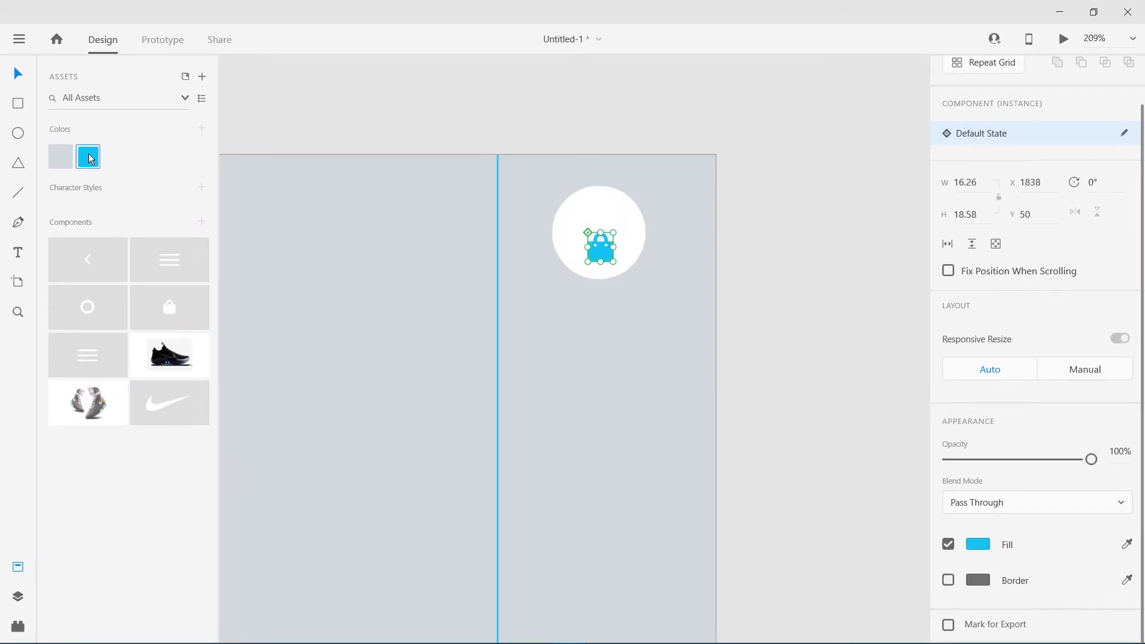
- Duplicate the white bag circle at X 1692, Y 23 and place the search component inside the copy at X 1706, Y 56
{"action": "left_click", "coordinate": [795, 258]}
{"action": "left_click_drag", "start_coordinate": [603, 215], "coordinate": [412, 217]}
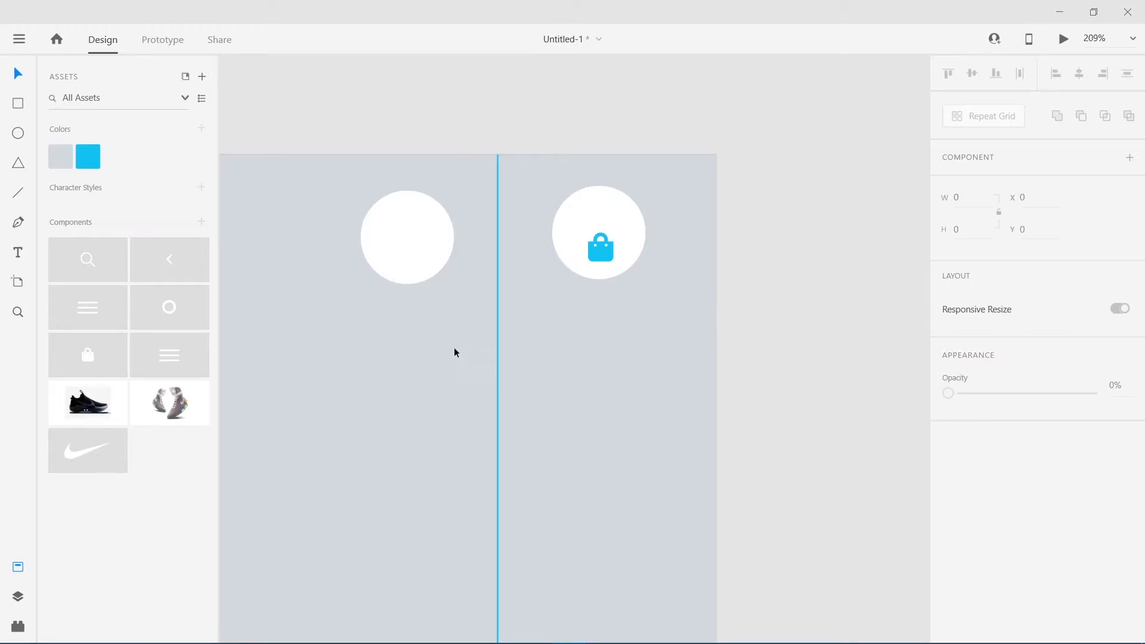
{"action": "left_click", "coordinate": [401, 247]}
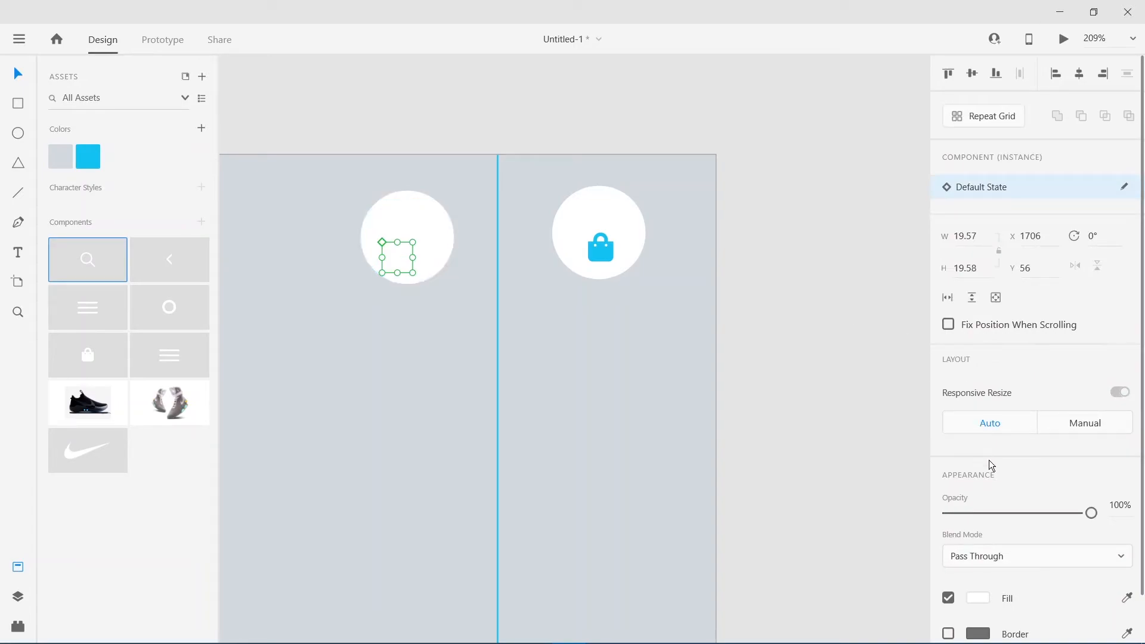
- Fill the search icon with the saved blue colour
{"action": "scroll", "coordinate": [991, 465], "scroll_direction": "down", "scroll_amount": 1}
{"action": "left_click", "coordinate": [984, 546]}
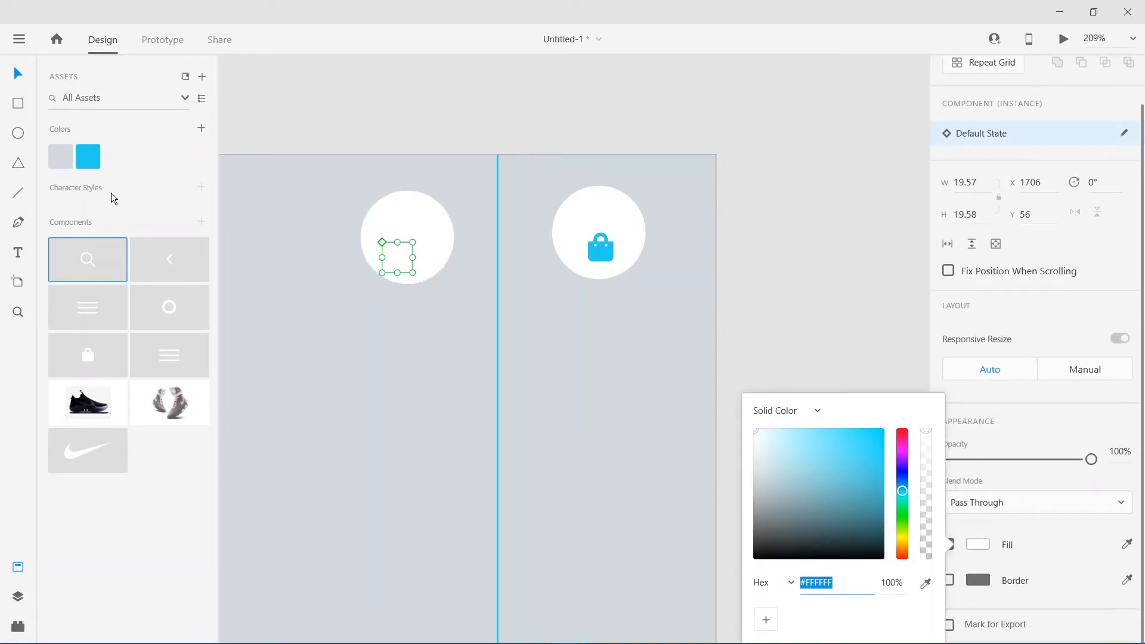
{"action": "left_click", "coordinate": [90, 156]}
{"action": "left_click", "coordinate": [459, 124]}
- Centre the shopping bag icon vertically and horizontally within its white circle
{"action": "left_click", "coordinate": [605, 251]}
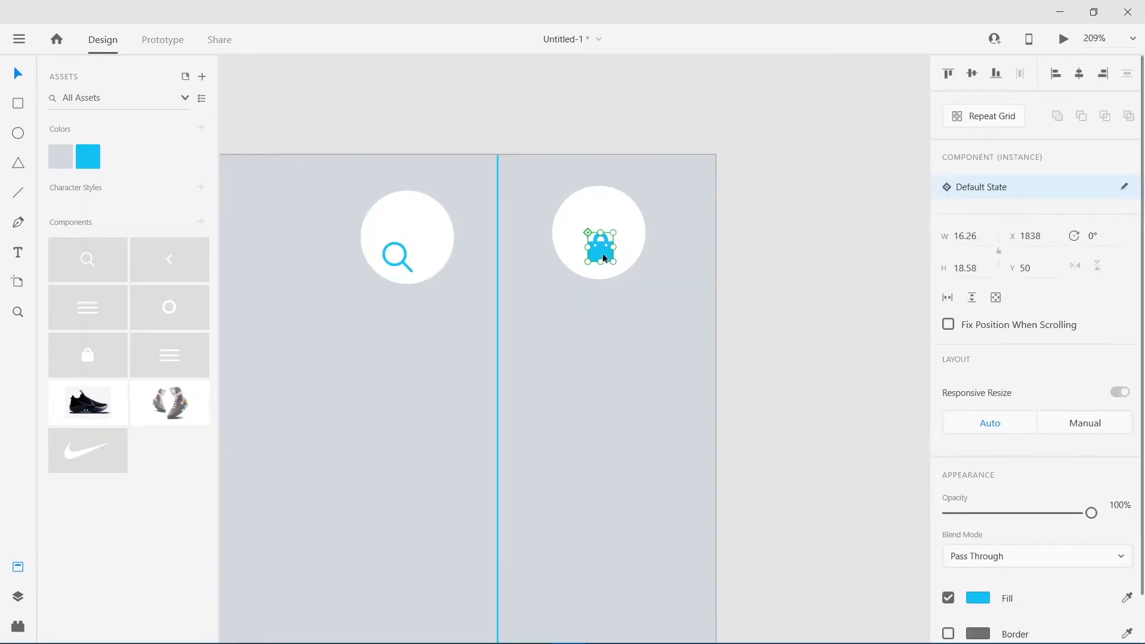
{"action": "left_click", "coordinate": [626, 220], "text": "shift"}
{"action": "left_click", "coordinate": [972, 73]}
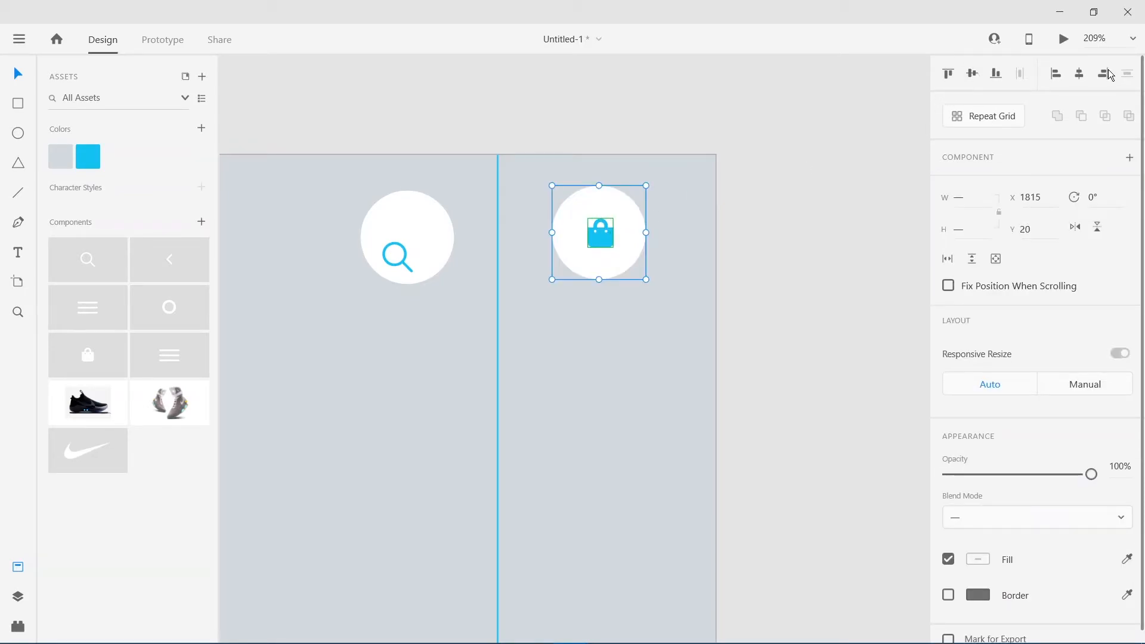
{"action": "left_click", "coordinate": [1078, 73]}
- Centre the search icon vertically and horizontally within its white circle
{"action": "left_click", "coordinate": [411, 246]}
{"action": "left_click", "coordinate": [398, 255], "text": "shift"}
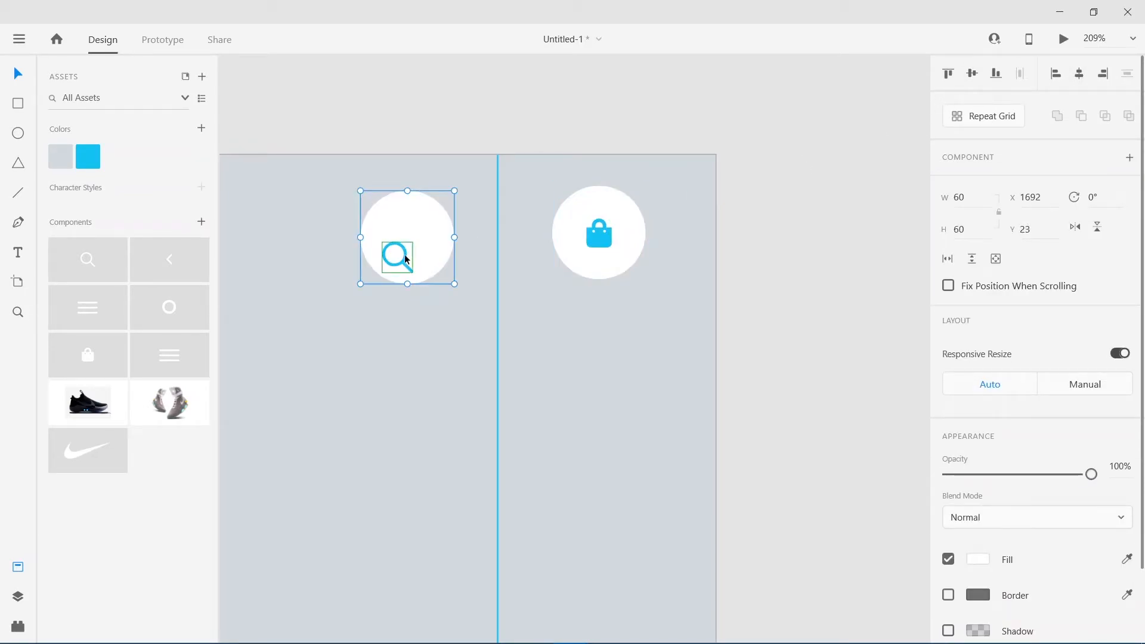
{"action": "left_click", "coordinate": [972, 73]}
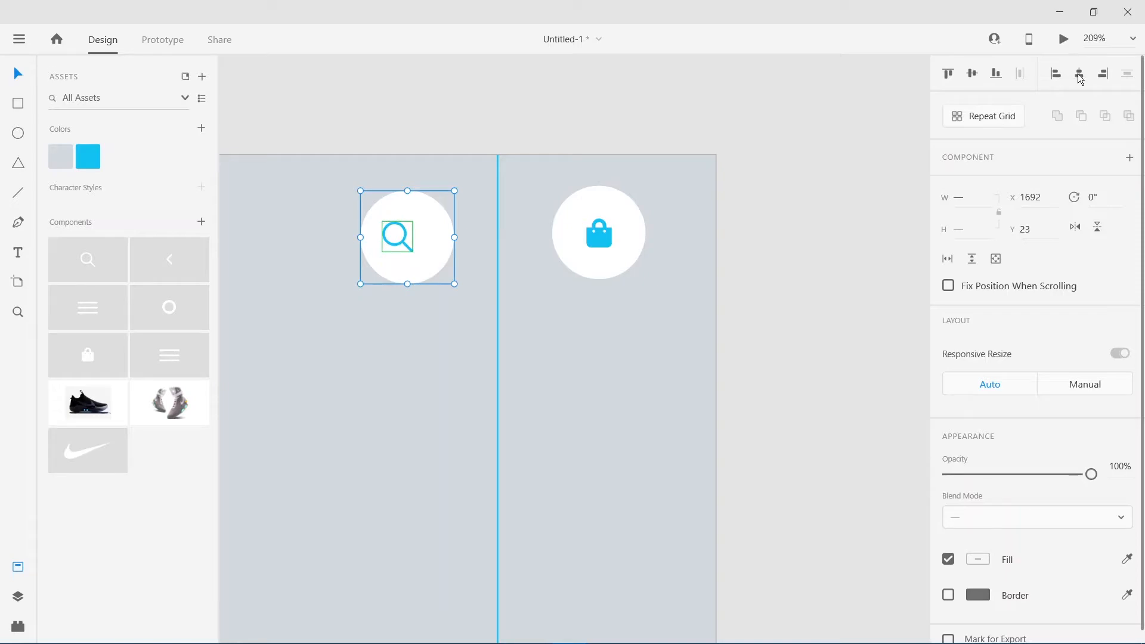
{"action": "left_click", "coordinate": [1079, 73]}
- Align the search and bag circles with their icons on a common middle line, leaving the vertical divider line out
{"action": "left_click_drag", "start_coordinate": [396, 117], "coordinate": [569, 245]}
{"action": "left_click", "coordinate": [498, 207], "text": "shift"}
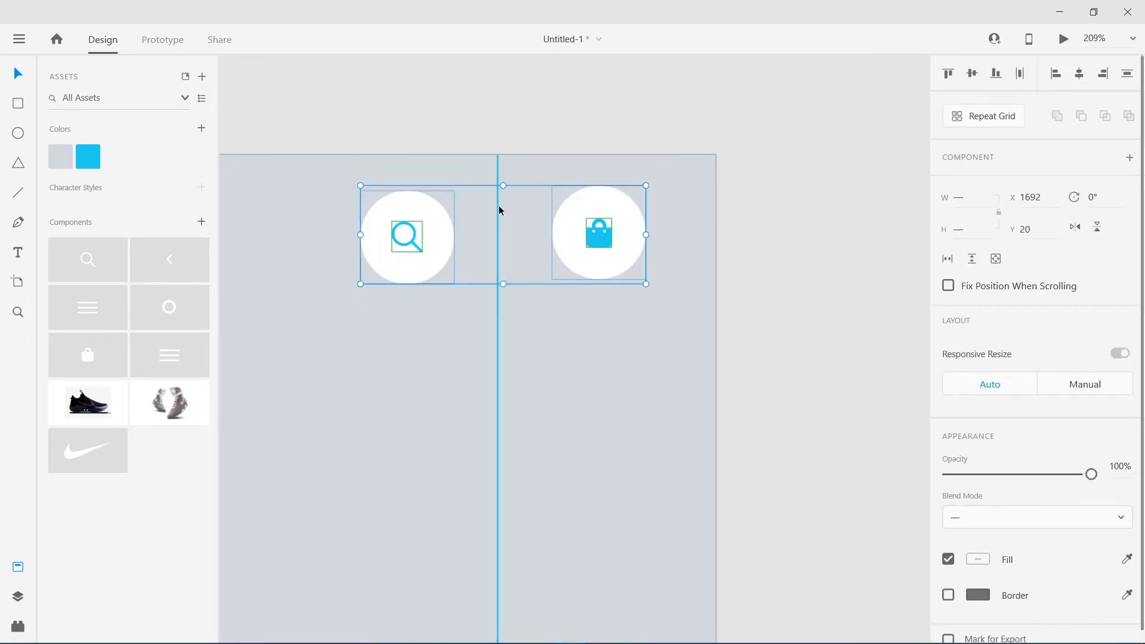
{"action": "left_click", "coordinate": [978, 70]}
{"action": "left_click", "coordinate": [803, 181]}
{"action": "key", "text": "ctrl+0"}
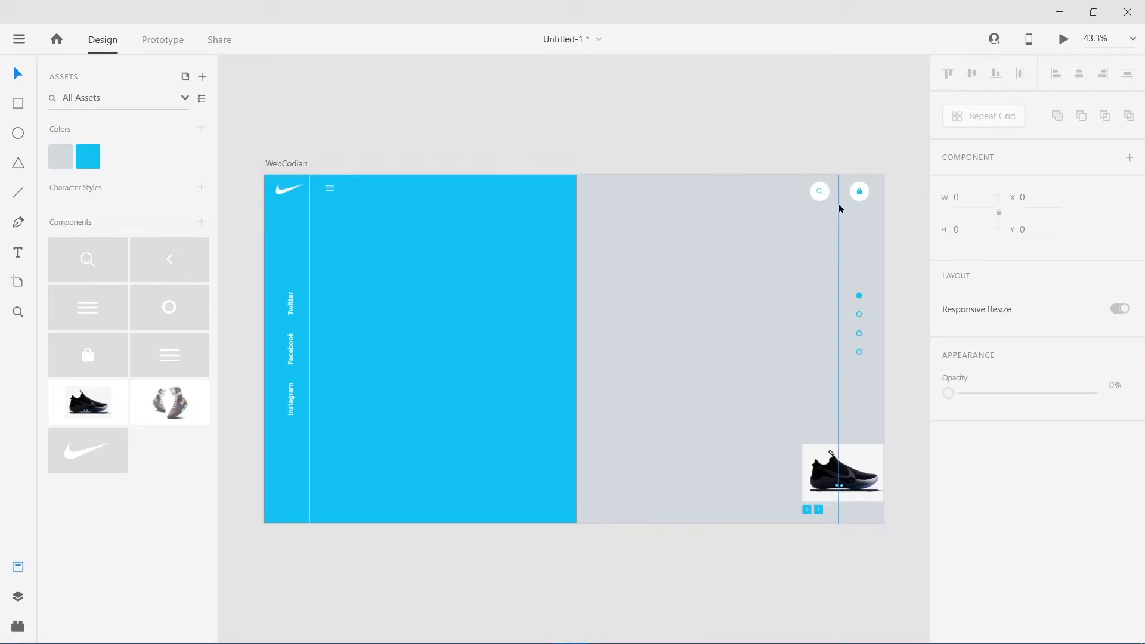
- Show the layout column grid on the artboard
{"action": "scroll", "coordinate": [799, 194], "scroll_direction": "up", "scroll_amount": 3}
{"action": "scroll", "coordinate": [842, 208], "scroll_direction": "down", "scroll_amount": 3}
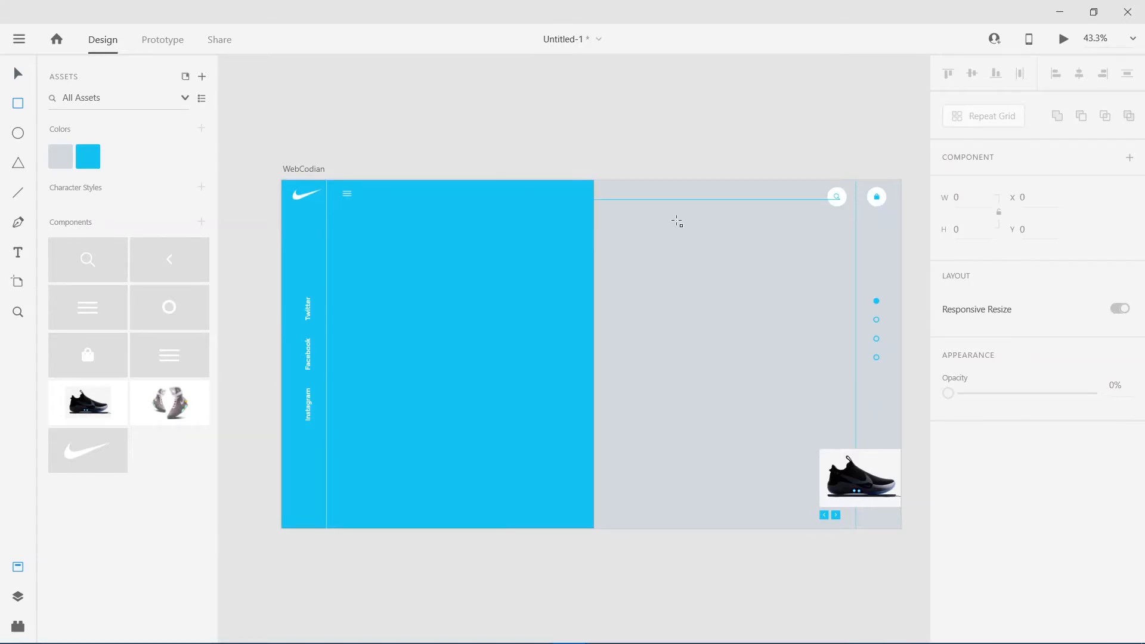
{"action": "left_click", "coordinate": [17, 74]}
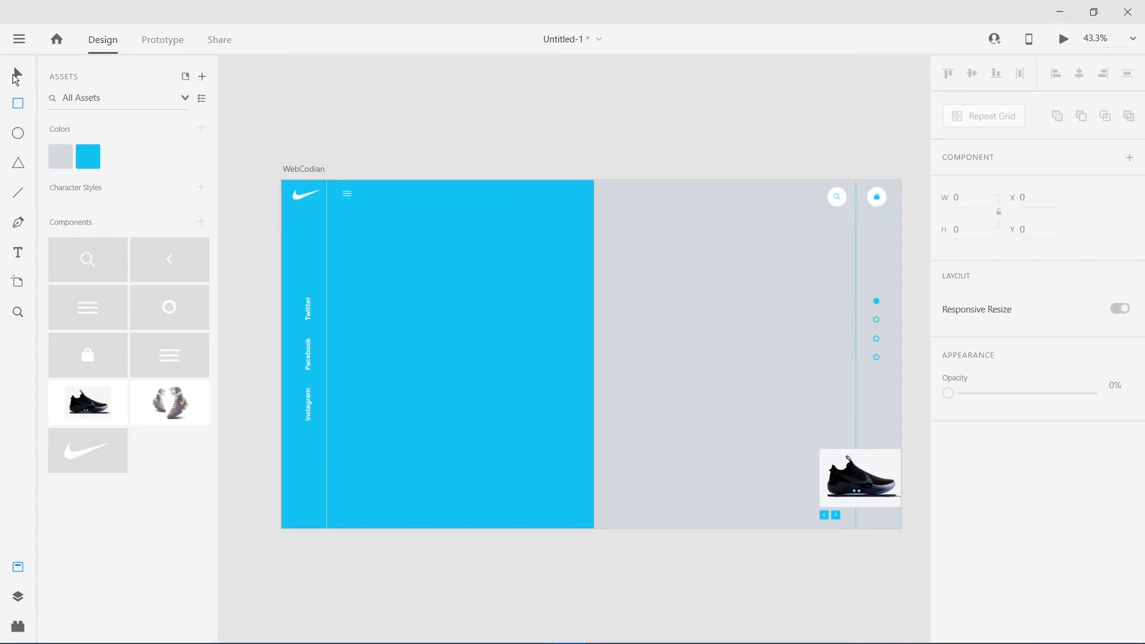
{"action": "left_click", "coordinate": [685, 242]}
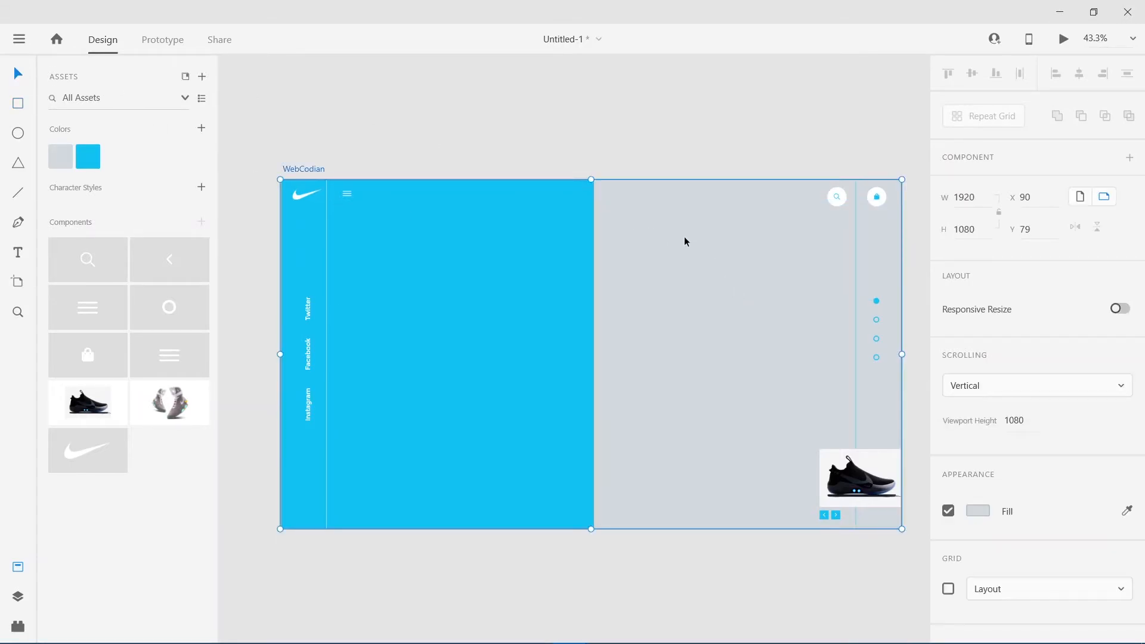
{"action": "left_click", "coordinate": [948, 589]}
{"action": "left_click", "coordinate": [569, 159]}
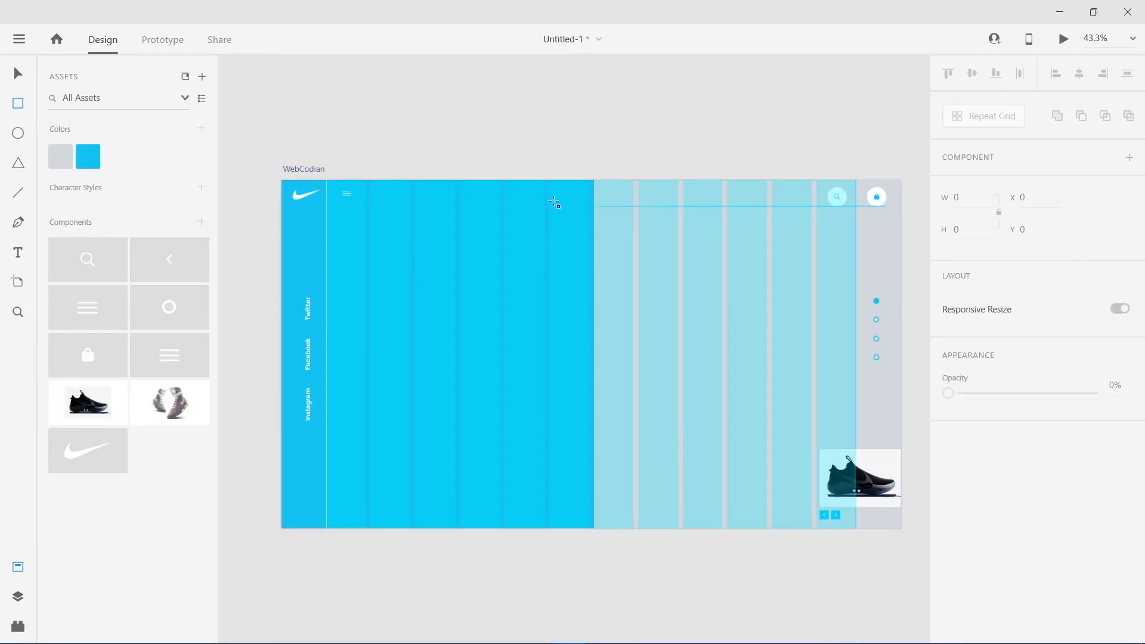
- Draw a white bar across the four central grid columns at X 692, Y 22, and round its corners with radius 158
{"action": "left_click_drag", "start_coordinate": [506, 189], "coordinate": [677, 220]}
{"action": "scroll", "coordinate": [1005, 498], "scroll_direction": "down", "scroll_amount": 4}
{"action": "left_click_drag", "start_coordinate": [1008, 325], "coordinate": [983, 159]}
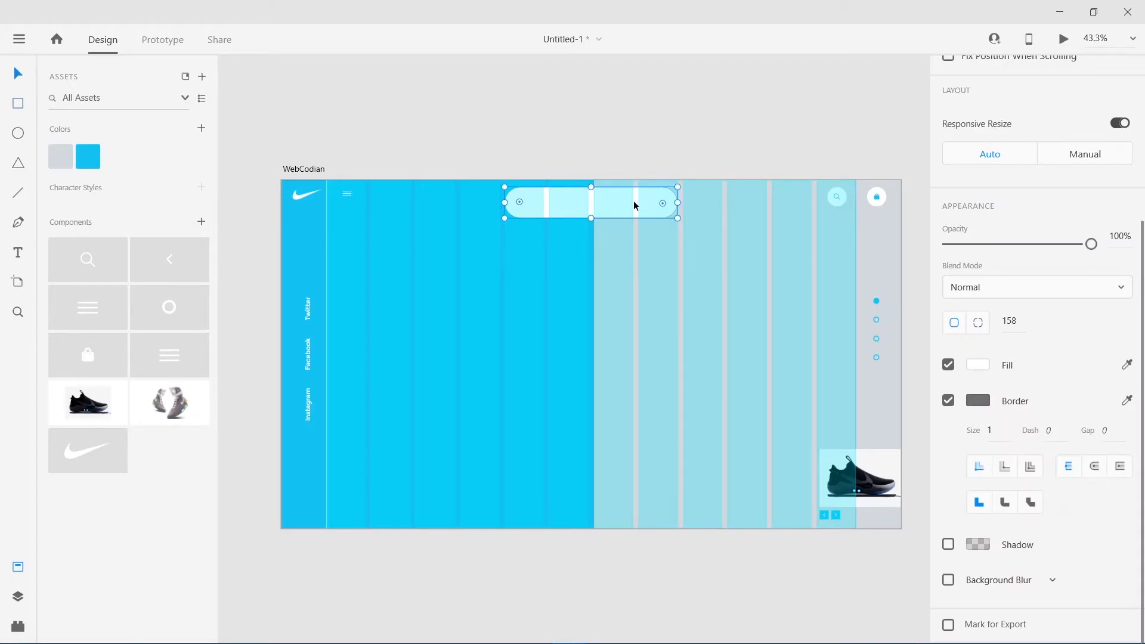
{"action": "left_click", "coordinate": [646, 120]}
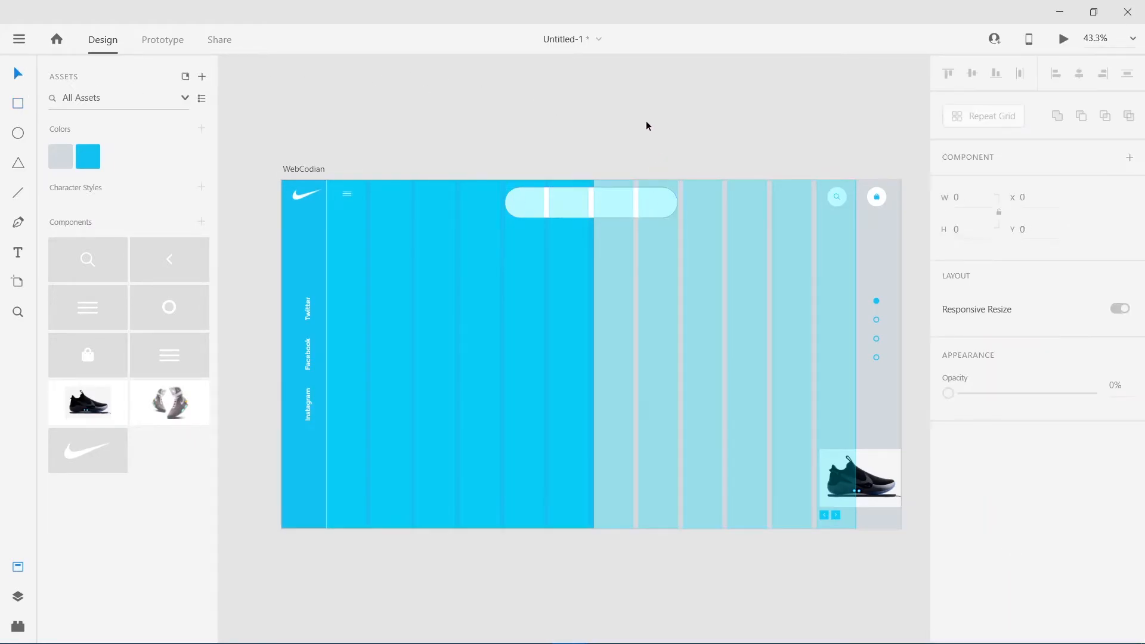
- Hide the artboard's layout grid and remove the border from the white rounded bar
{"action": "left_click", "coordinate": [778, 288]}
{"action": "scroll", "coordinate": [986, 556], "scroll_direction": "down", "scroll_amount": 3}
{"action": "left_click", "coordinate": [948, 412]}
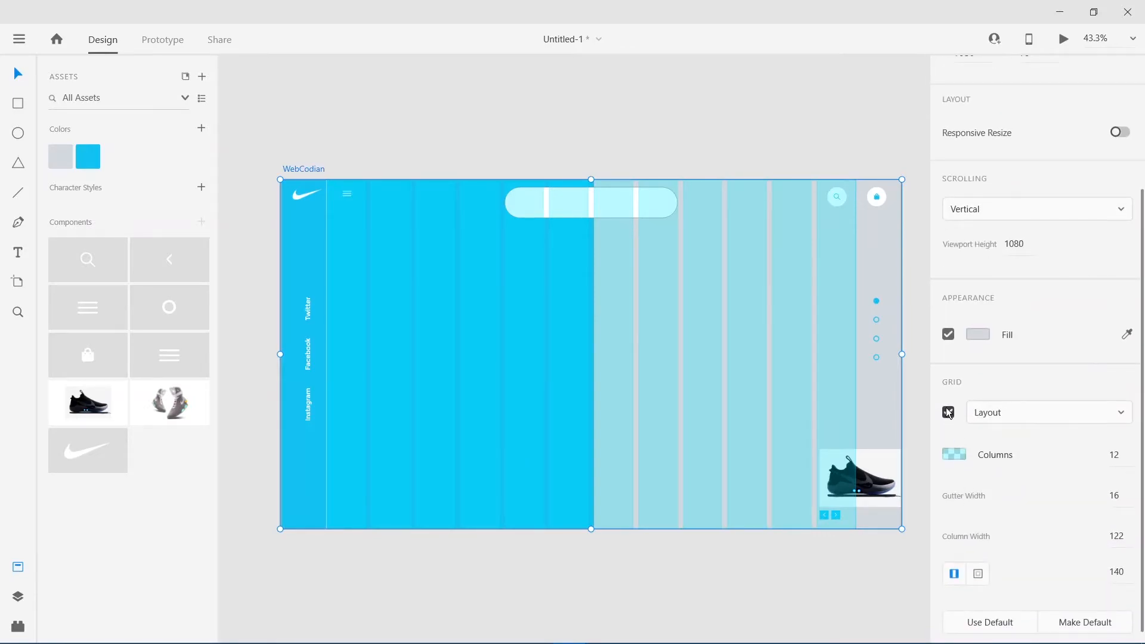
{"action": "left_click", "coordinate": [613, 217]}
{"action": "key", "text": "Escape"}
- Add the text "Men" inside the white bar at X 745, Y 54 and fill it with the saved blue colour
{"action": "scroll", "coordinate": [615, 212], "scroll_direction": "up", "scroll_amount": 5}
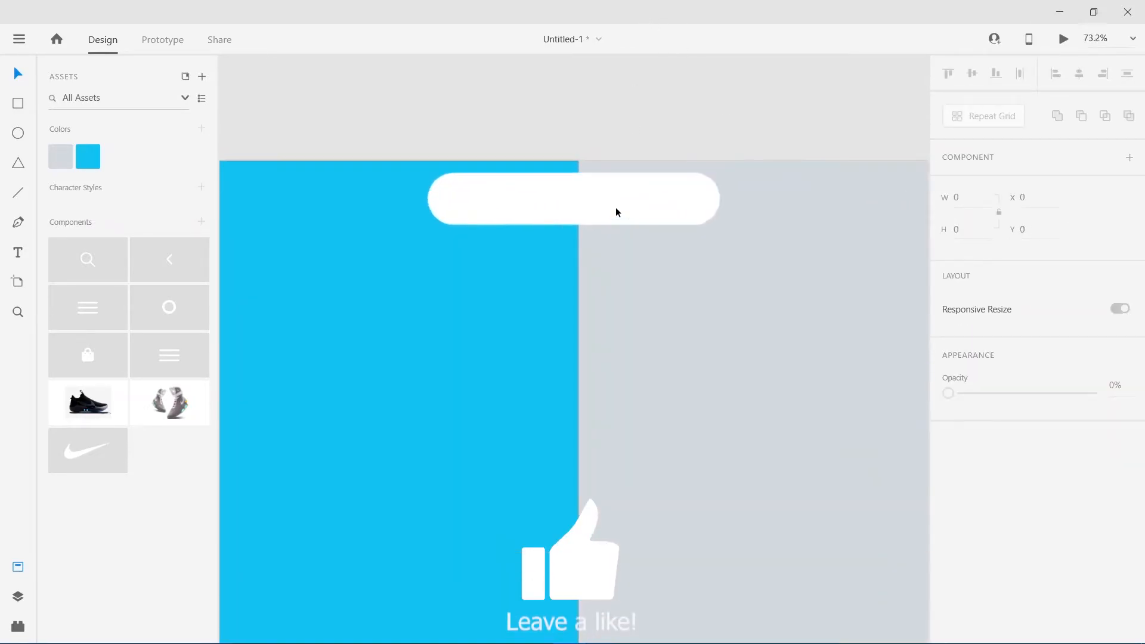
{"action": "key", "text": "t"}
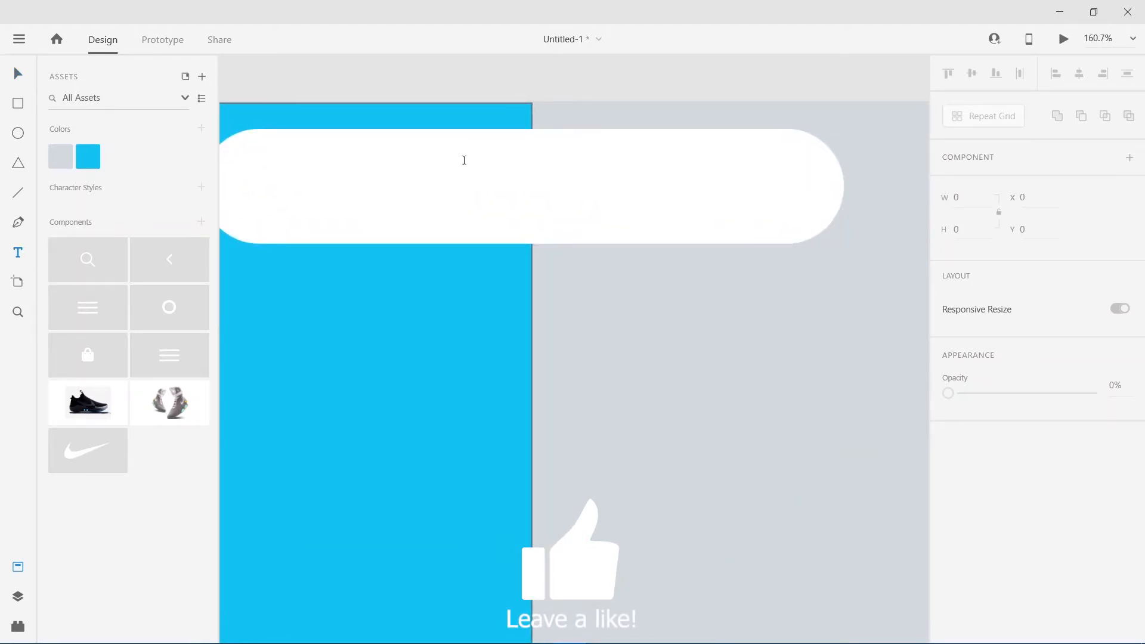
{"action": "left_click", "coordinate": [265, 189]}
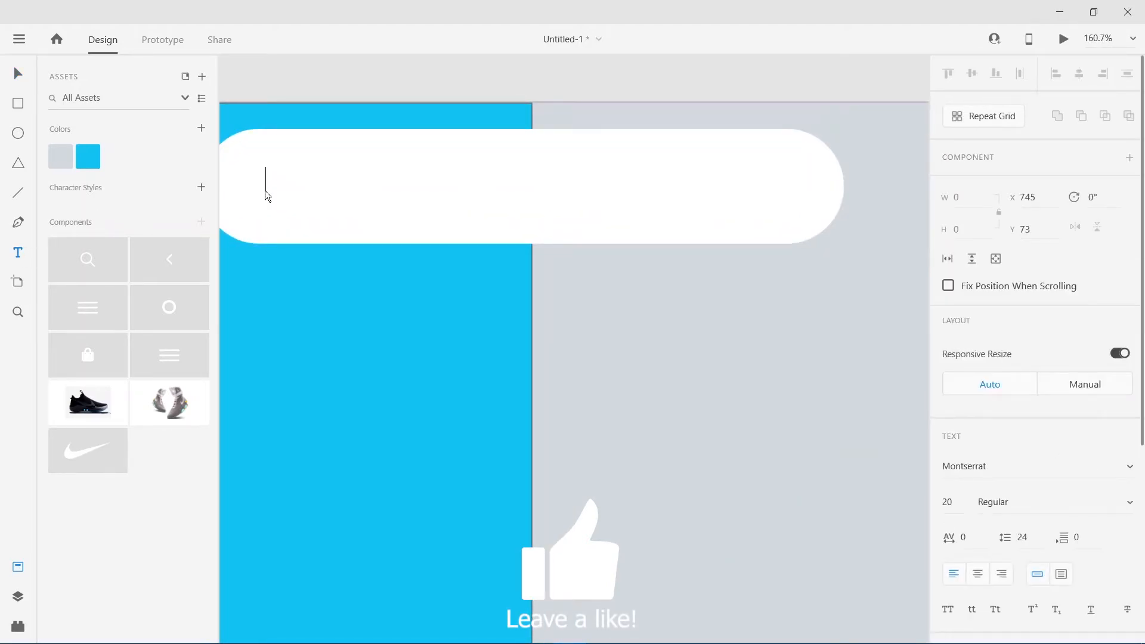
{"action": "type", "text": "Nike"}
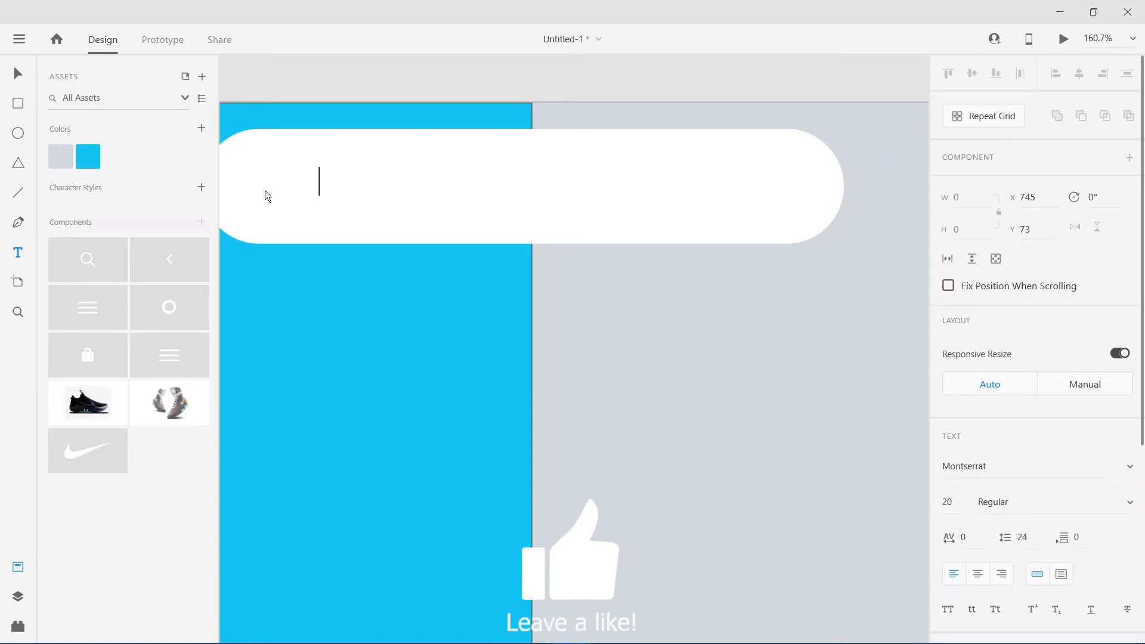
{"action": "key", "text": "Escape"}
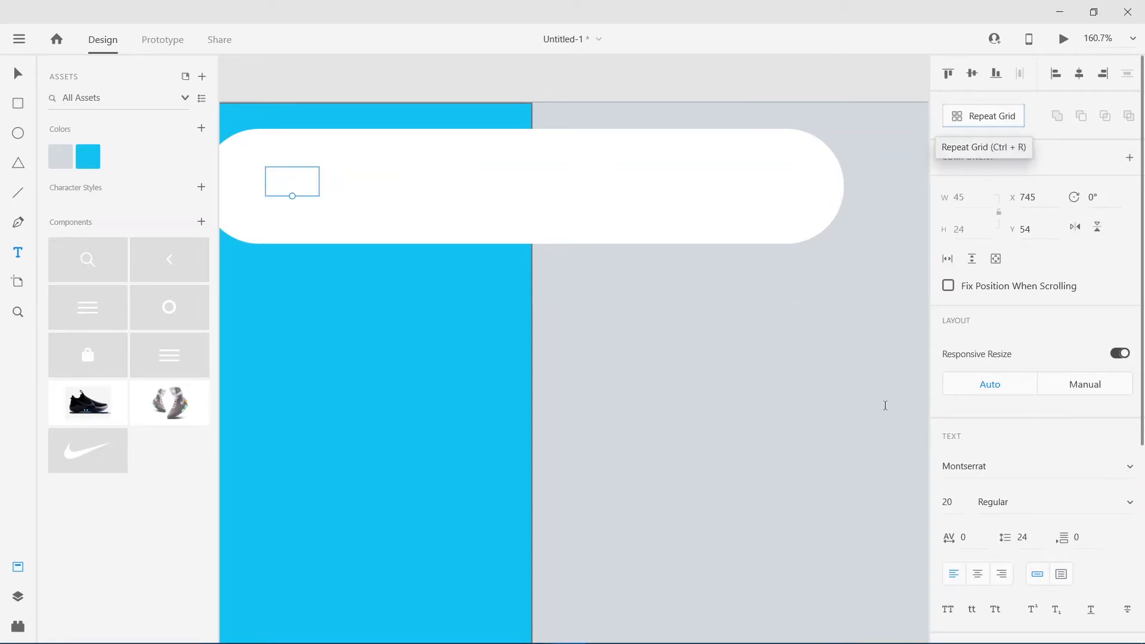
{"action": "scroll", "coordinate": [961, 459], "scroll_direction": "down", "scroll_amount": 5}
{"action": "left_click", "coordinate": [977, 474]}
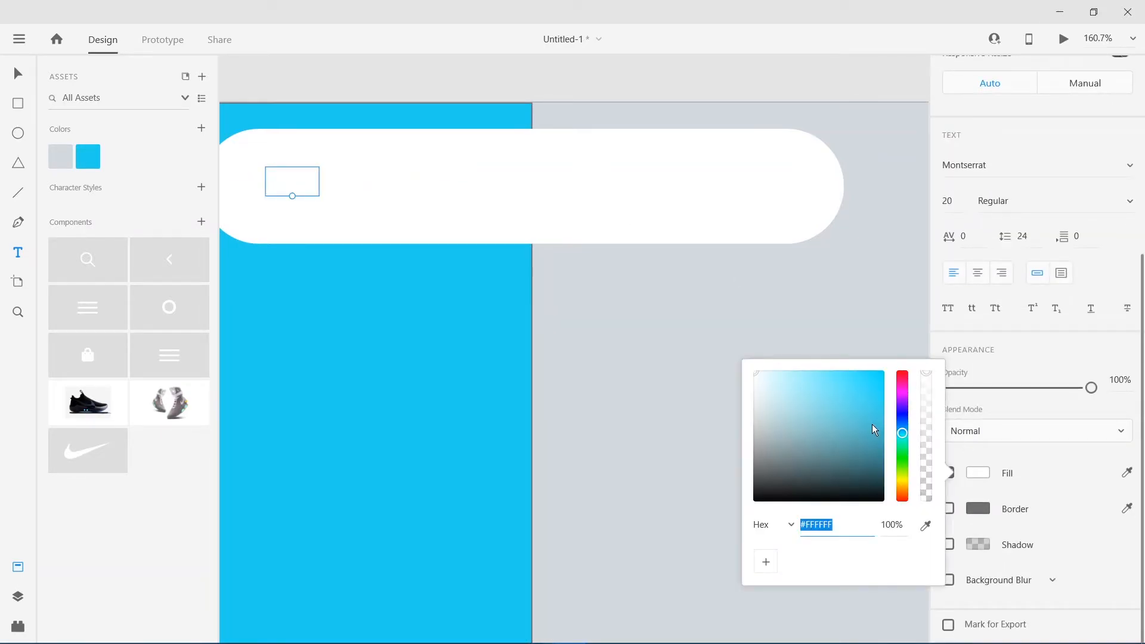
{"action": "left_click", "coordinate": [96, 154]}
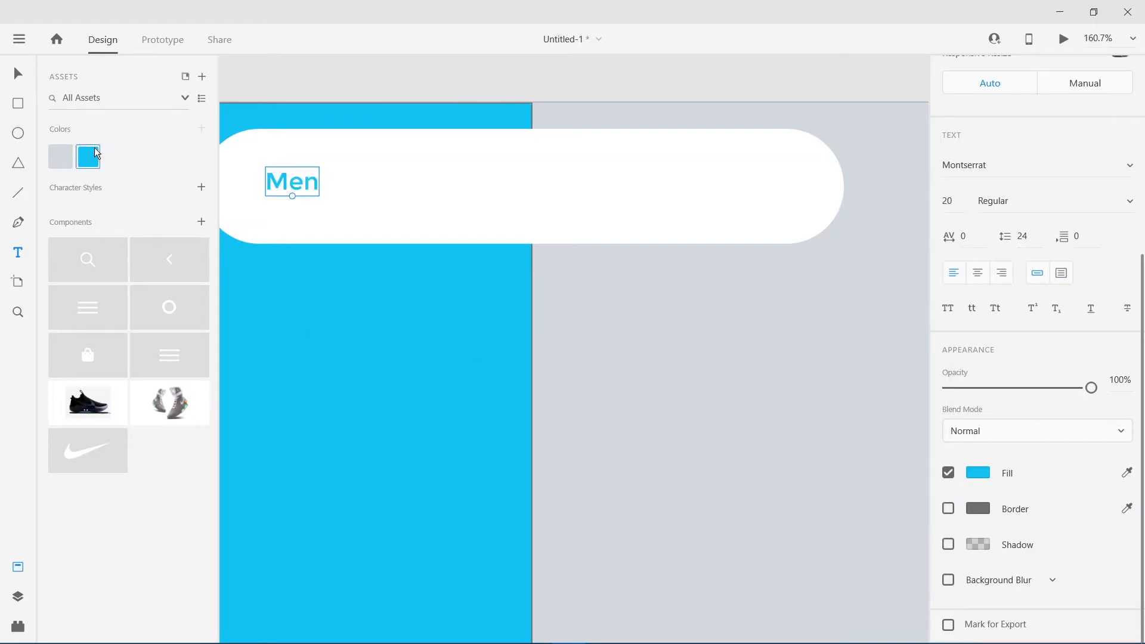
{"action": "left_click", "coordinate": [312, 75]}
- Add the text "Women" at X 837, Y 51 and the text "Kids" at X 1041, Y 47 inside the white bar
{"action": "left_click", "coordinate": [376, 181]}
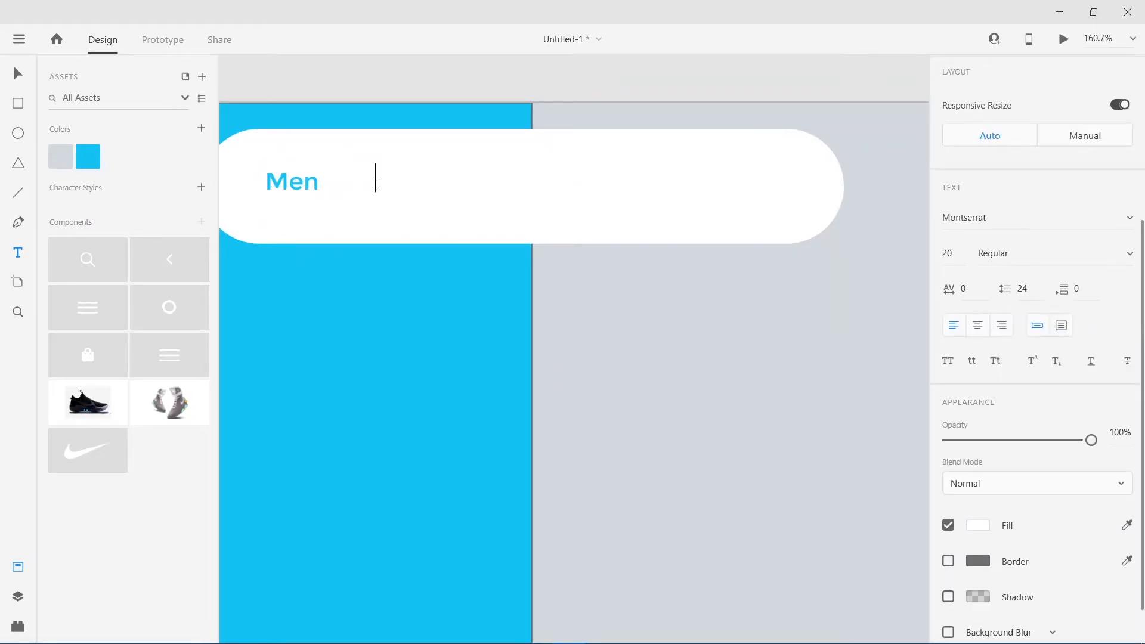
{"action": "left_click_drag", "start_coordinate": [376, 185], "coordinate": [471, 192]}
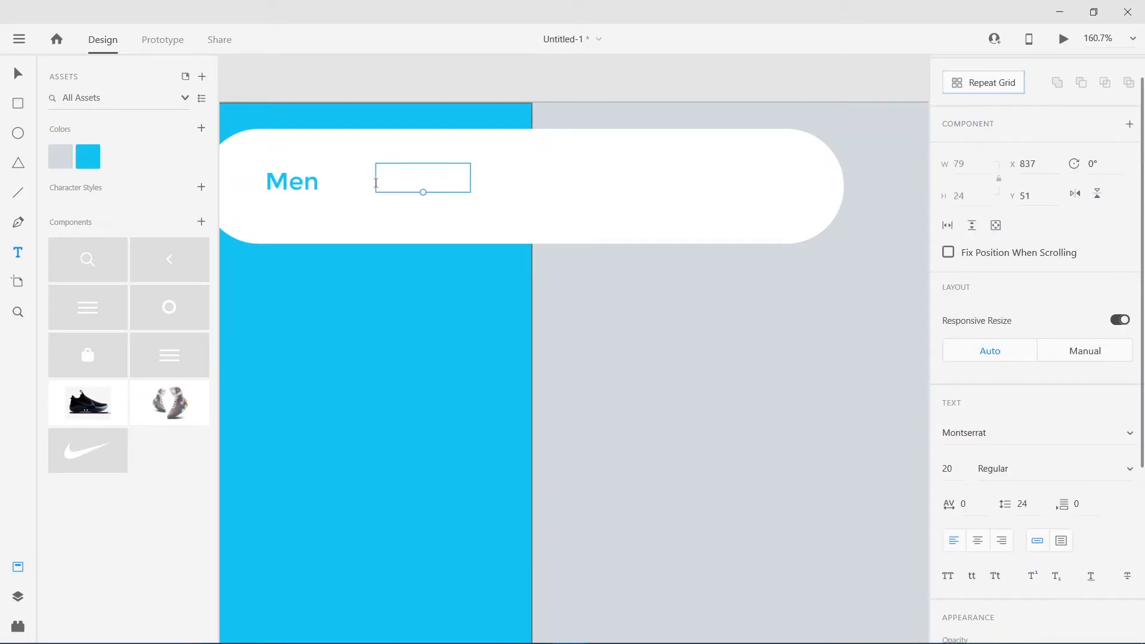
{"action": "left_click", "coordinate": [620, 180]}
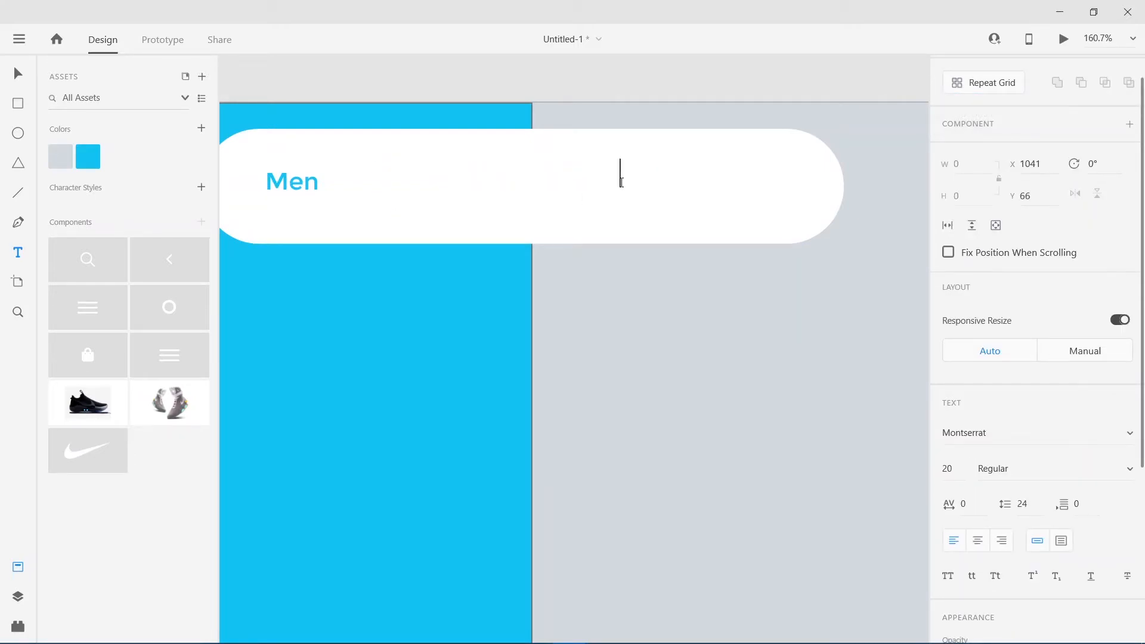
{"action": "type", "text": "ds"}
{"action": "key", "text": "Escape"}
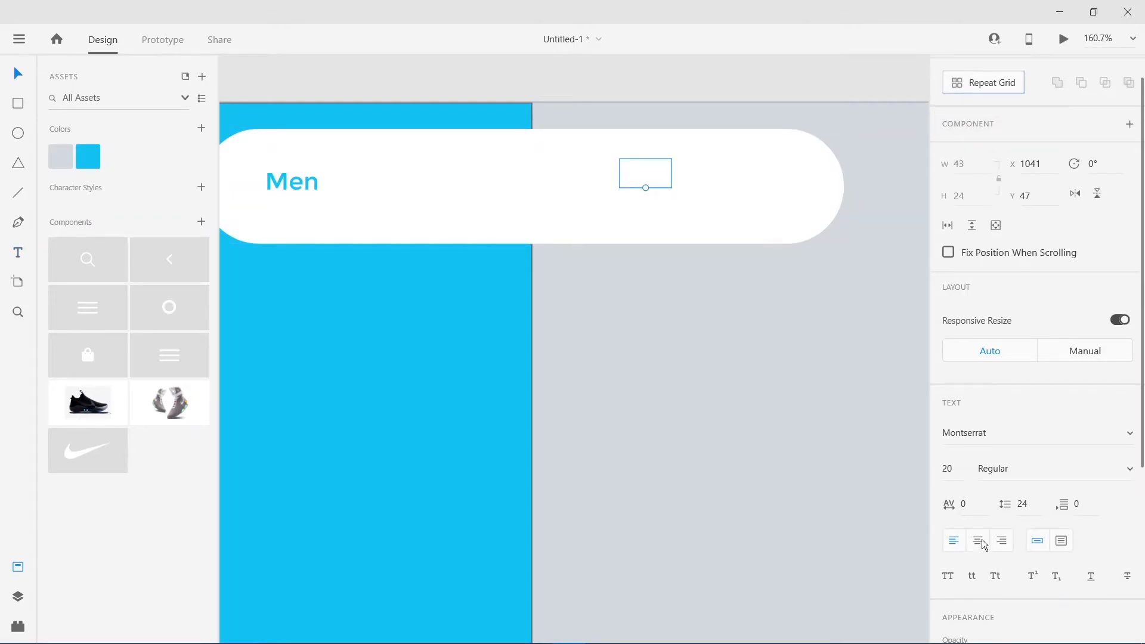
- Fill the Kids and Women labels with the saved blue colour
{"action": "scroll", "coordinate": [981, 537], "scroll_direction": "down", "scroll_amount": 5}
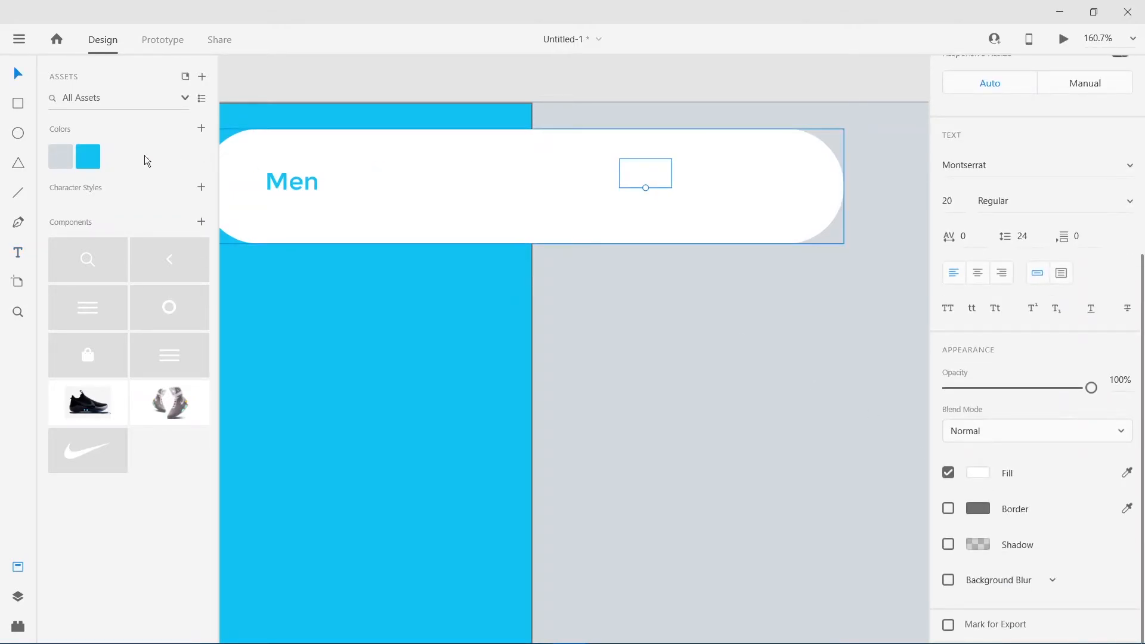
{"action": "left_click", "coordinate": [92, 159]}
{"action": "left_click", "coordinate": [404, 181]}
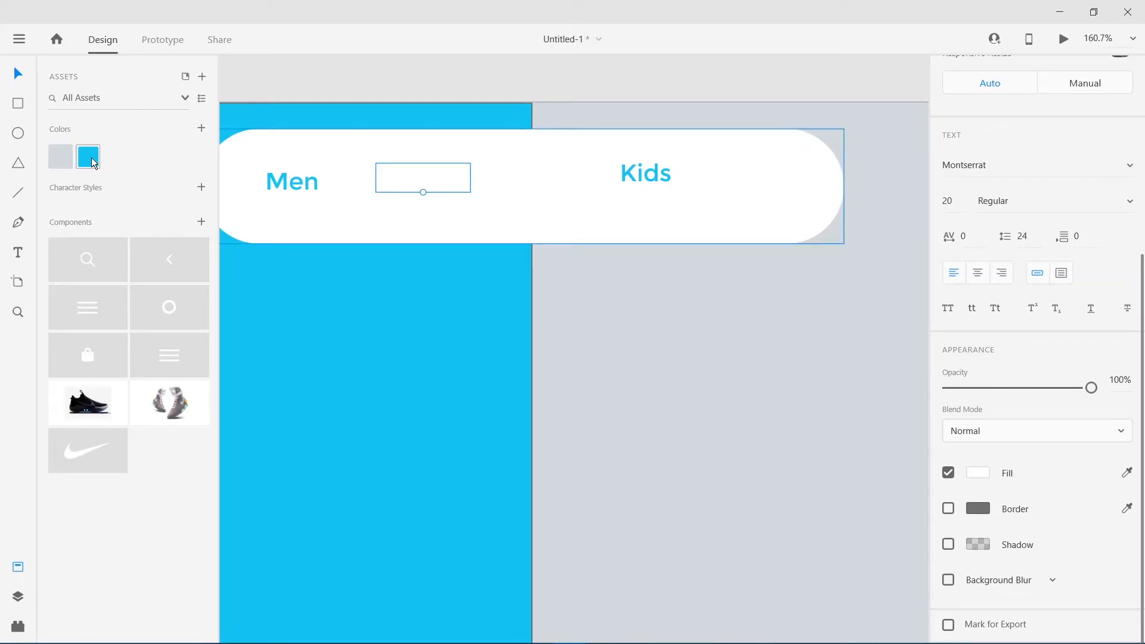
{"action": "left_click", "coordinate": [91, 159]}
{"action": "left_click", "coordinate": [355, 94]}
- Align the Men, Women and Kids labels to the vertical middle of the white bar
{"action": "left_click", "coordinate": [425, 181]}
{"action": "left_click", "coordinate": [308, 184], "text": "shift"}
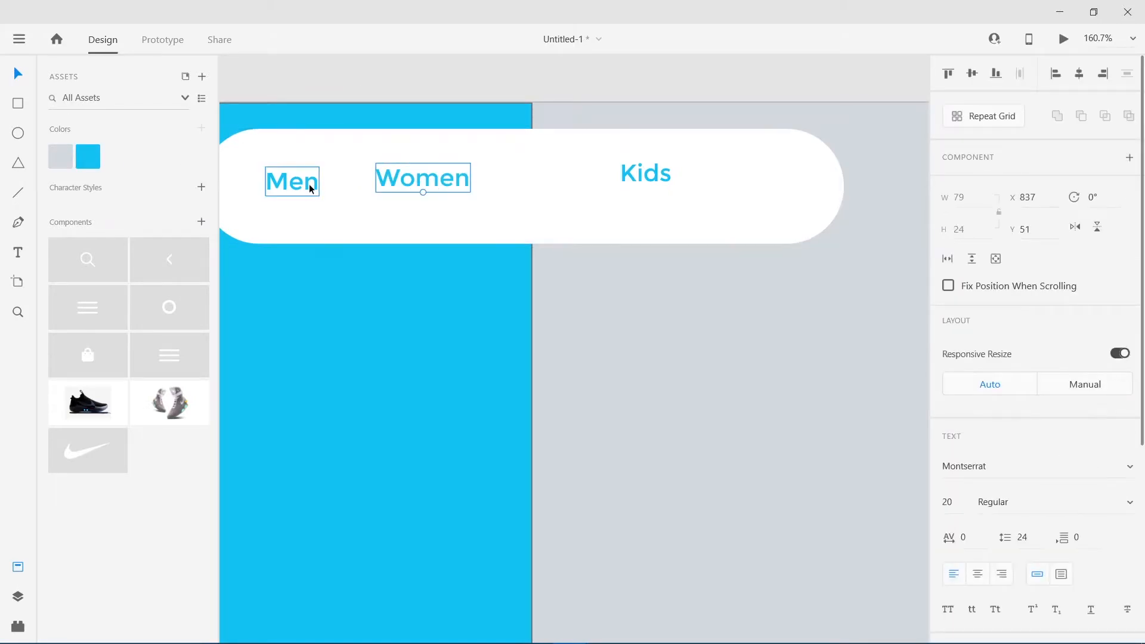
{"action": "left_click", "coordinate": [624, 191], "text": "shift"}
{"action": "left_click", "coordinate": [546, 221], "text": "shift"}
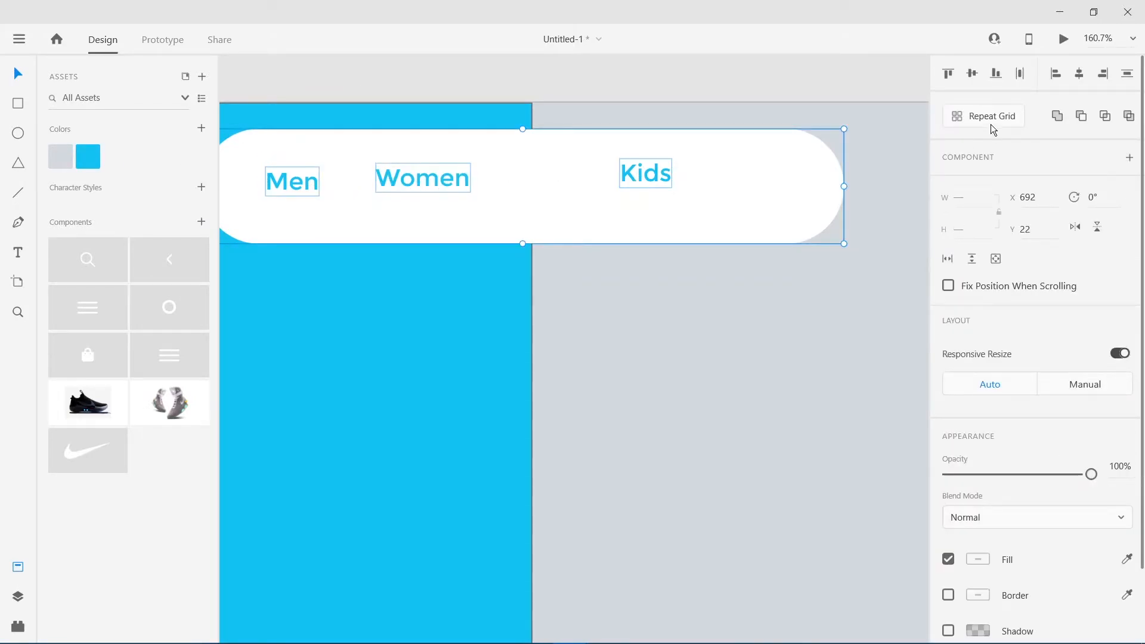
{"action": "left_click", "coordinate": [978, 75]}
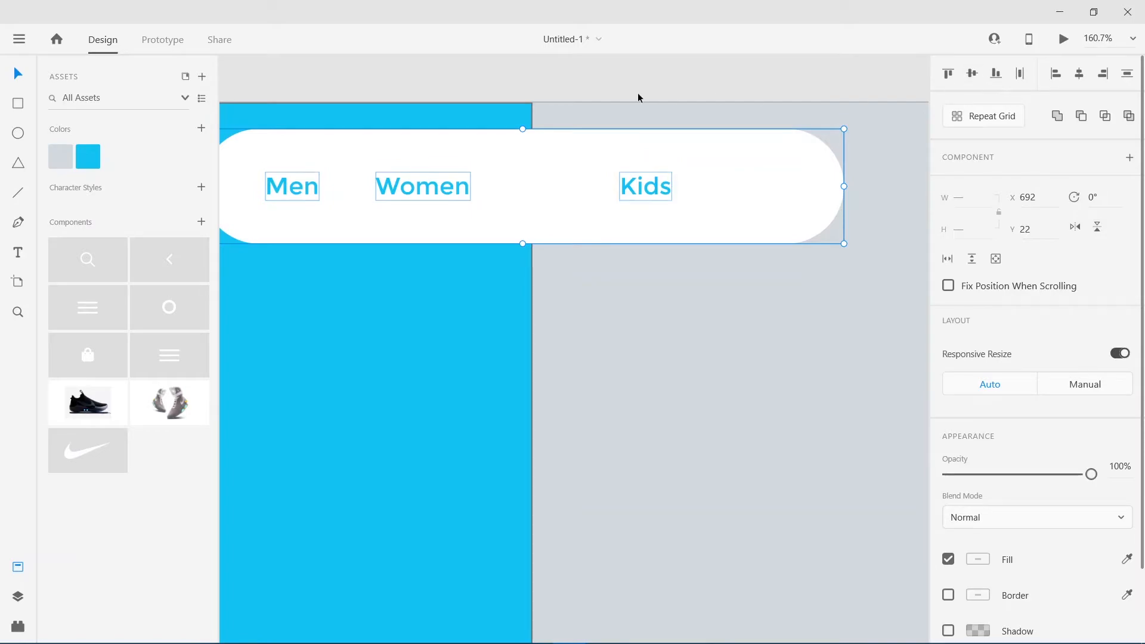
- Distribute the Men, Women and Kids labels evenly in the horizontal direction and widen their spacing across the white bar
{"action": "left_click", "coordinate": [1020, 74]}
{"action": "key", "text": "ctrl+z"}
{"action": "left_click", "coordinate": [290, 185]}
{"action": "left_click", "coordinate": [412, 188], "text": "shift"}
{"action": "left_click", "coordinate": [638, 194], "text": "shift"}
{"action": "key", "text": "ctrl+shift+h"}
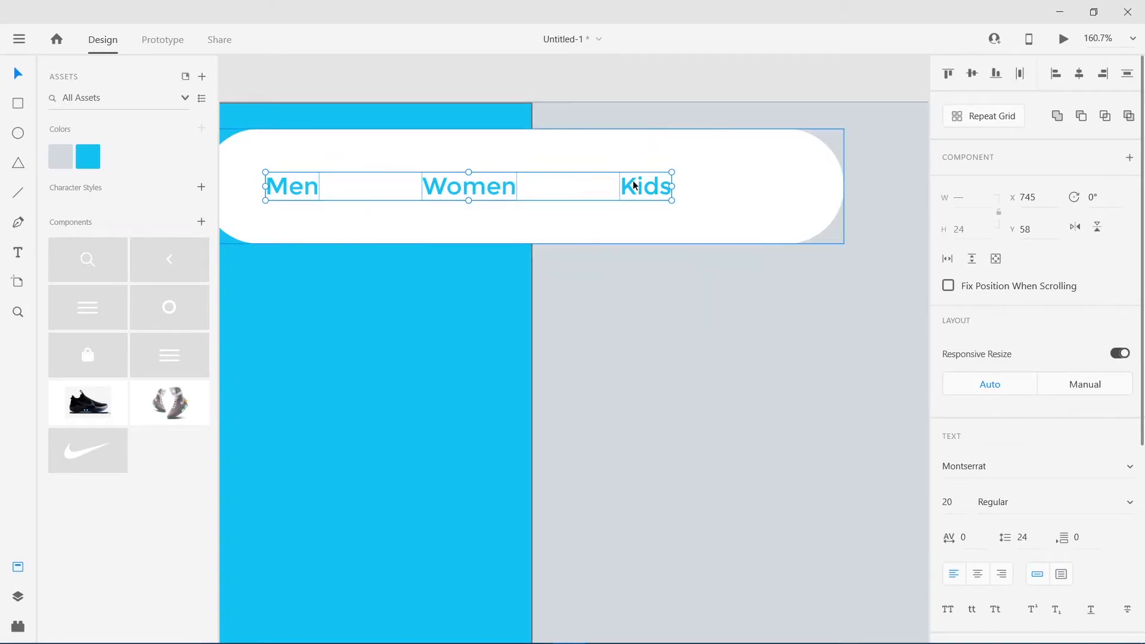
{"action": "left_click_drag", "start_coordinate": [671, 187], "coordinate": [778, 187]}
- Set the font weight of the Men, Women and Kids labels to Bold
{"action": "scroll", "coordinate": [1014, 358], "scroll_direction": "down", "scroll_amount": 5}
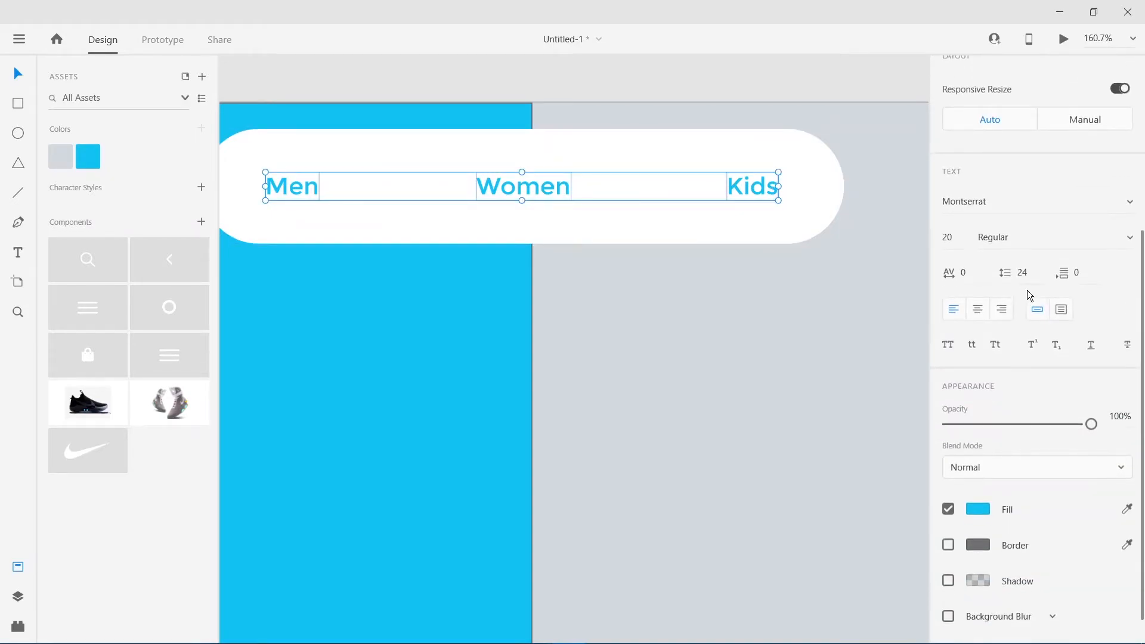
{"action": "left_click", "coordinate": [1124, 237]}
{"action": "left_click", "coordinate": [1040, 296]}
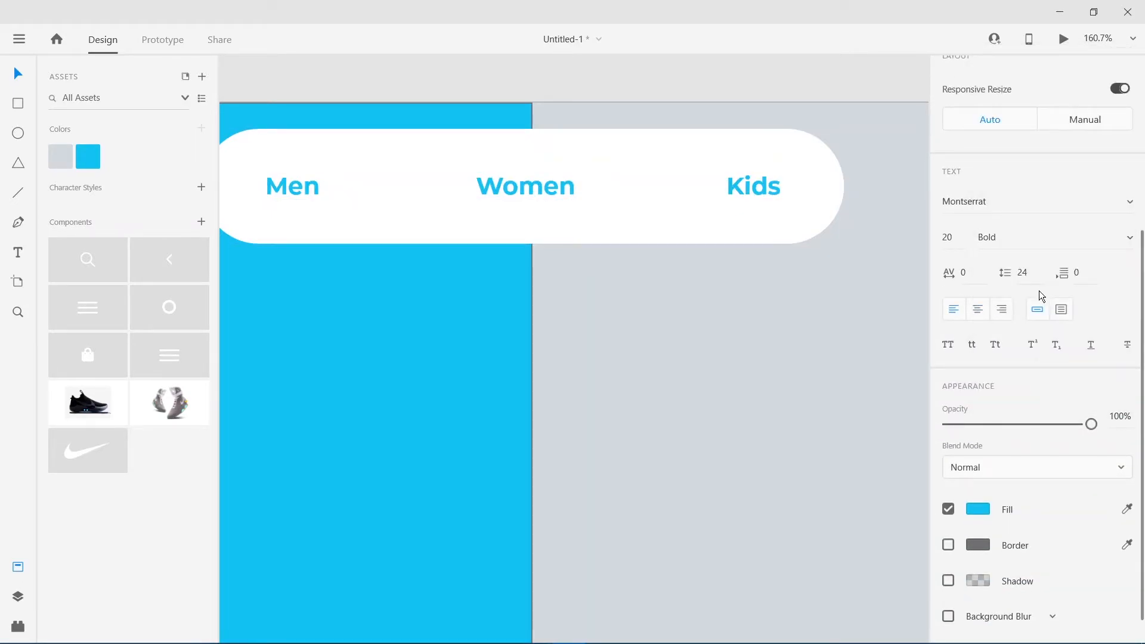
- Add a text label reading "Size:" in the blue panel's lower-left area, beside the vertical line
{"action": "left_click", "coordinate": [597, 80]}
{"action": "key", "text": "ctrl+0"}
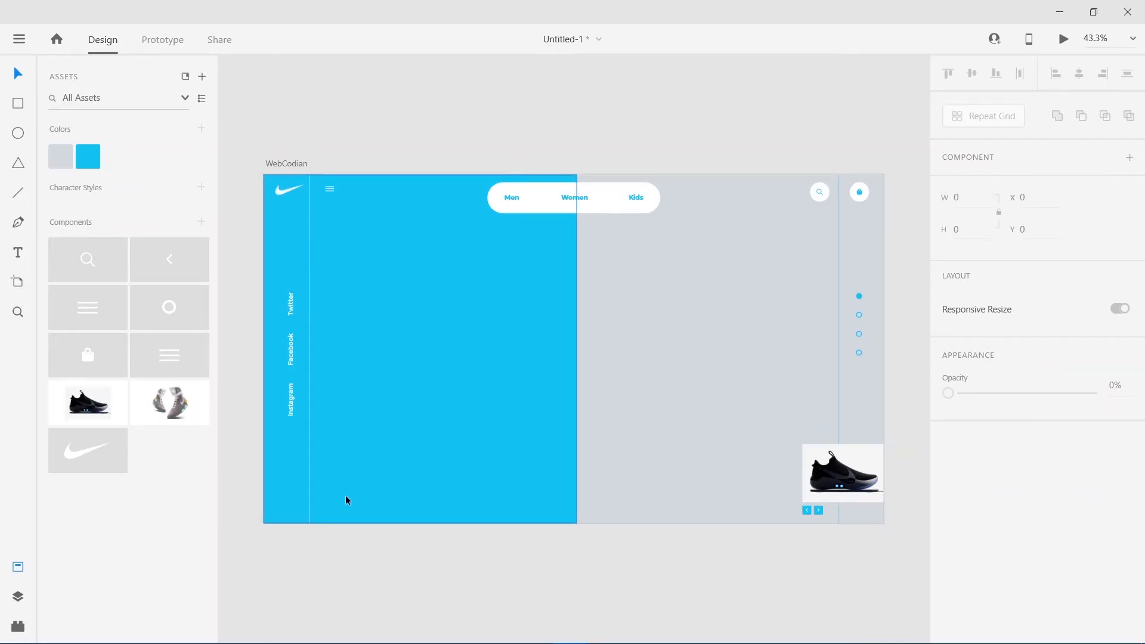
{"action": "scroll", "coordinate": [346, 499], "scroll_direction": "up", "scroll_amount": 5}
{"action": "left_click_drag", "start_coordinate": [345, 500], "coordinate": [379, 412]}
{"action": "key", "text": "t"}
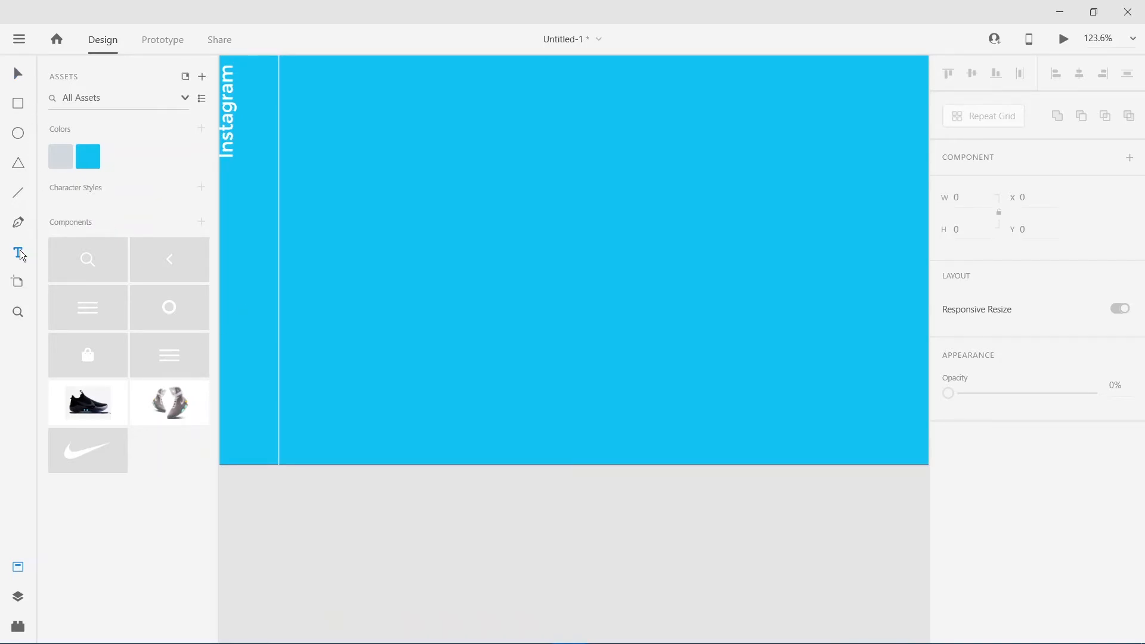
{"action": "left_click", "coordinate": [311, 428]}
{"action": "type", "text": "Size:"}
{"action": "key", "text": "Escape"}
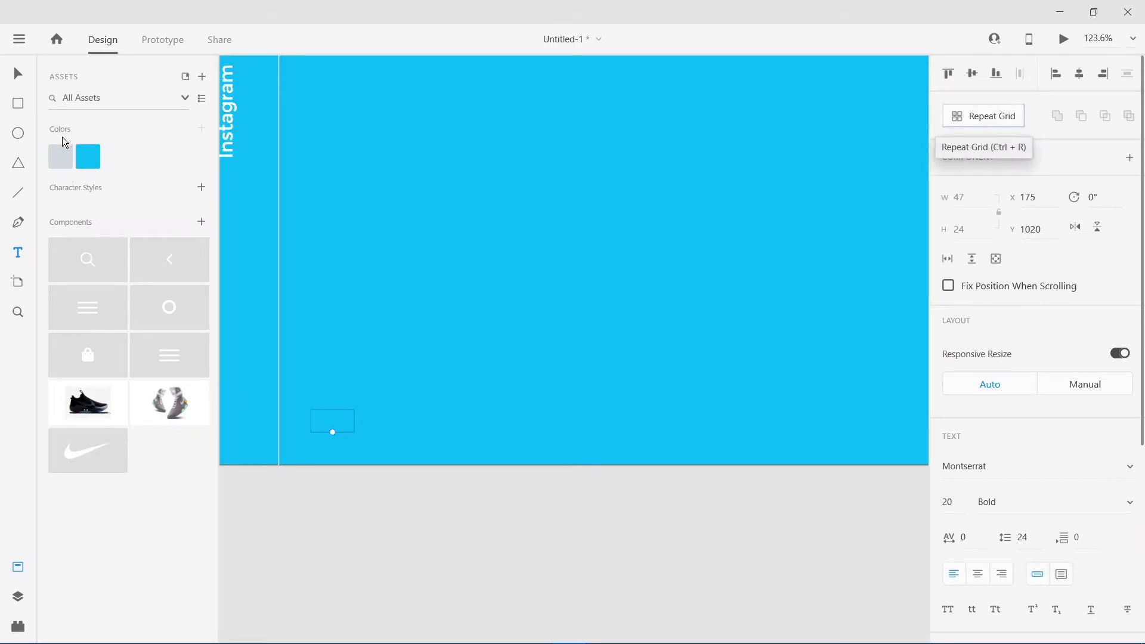
- Fill the Size: label with white
{"action": "scroll", "coordinate": [1017, 521], "scroll_direction": "down", "scroll_amount": 5}
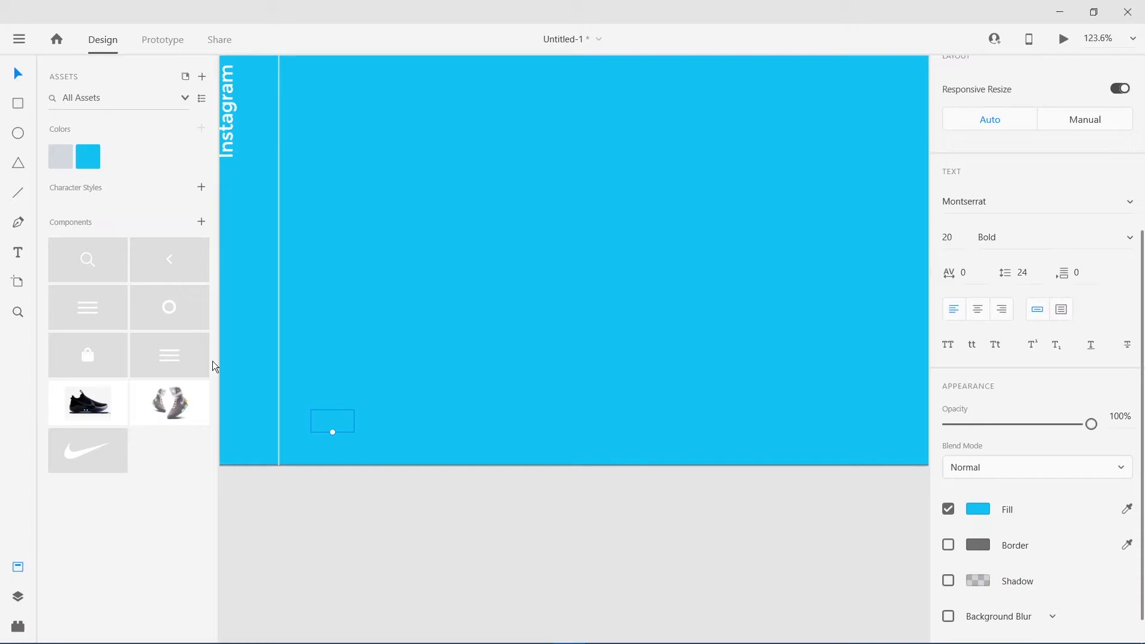
{"action": "left_click", "coordinate": [60, 157]}
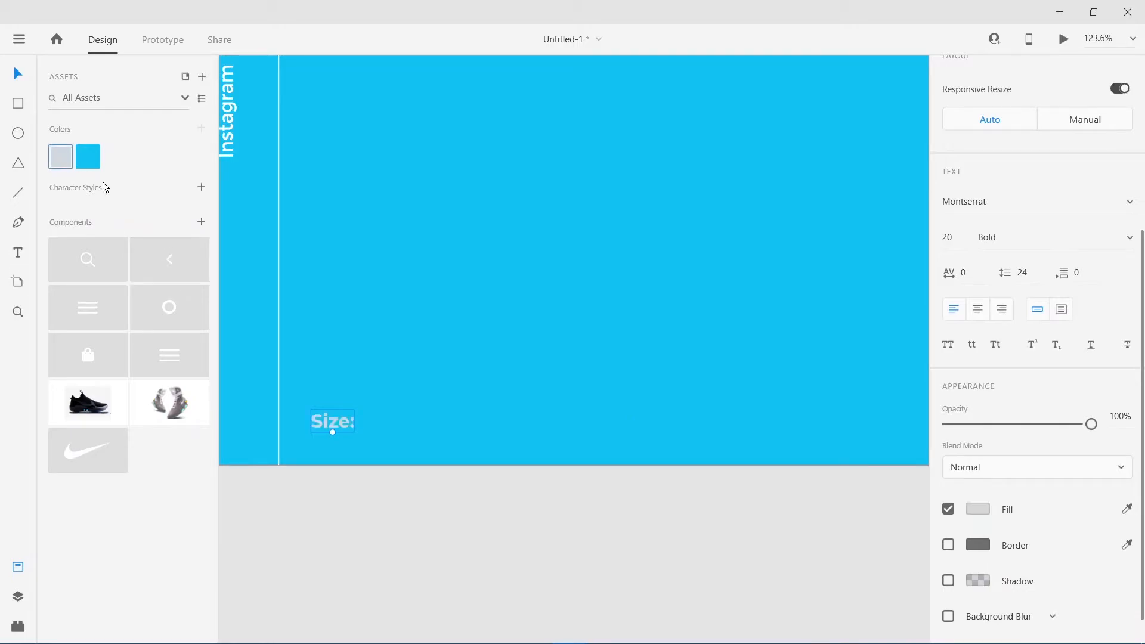
{"action": "left_click", "coordinate": [983, 510]}
{"action": "left_click_drag", "start_coordinate": [781, 431], "coordinate": [640, 268]}
{"action": "left_click", "coordinate": [472, 555]}
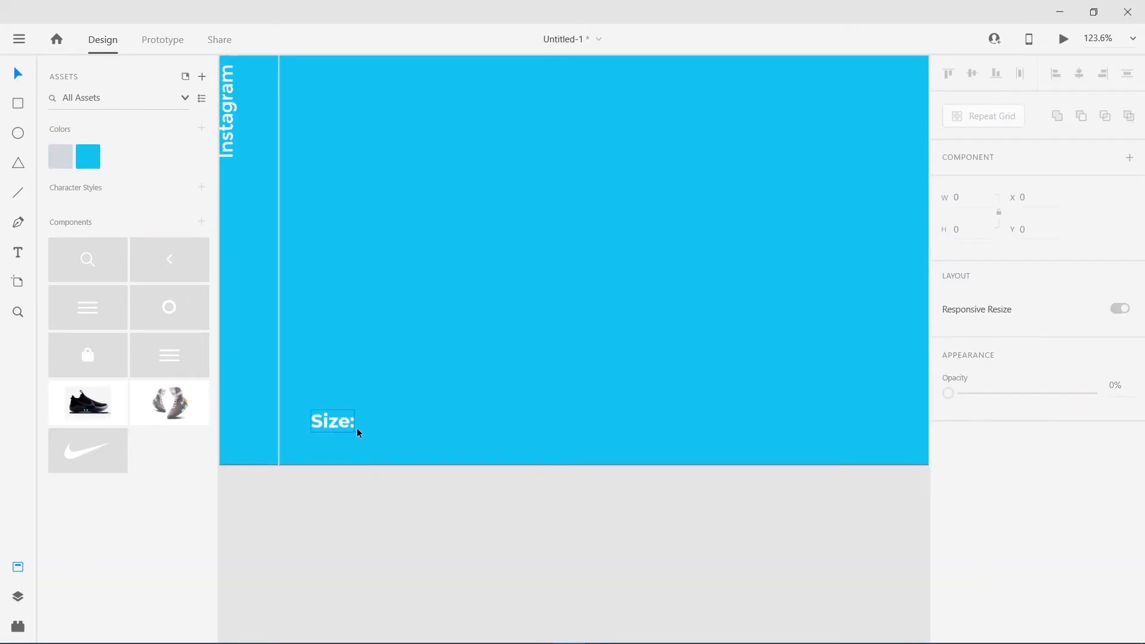
- Set the font weight of the Size: label to SemiBold
{"action": "left_click", "coordinate": [328, 423]}
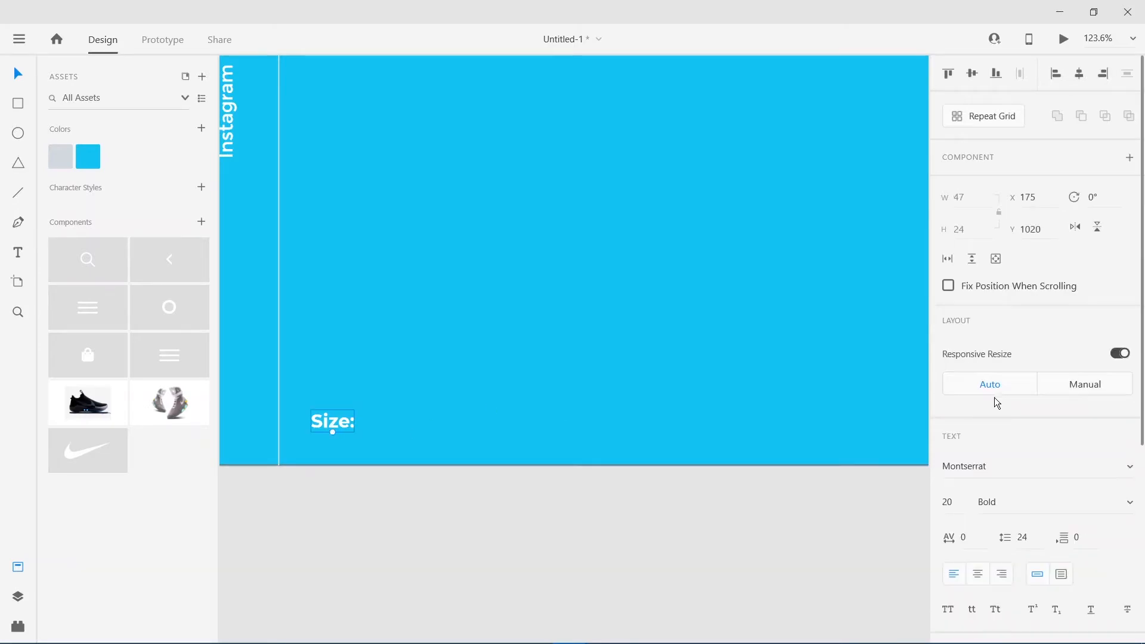
{"action": "scroll", "coordinate": [1056, 462], "scroll_direction": "down", "scroll_amount": 2}
{"action": "left_click", "coordinate": [1129, 416]}
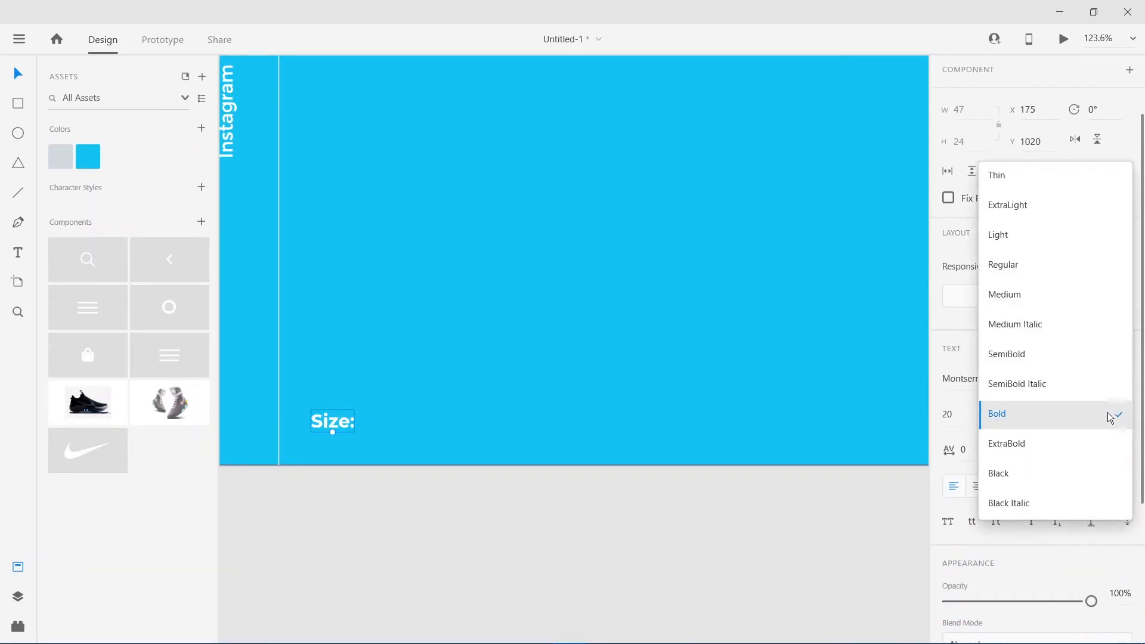
{"action": "left_click", "coordinate": [1019, 359]}
{"action": "left_click", "coordinate": [535, 507]}
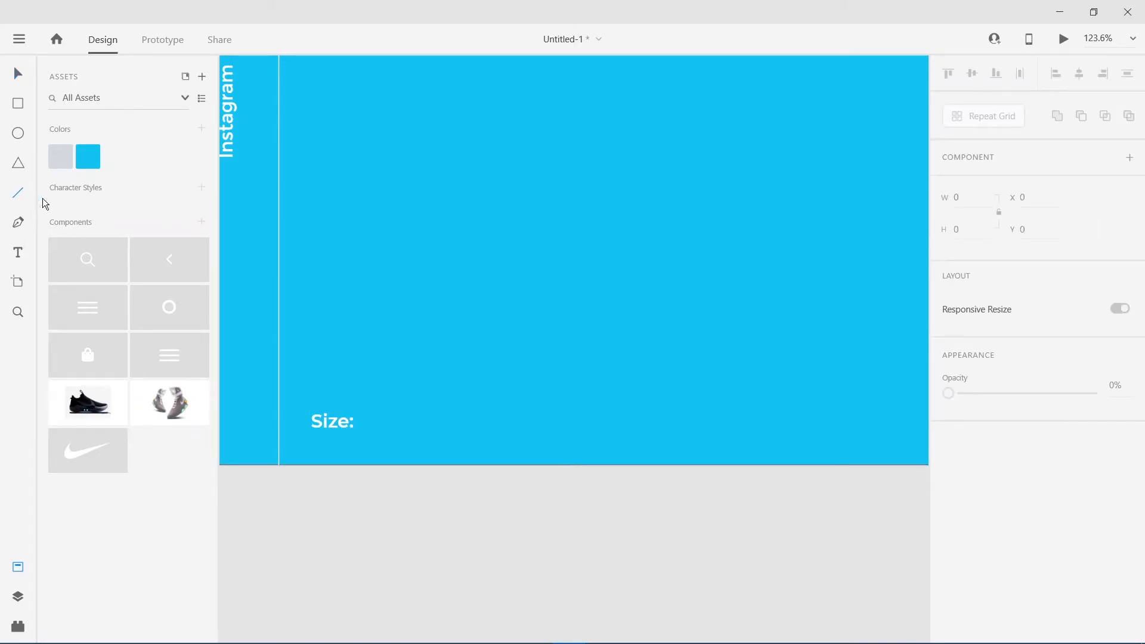
- Draw a horizontal line about 72 px long to the right of the Size: label
{"action": "left_click_drag", "start_coordinate": [365, 421], "coordinate": [431, 422]}
{"action": "left_click", "coordinate": [18, 77]}
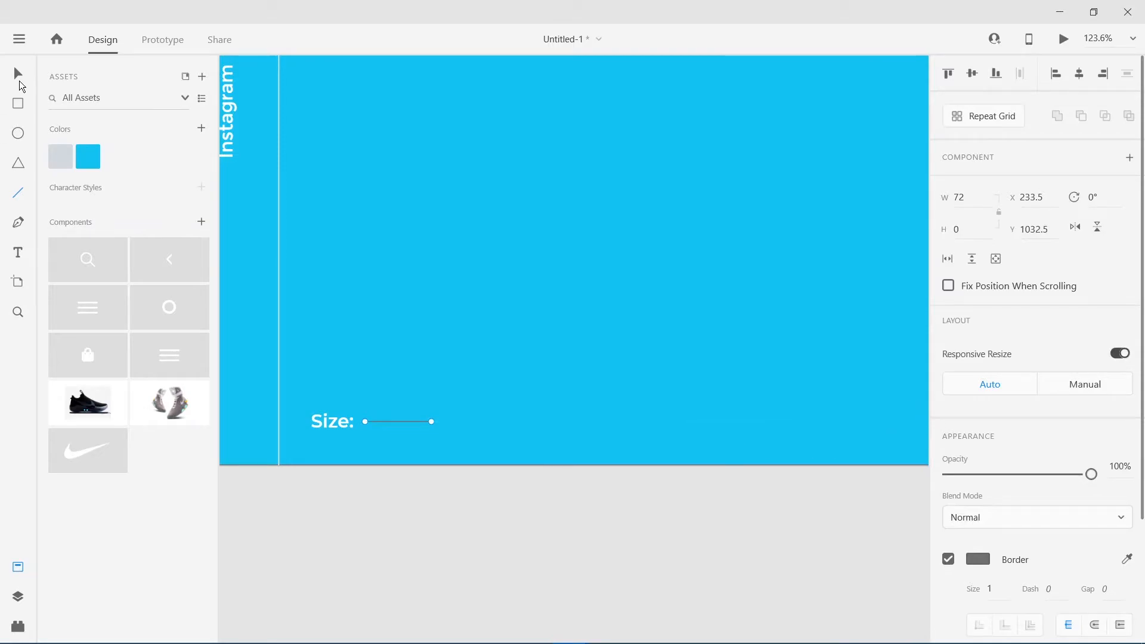
{"action": "left_click", "coordinate": [427, 513]}
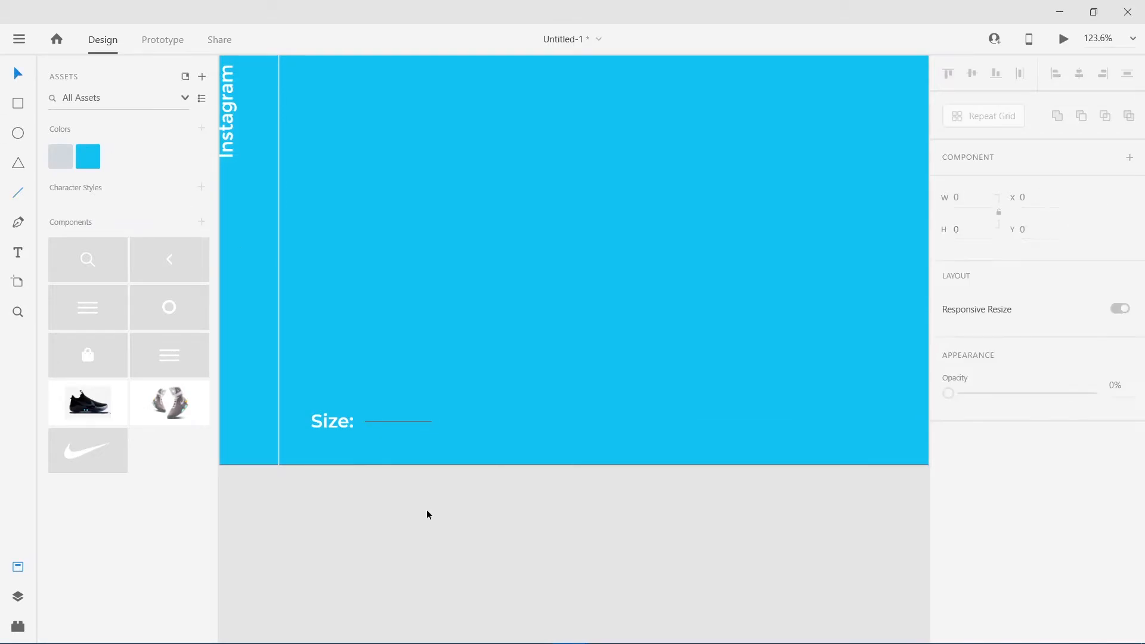
- Set the border colour of the short line beside the Size: label to white
{"action": "left_click", "coordinate": [416, 422]}
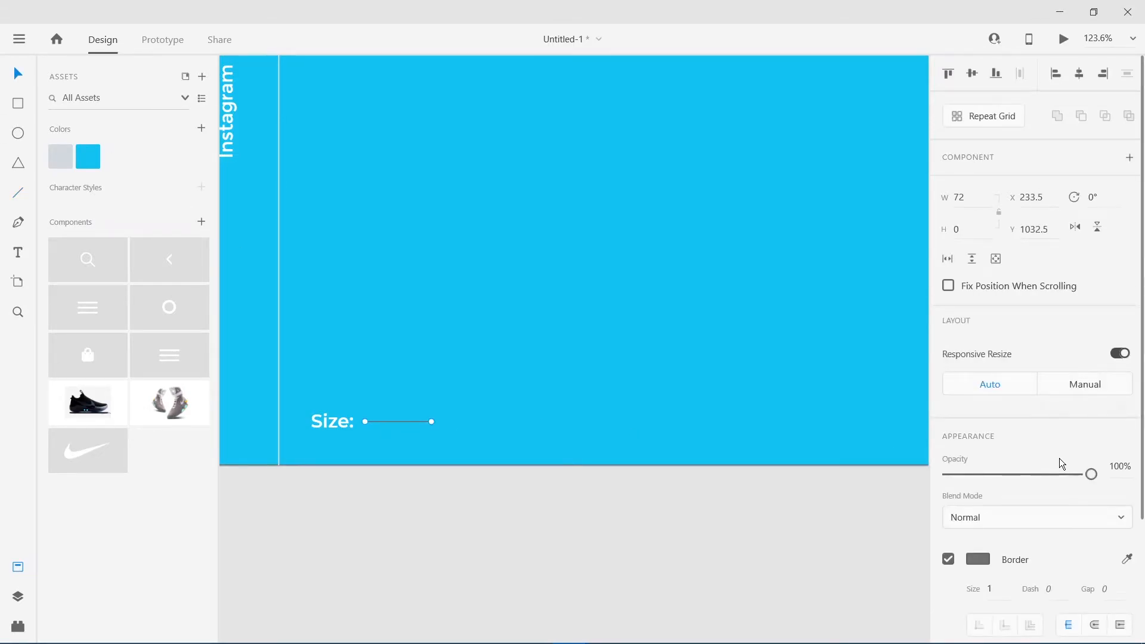
{"action": "scroll", "coordinate": [1061, 463], "scroll_direction": "down", "scroll_amount": 3}
{"action": "left_click", "coordinate": [978, 400]}
{"action": "left_click", "coordinate": [547, 513]}
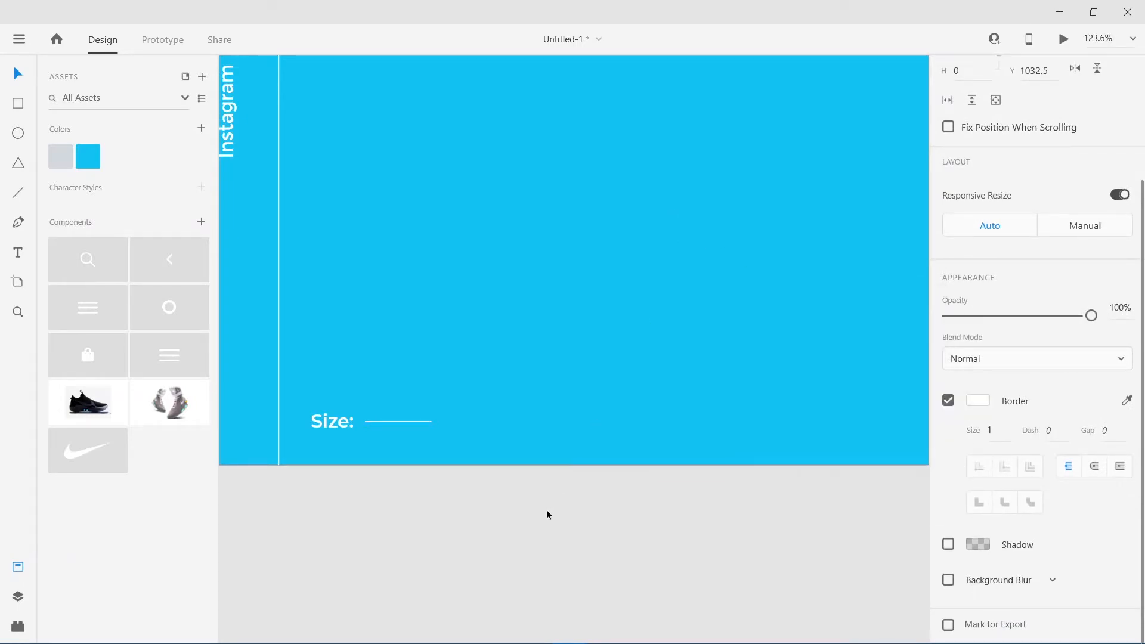
{"action": "left_click", "coordinate": [547, 513]}
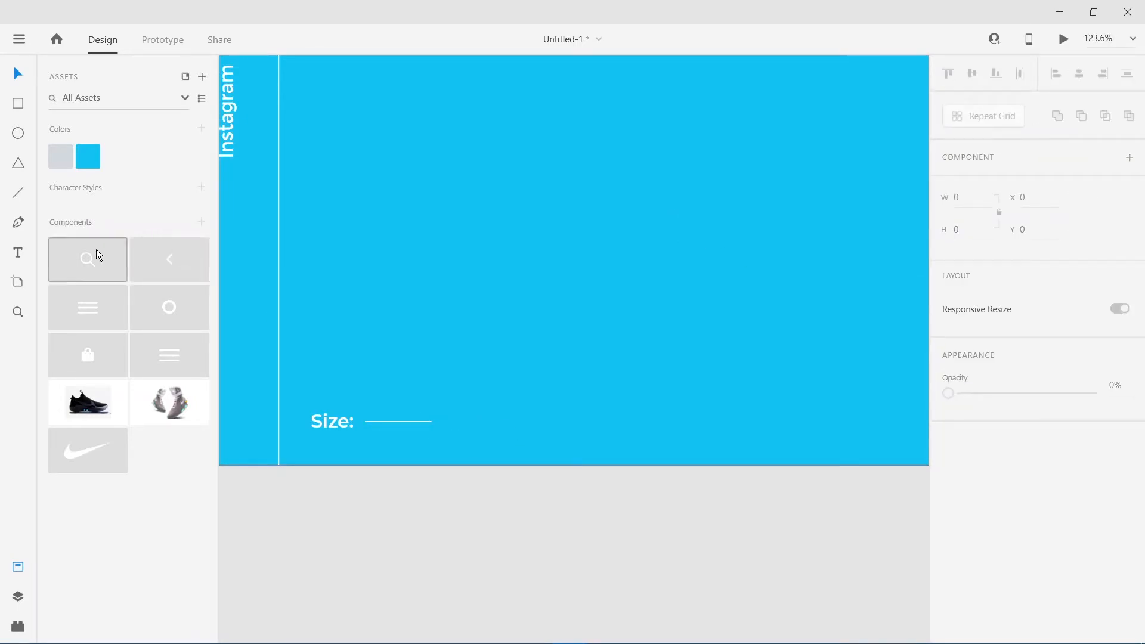
- Align the Size: label and its line to their vertical middle and shift the line closer, to X 231.5
{"action": "left_click", "coordinate": [19, 133]}
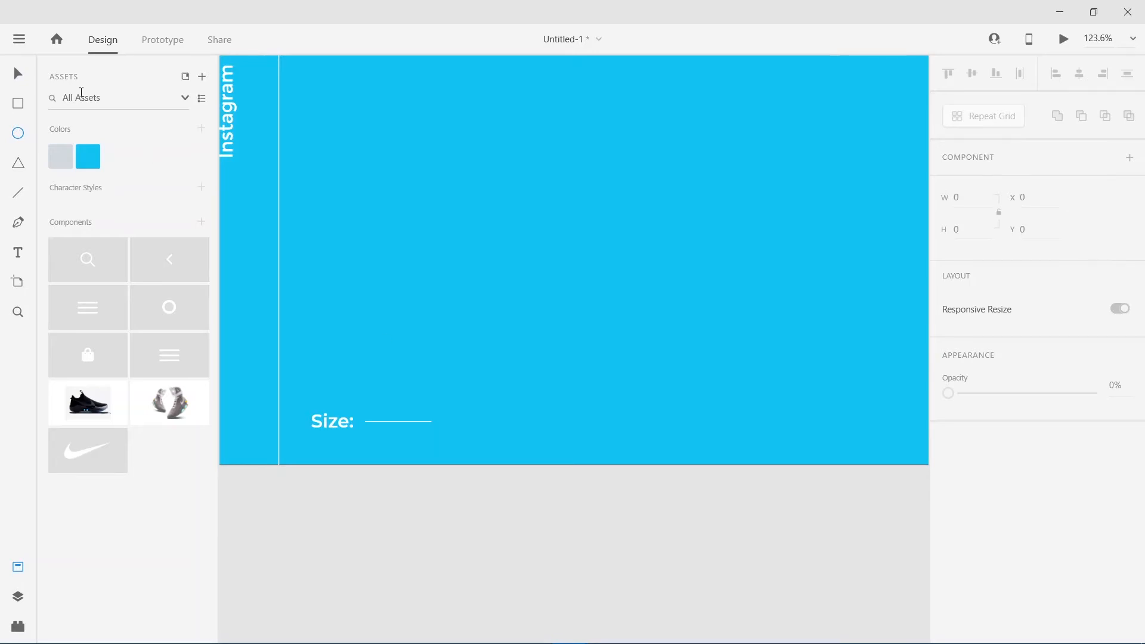
{"action": "left_click", "coordinate": [18, 74]}
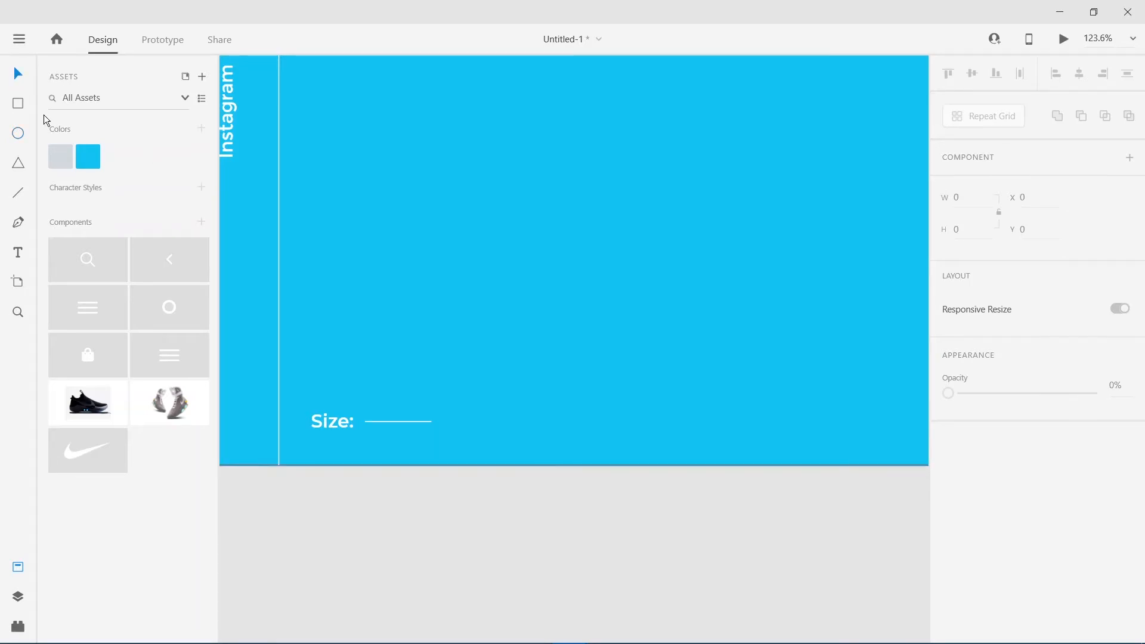
{"action": "left_click", "coordinate": [331, 429]}
{"action": "left_click", "coordinate": [409, 421], "text": "shift"}
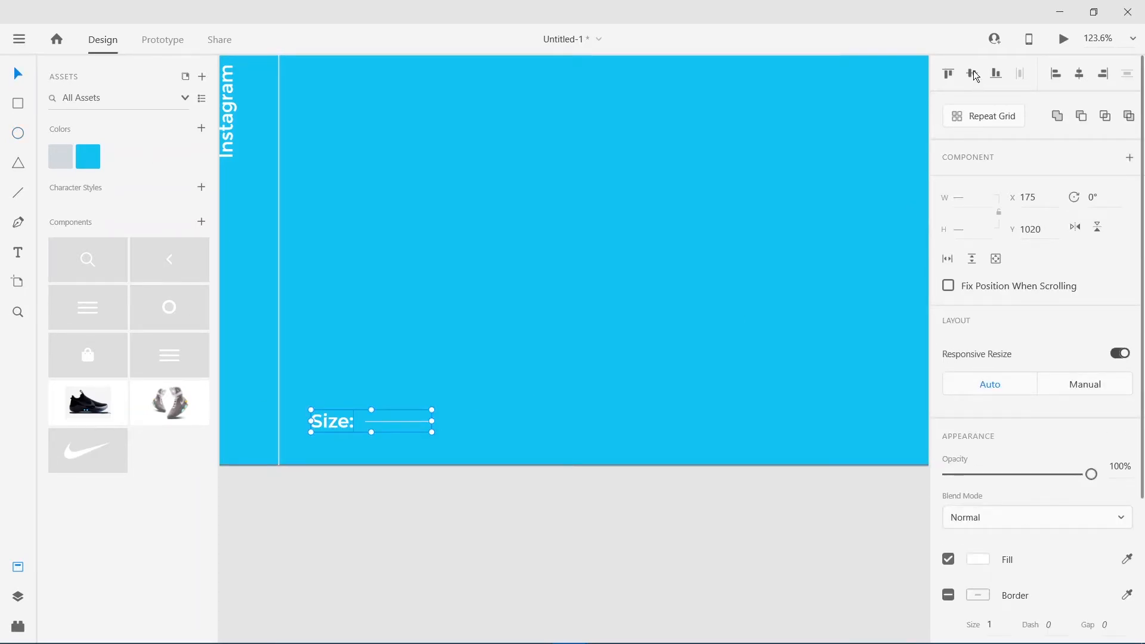
{"action": "left_click", "coordinate": [483, 519]}
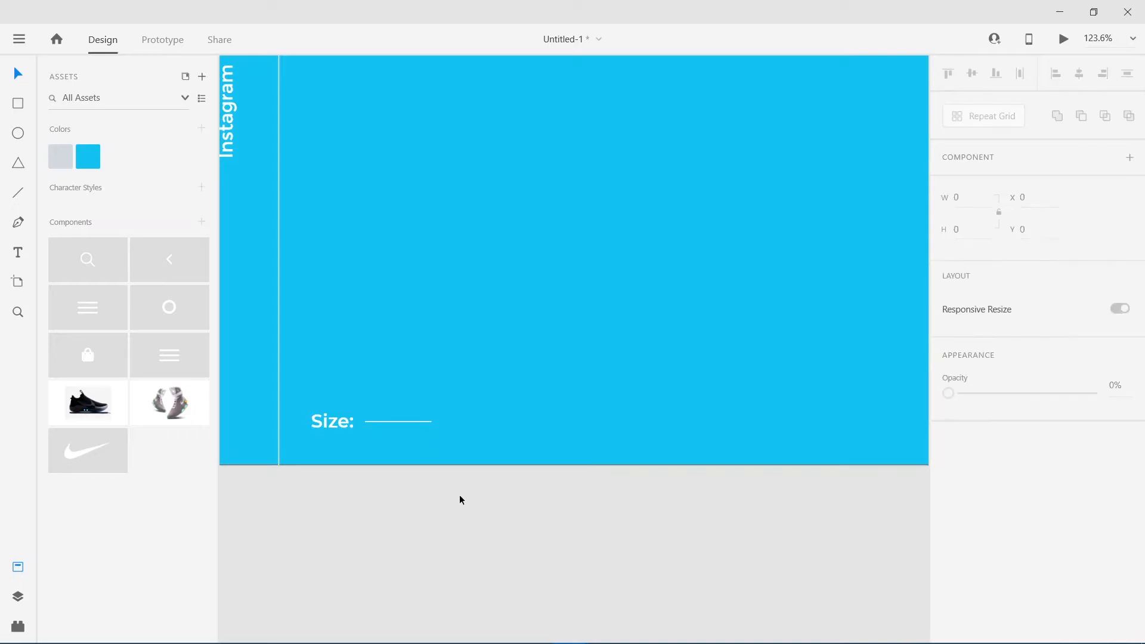
{"action": "left_click", "coordinate": [407, 421]}
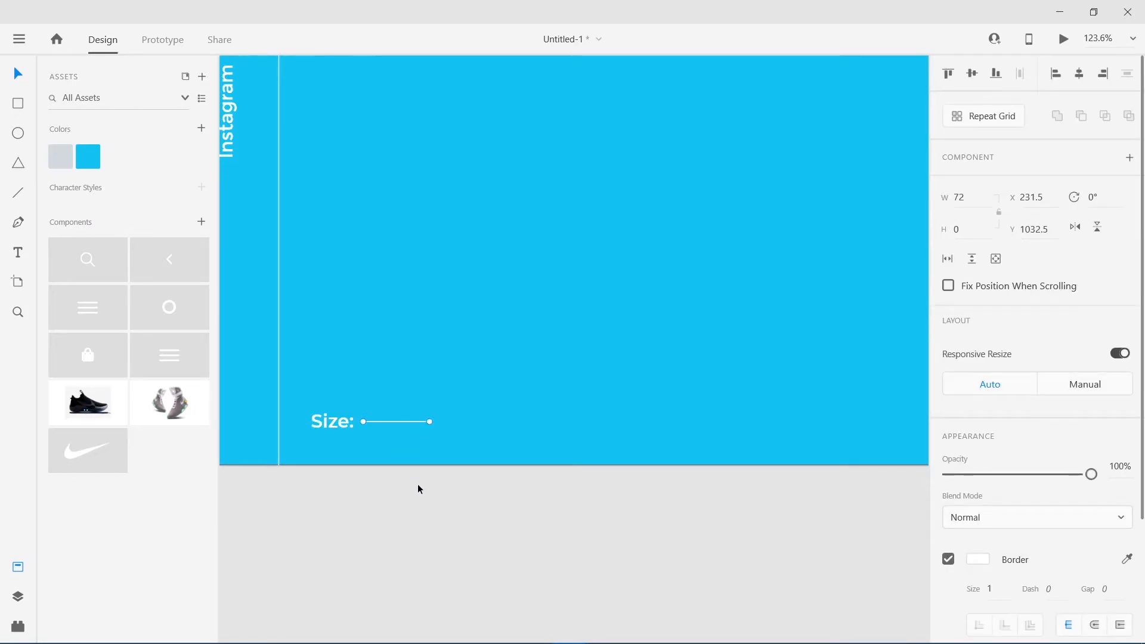
- Draw a circle about 48 px in diameter to the right of the short line and remove its border
{"action": "left_click", "coordinate": [418, 486]}
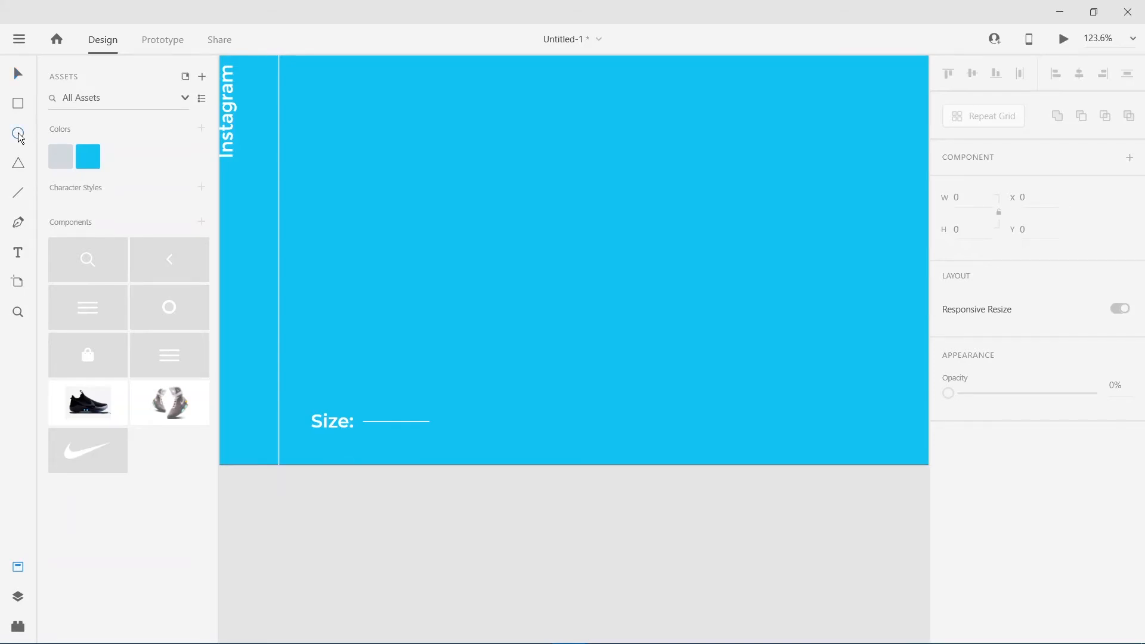
{"action": "left_click_drag", "start_coordinate": [447, 403], "coordinate": [490, 447]}
{"action": "left_click", "coordinate": [948, 595]}
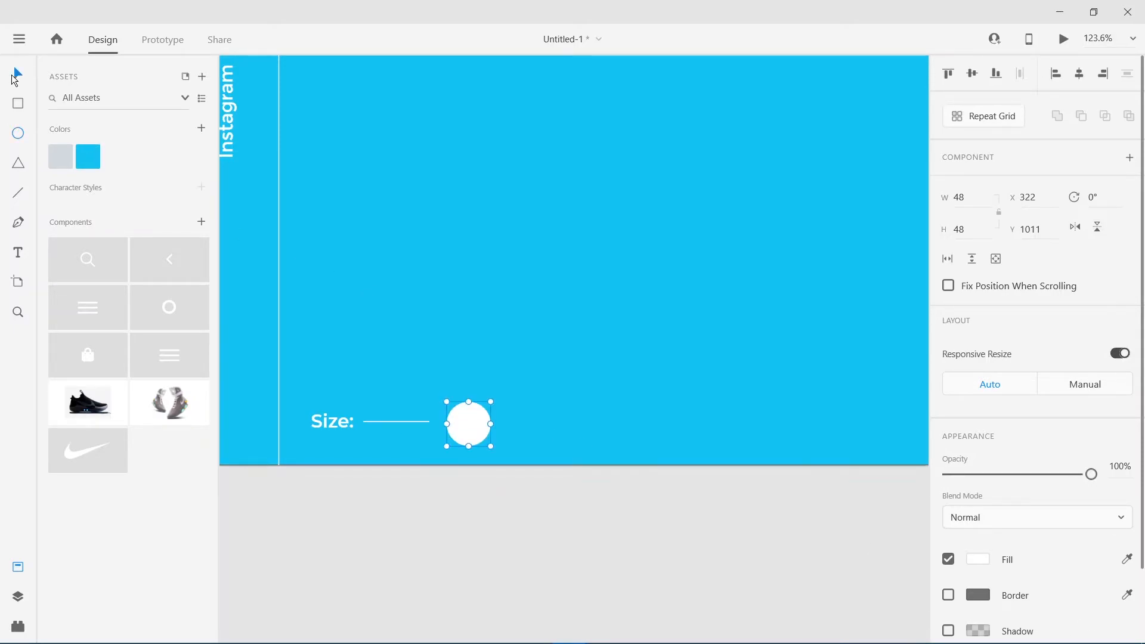
- Add the letter S inside the white circle and fill it with the saved blue colour
{"action": "left_click", "coordinate": [18, 254]}
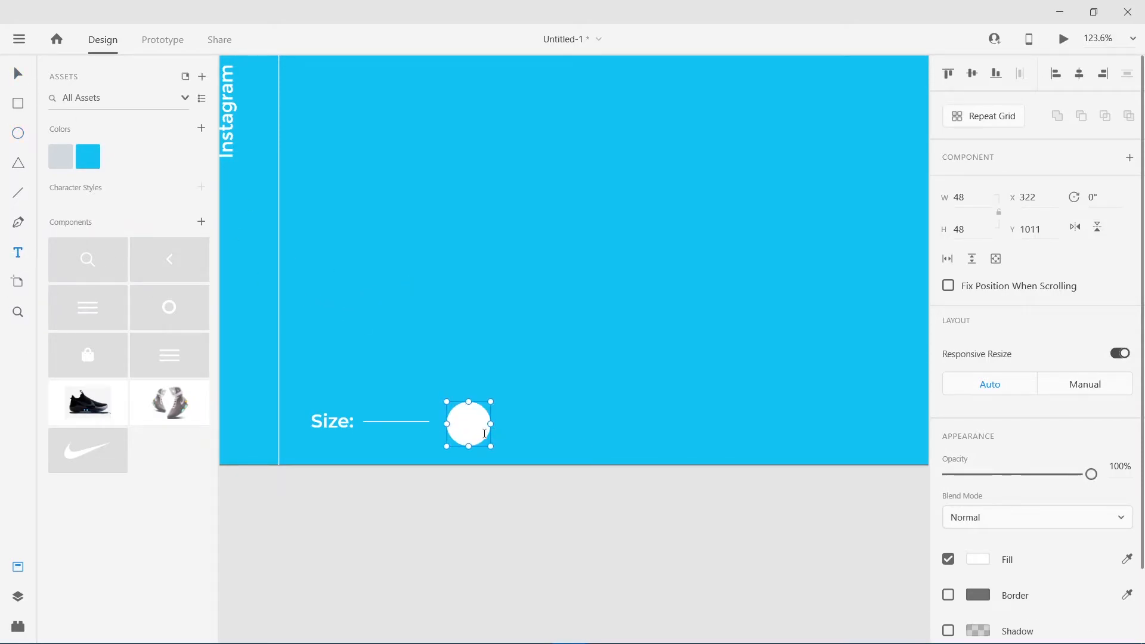
{"action": "left_click", "coordinate": [466, 423]}
{"action": "type", "text": "M"}
{"action": "left_click", "coordinate": [18, 74]}
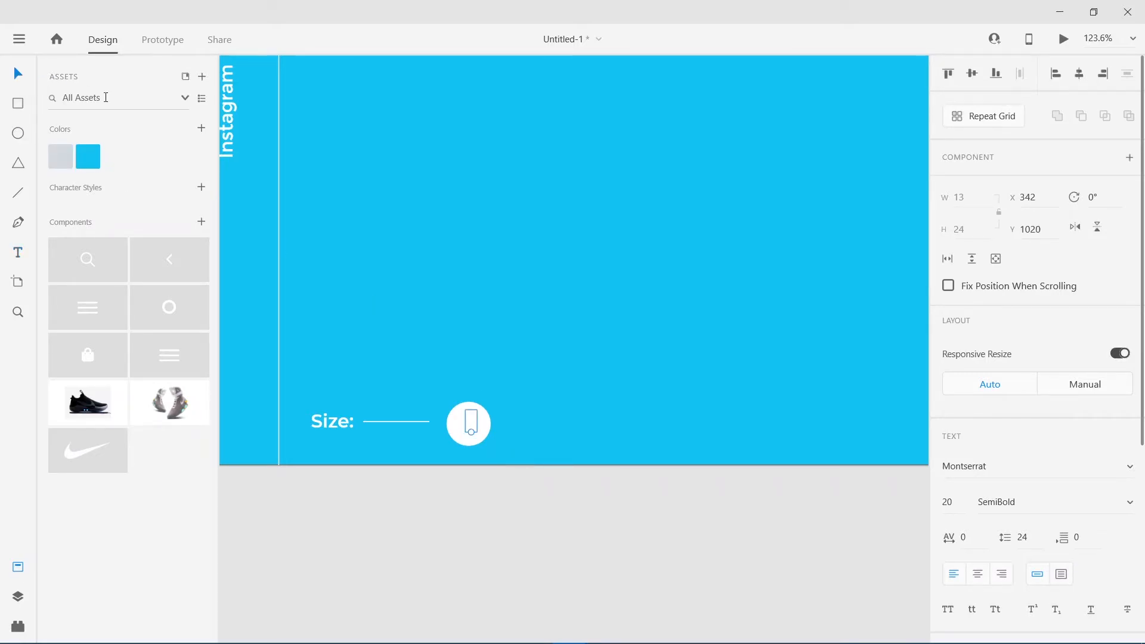
{"action": "left_click", "coordinate": [98, 156]}
- Try adding a border to the letter S
{"action": "left_click", "coordinate": [482, 467]}
{"action": "left_click", "coordinate": [474, 437]}
{"action": "scroll", "coordinate": [1017, 565], "scroll_direction": "down", "scroll_amount": 5}
{"action": "left_click", "coordinate": [948, 545]}
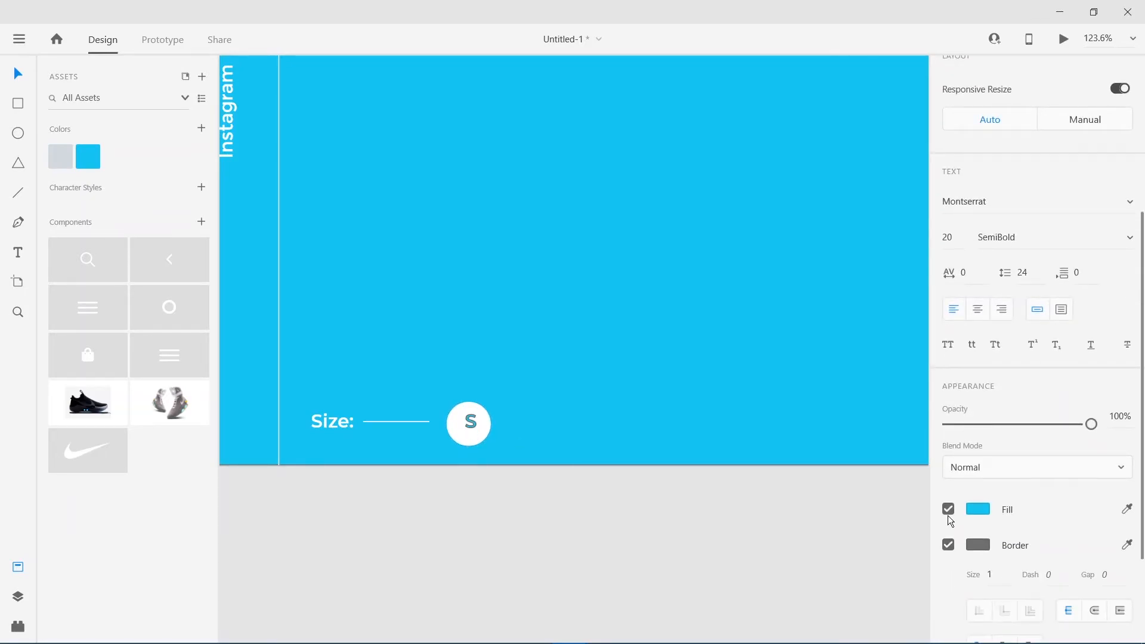
{"action": "key", "text": "ctrl+z"}
{"action": "key", "text": "ctrl+z"}
- Turn on the border of the circle behind the letter S and keep its fill
{"action": "left_click", "coordinate": [456, 425]}
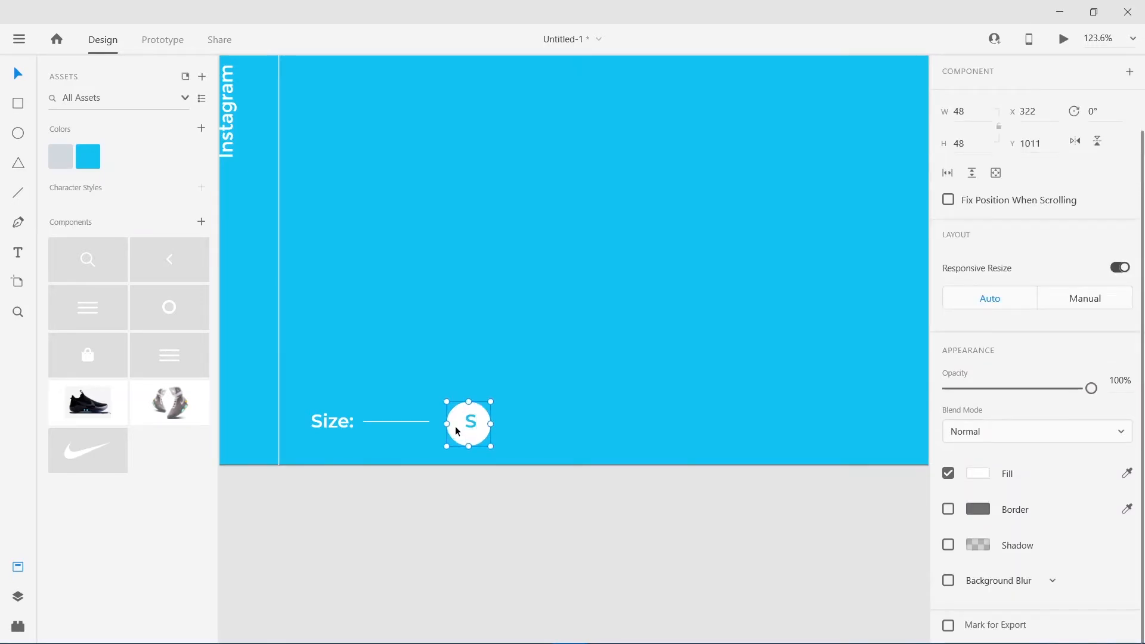
{"action": "left_click", "coordinate": [948, 508]}
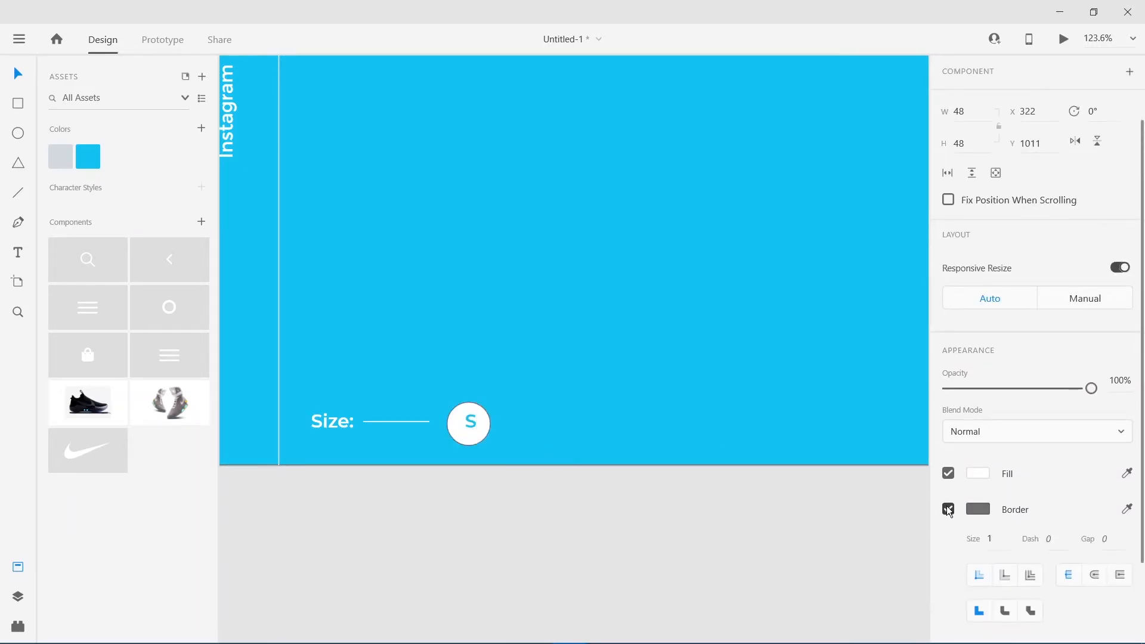
{"action": "left_click", "coordinate": [948, 473]}
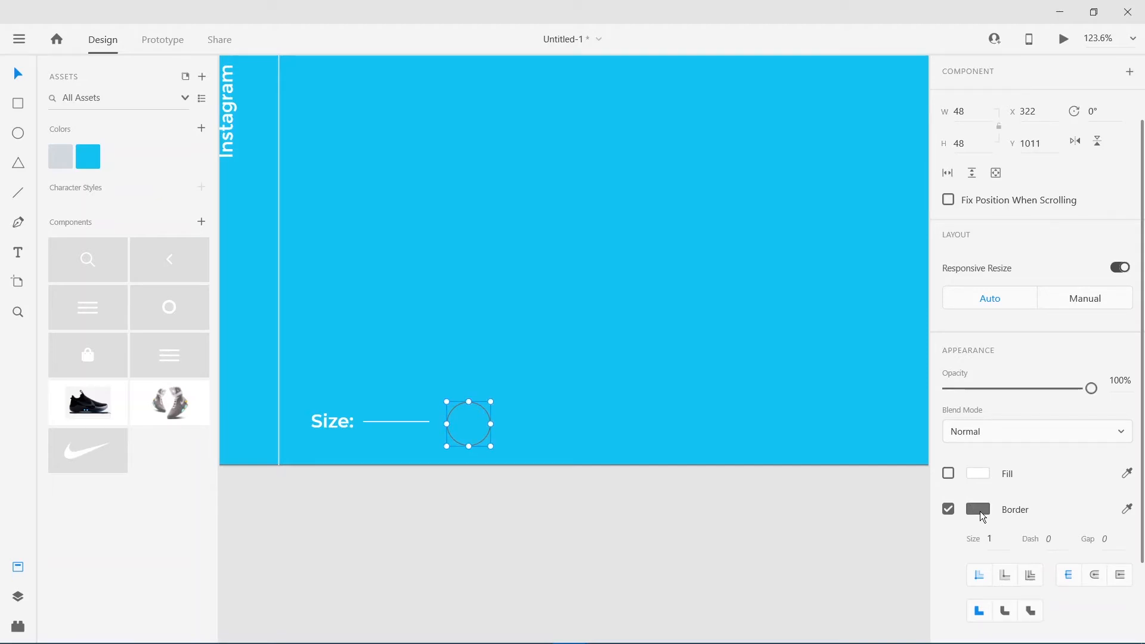
{"action": "key", "text": "ctrl+z"}
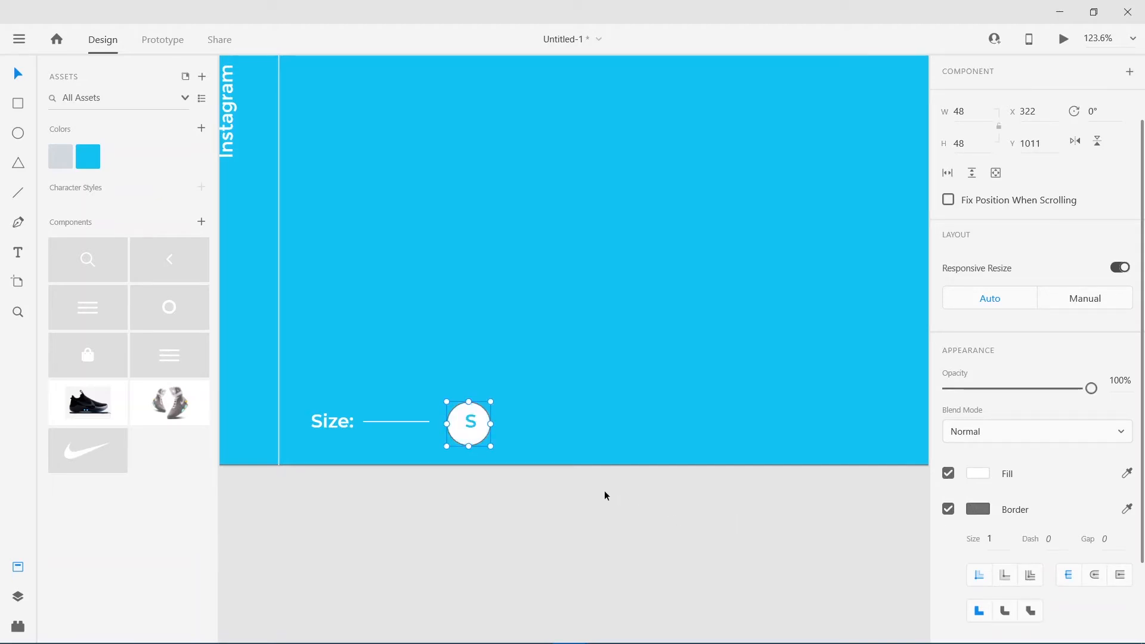
- Move the letter S out to the right of the circle and fill it with white (#FFFFFF)
{"action": "double_click", "coordinate": [469, 422]}
{"action": "left_click_drag", "start_coordinate": [468, 422], "coordinate": [548, 414]}
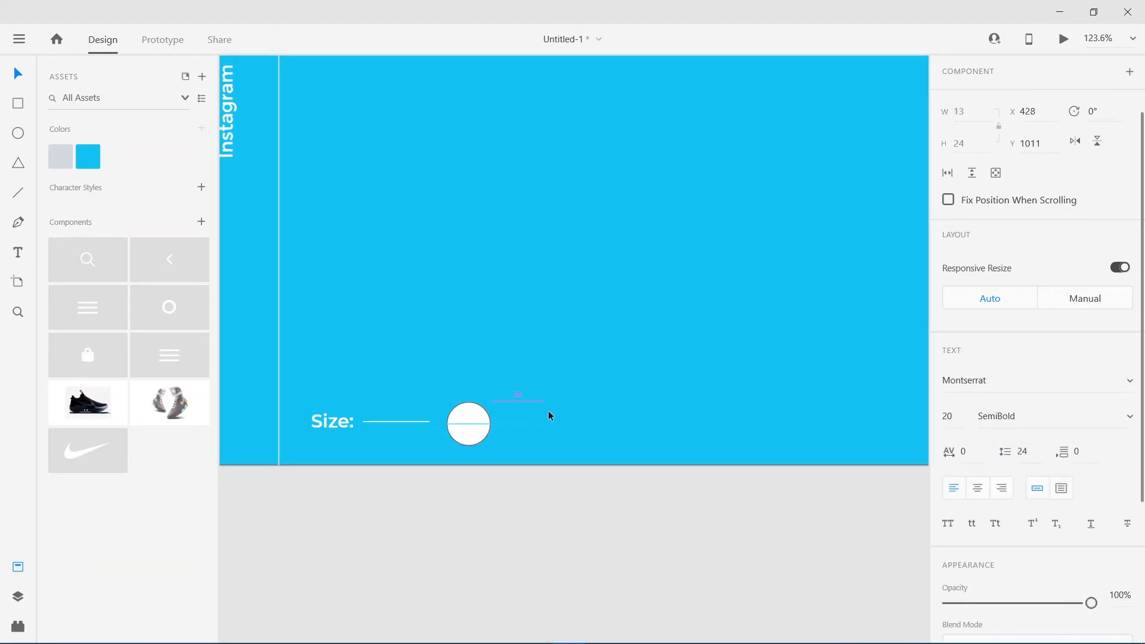
{"action": "scroll", "coordinate": [989, 525], "scroll_direction": "down", "scroll_amount": 3}
{"action": "left_click", "coordinate": [983, 513]}
{"action": "left_click_drag", "start_coordinate": [811, 453], "coordinate": [671, 328]}
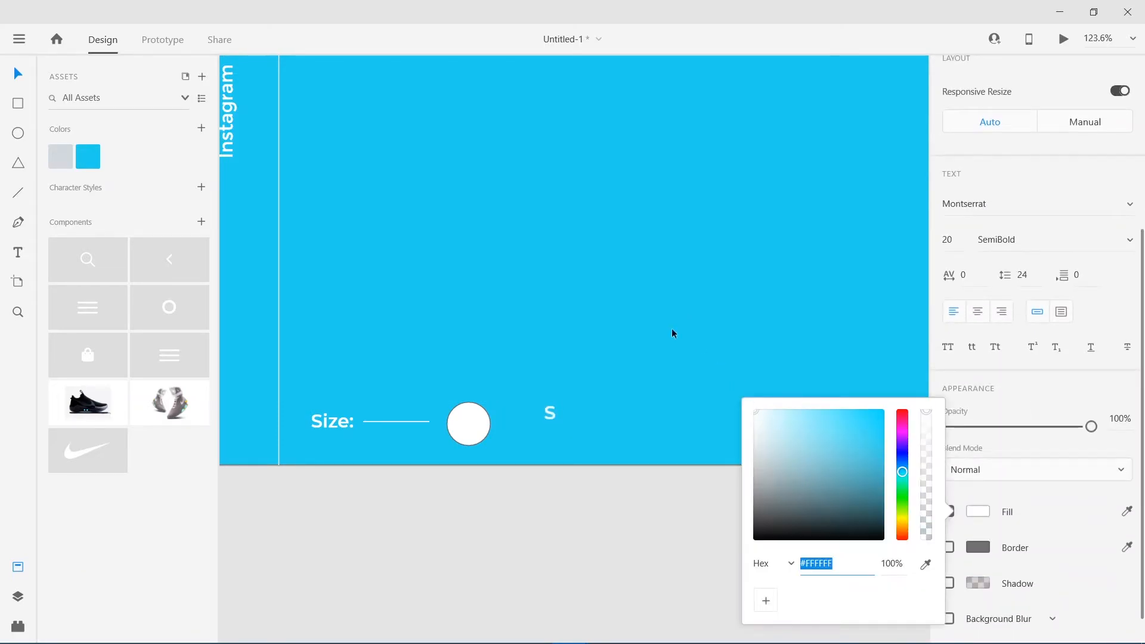
{"action": "left_click", "coordinate": [431, 428]}
- Remove the fill of the size circle and set its border colour to white
{"action": "left_click", "coordinate": [464, 430]}
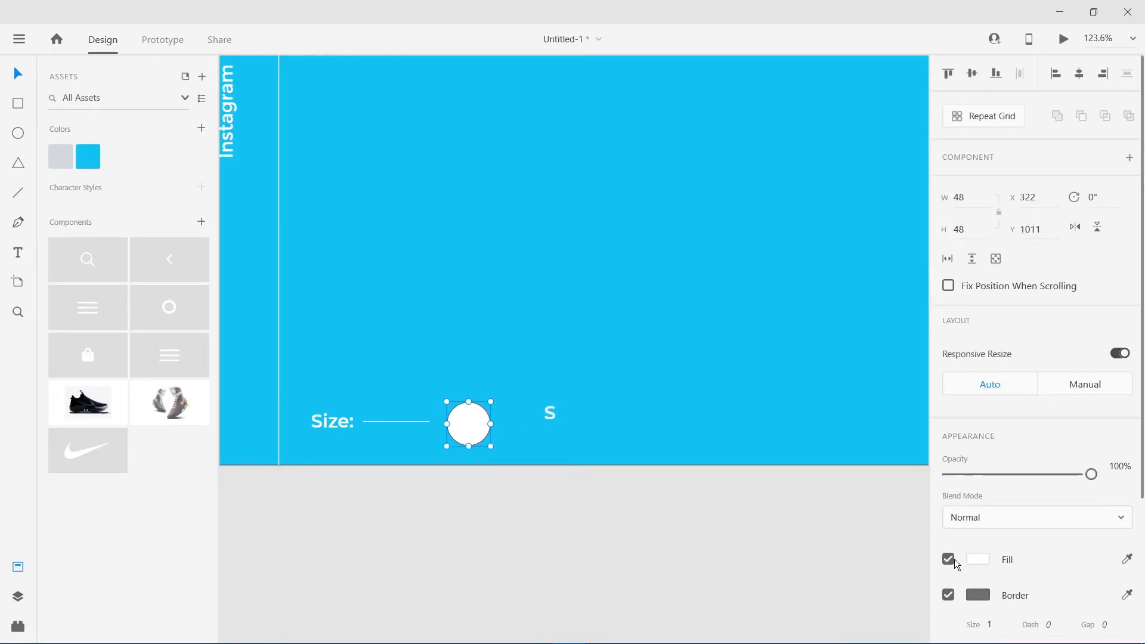
{"action": "left_click", "coordinate": [954, 560]}
{"action": "left_click", "coordinate": [961, 560]}
{"action": "left_click", "coordinate": [950, 560]}
{"action": "left_click", "coordinate": [978, 594]}
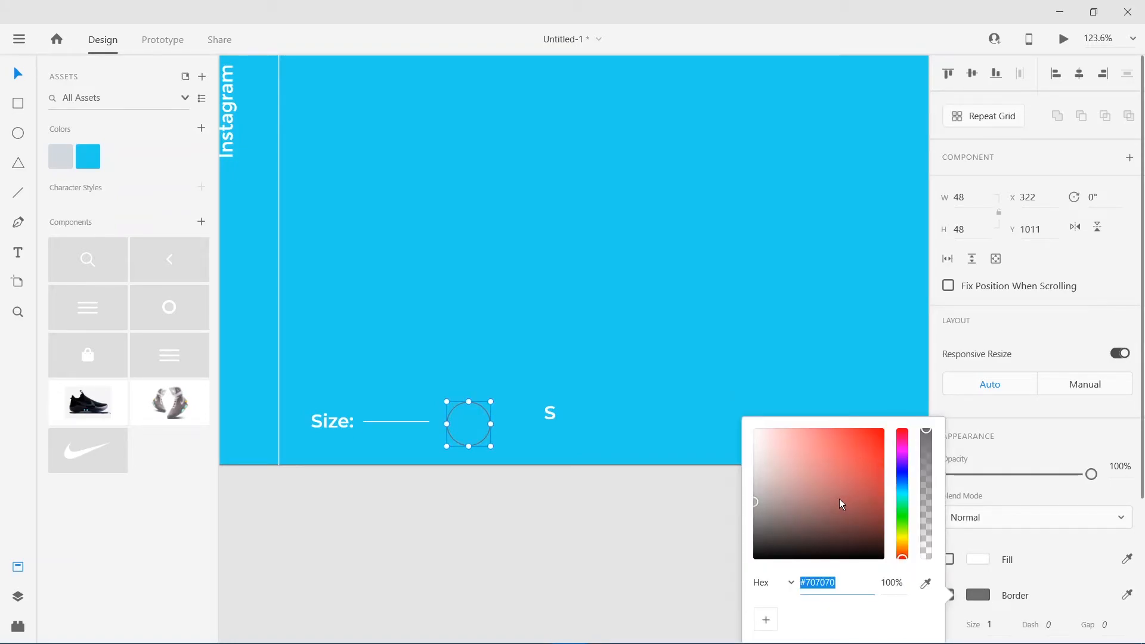
{"action": "left_click", "coordinate": [601, 517]}
- Move the letter S back into the circle and centre the two on each other horizontally and vertically
{"action": "left_click_drag", "start_coordinate": [547, 416], "coordinate": [464, 422]}
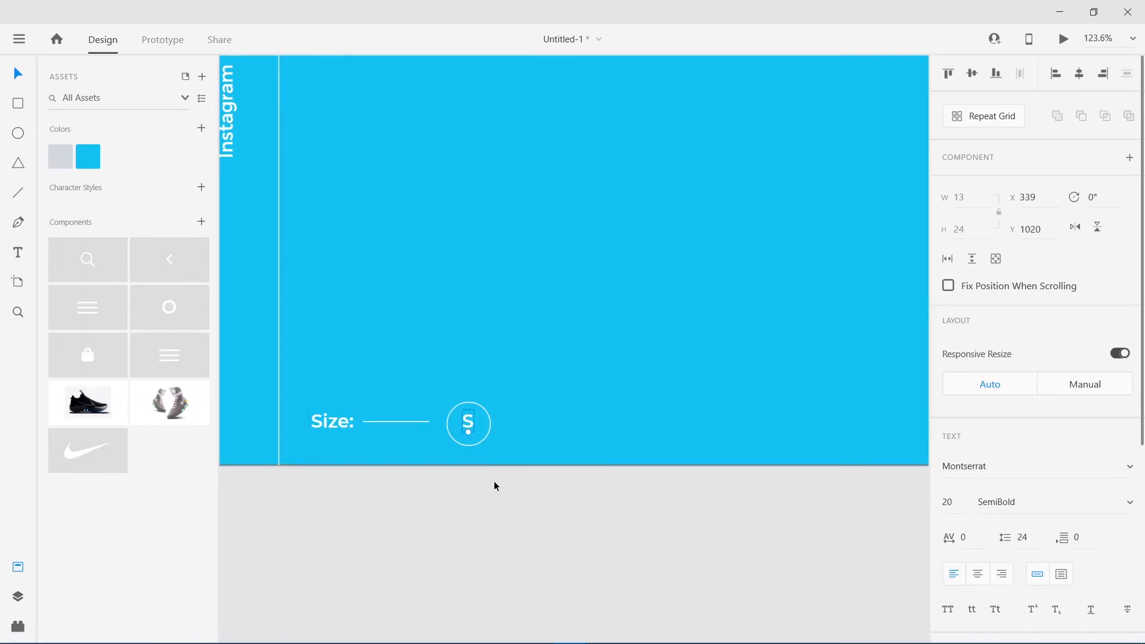
{"action": "left_click", "coordinate": [489, 427], "text": "shift"}
{"action": "left_click", "coordinate": [972, 74]}
{"action": "left_click", "coordinate": [1080, 73]}
{"action": "left_click", "coordinate": [646, 499]}
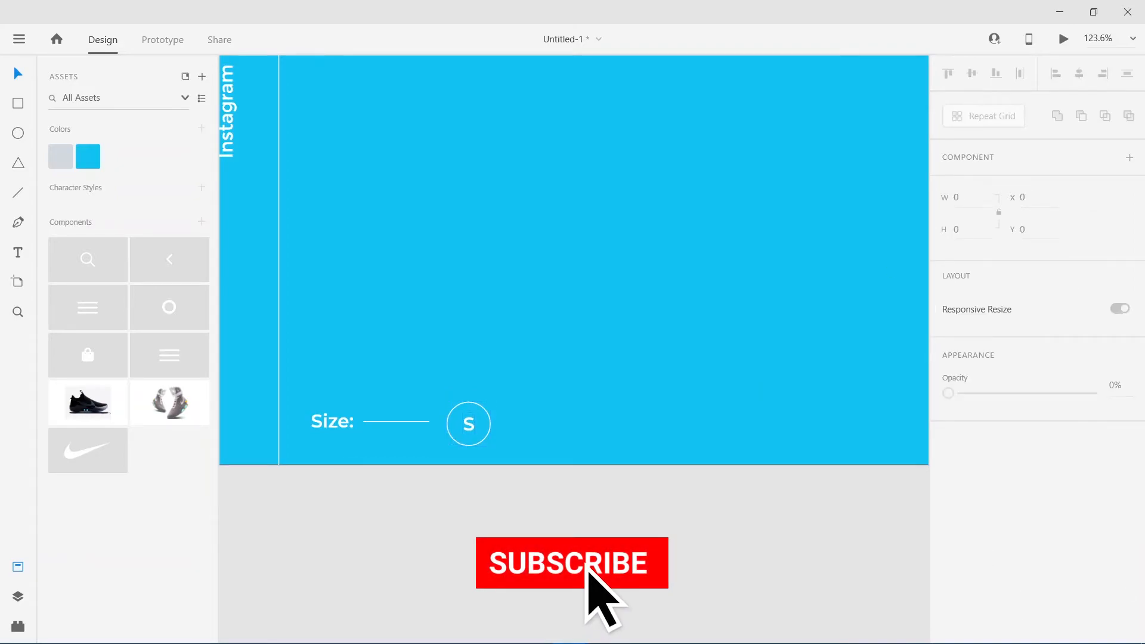
{"action": "key", "text": "ctrl+0"}
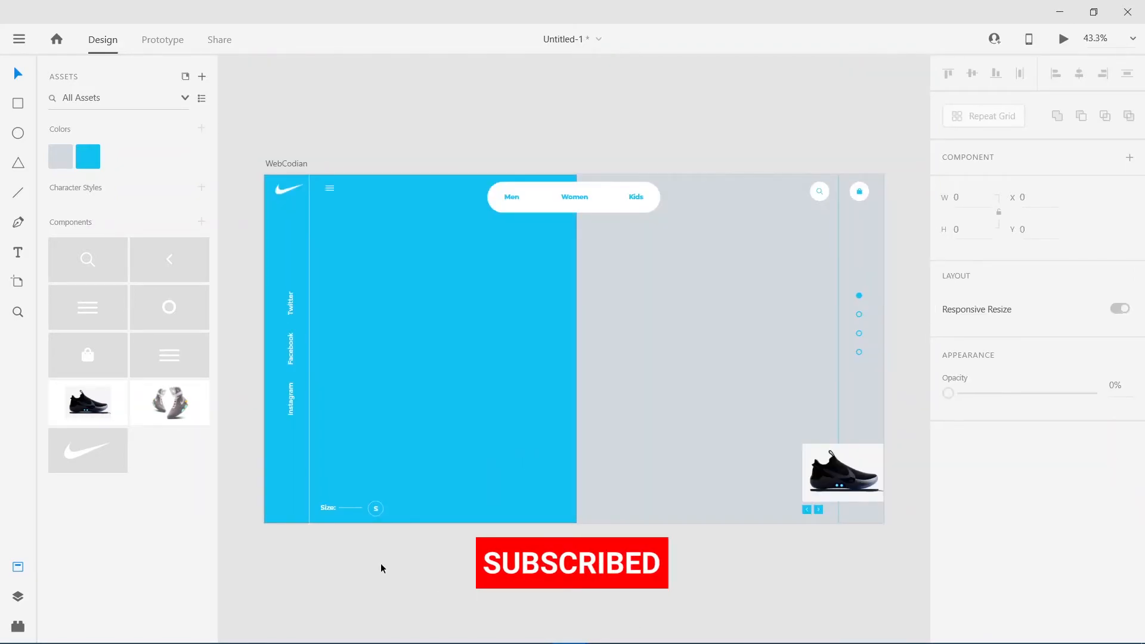
- Repeat the circled letter S horizontally to form a row of four evenly spaced size circles
{"action": "scroll", "coordinate": [376, 538], "scroll_direction": "up", "scroll_amount": 6}
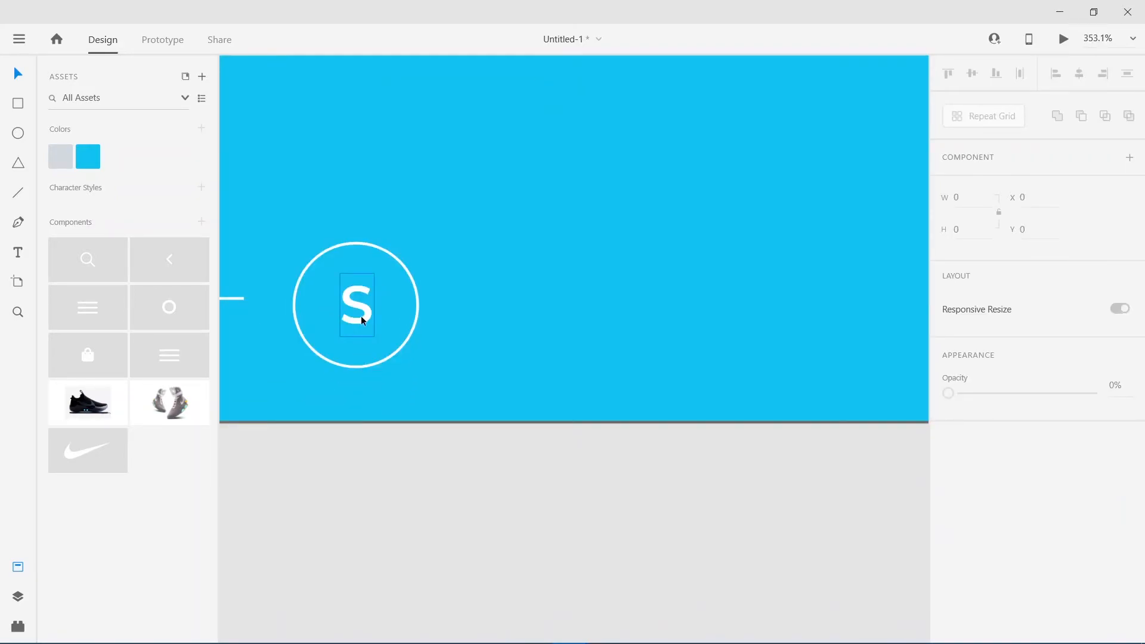
{"action": "left_click", "coordinate": [361, 320]}
{"action": "left_click_drag", "start_coordinate": [416, 325], "coordinate": [889, 325]}
- Change the letters in the second, third and fourth size circles to M, L and XL
{"action": "double_click", "coordinate": [520, 311]}
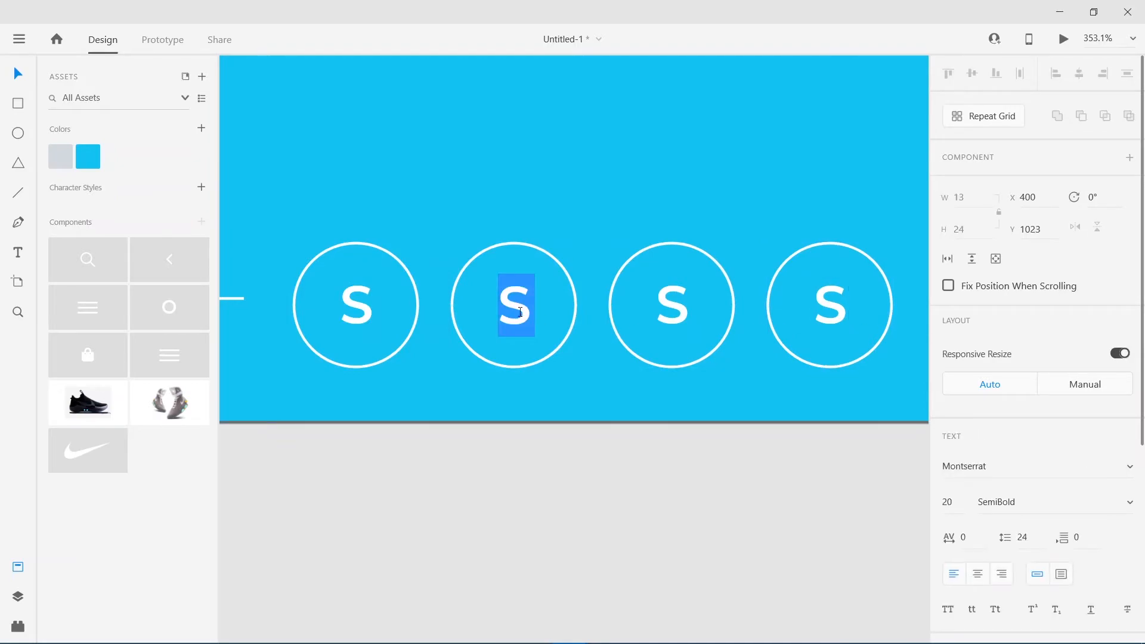
{"action": "type", "text": "M"}
{"action": "double_click", "coordinate": [689, 309]}
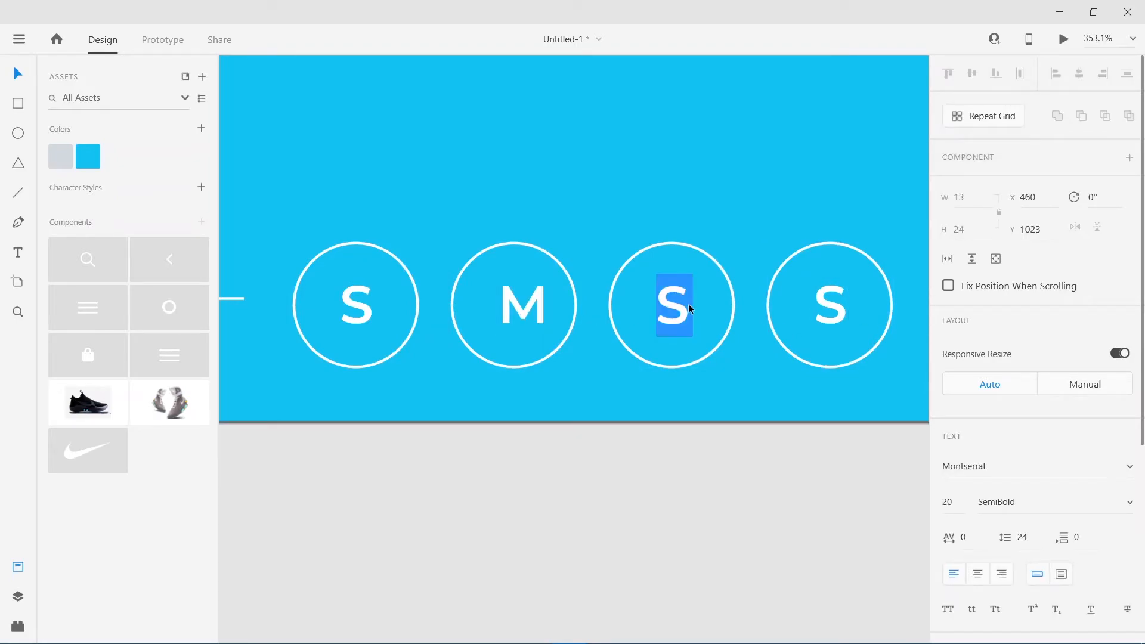
{"action": "type", "text": "L"}
{"action": "double_click", "coordinate": [837, 308]}
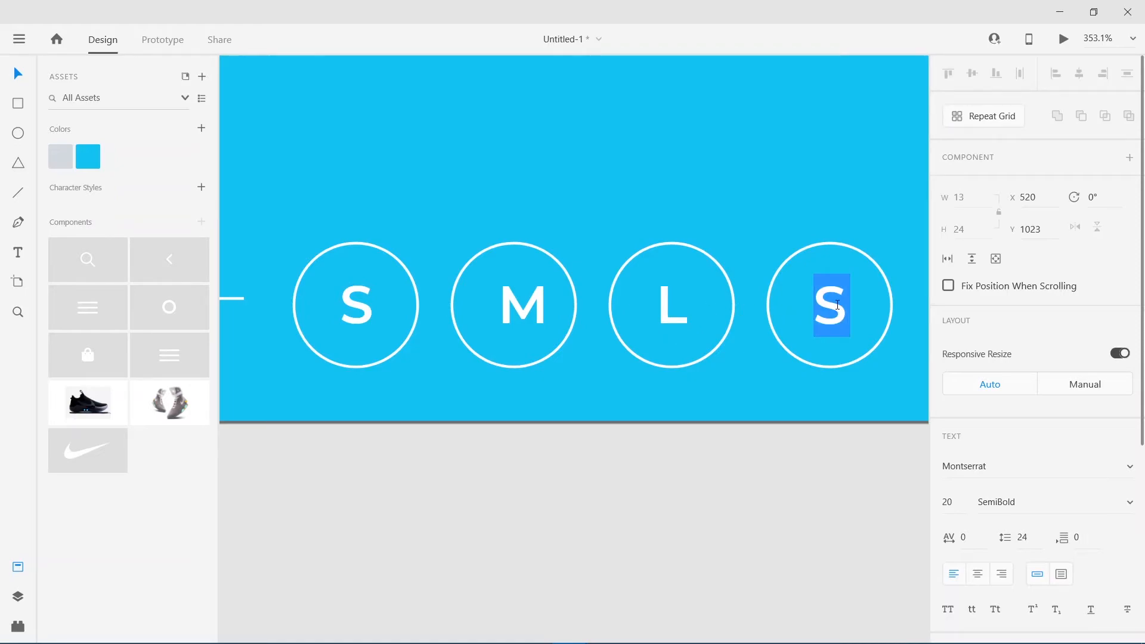
{"action": "type", "text": "XL"}
{"action": "key", "text": "Escape"}
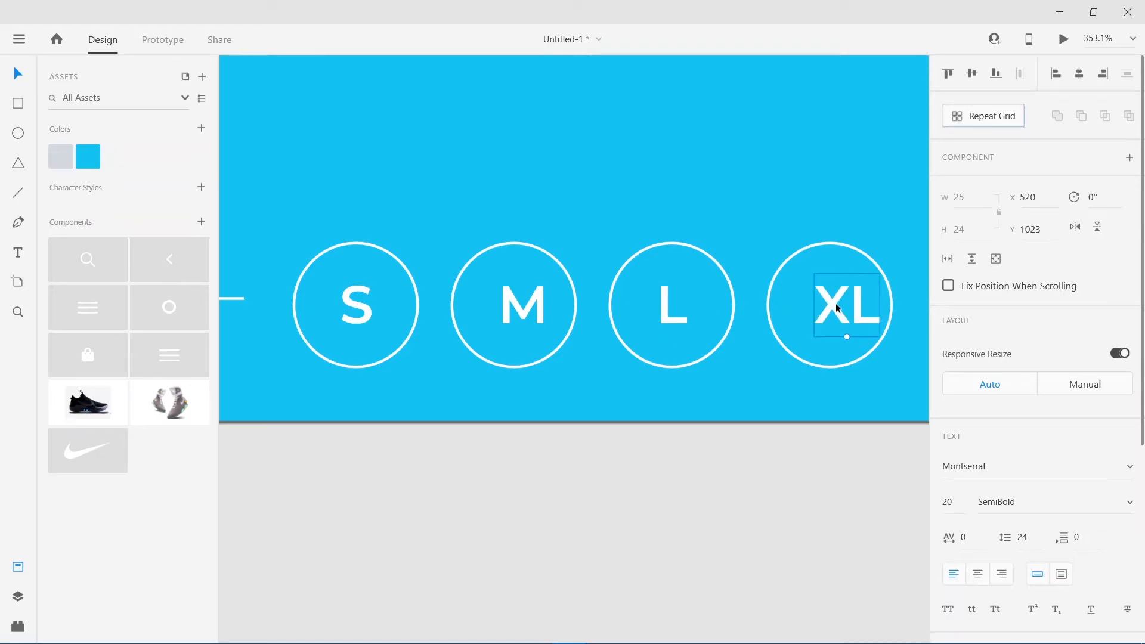
- Centre the letters M, L and XL horizontally within their size circles
{"action": "scroll", "coordinate": [736, 414], "scroll_direction": "down", "scroll_amount": 3}
{"action": "left_click", "coordinate": [620, 355]}
{"action": "left_click", "coordinate": [639, 360], "text": "shift"}
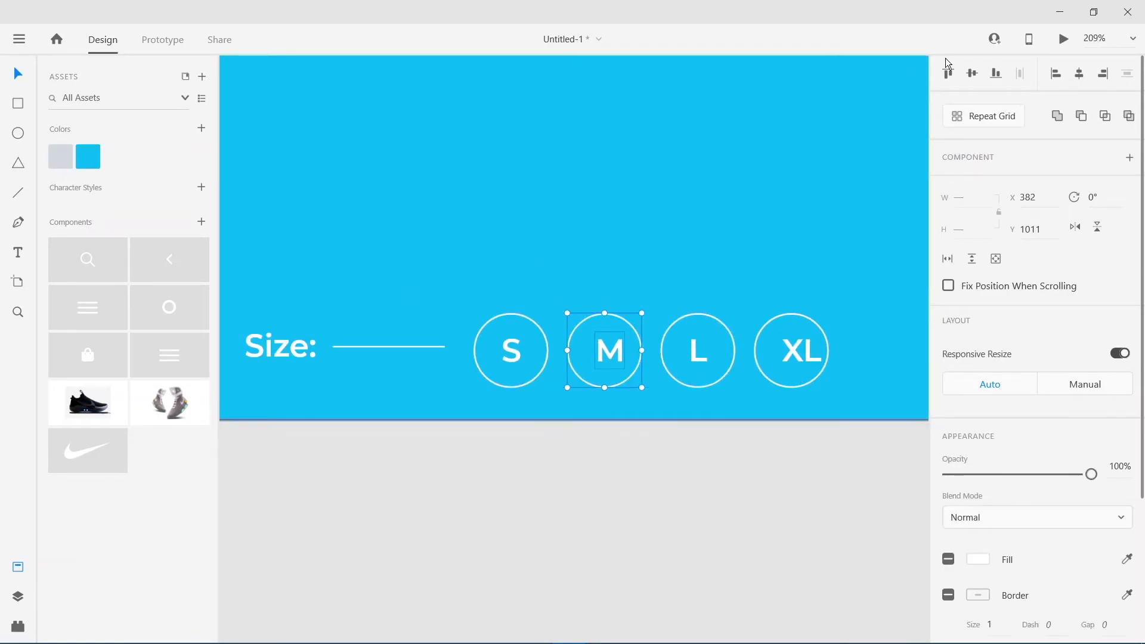
{"action": "left_click", "coordinate": [1082, 74]}
{"action": "left_click", "coordinate": [700, 359]}
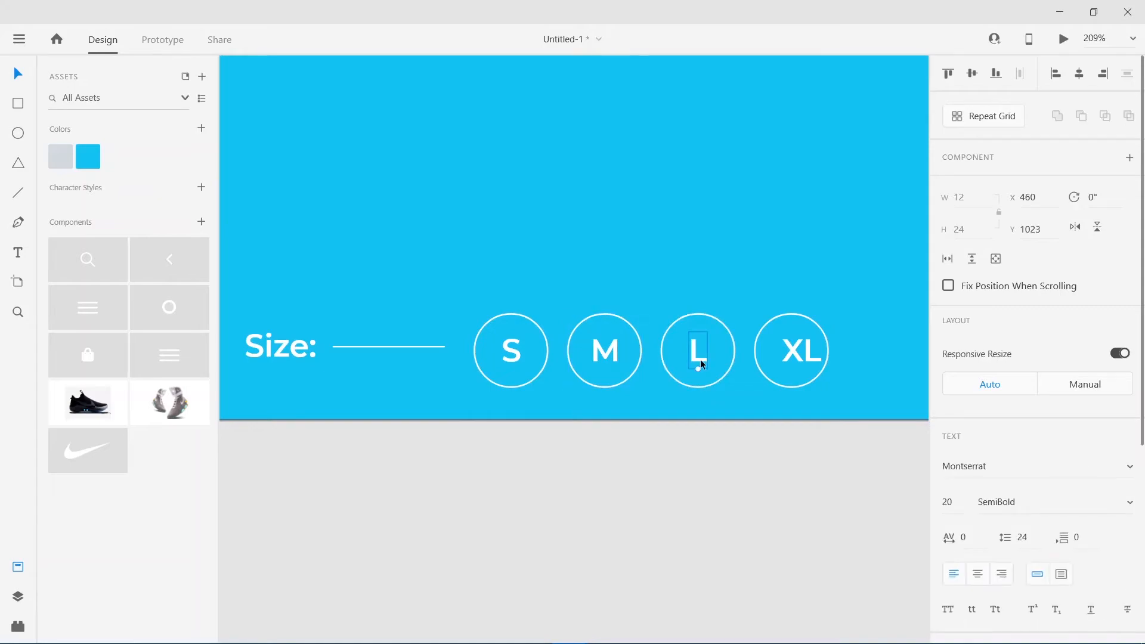
{"action": "left_click", "coordinate": [733, 367], "text": "shift"}
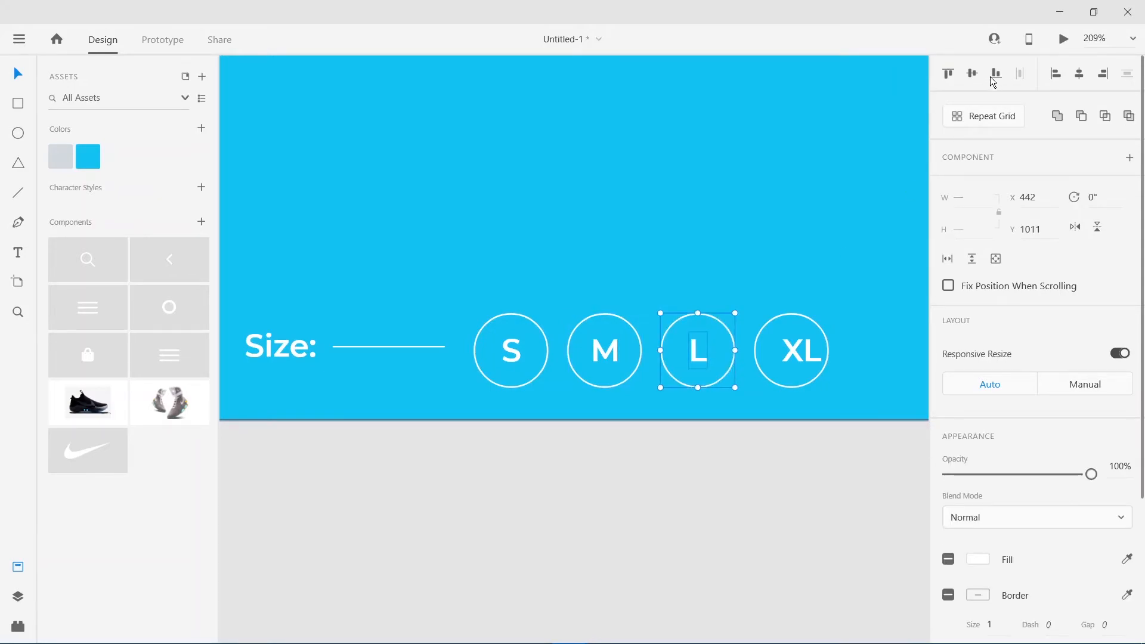
{"action": "left_click", "coordinate": [777, 571]}
{"action": "left_click", "coordinate": [787, 355]}
{"action": "left_click", "coordinate": [760, 327], "text": "shift"}
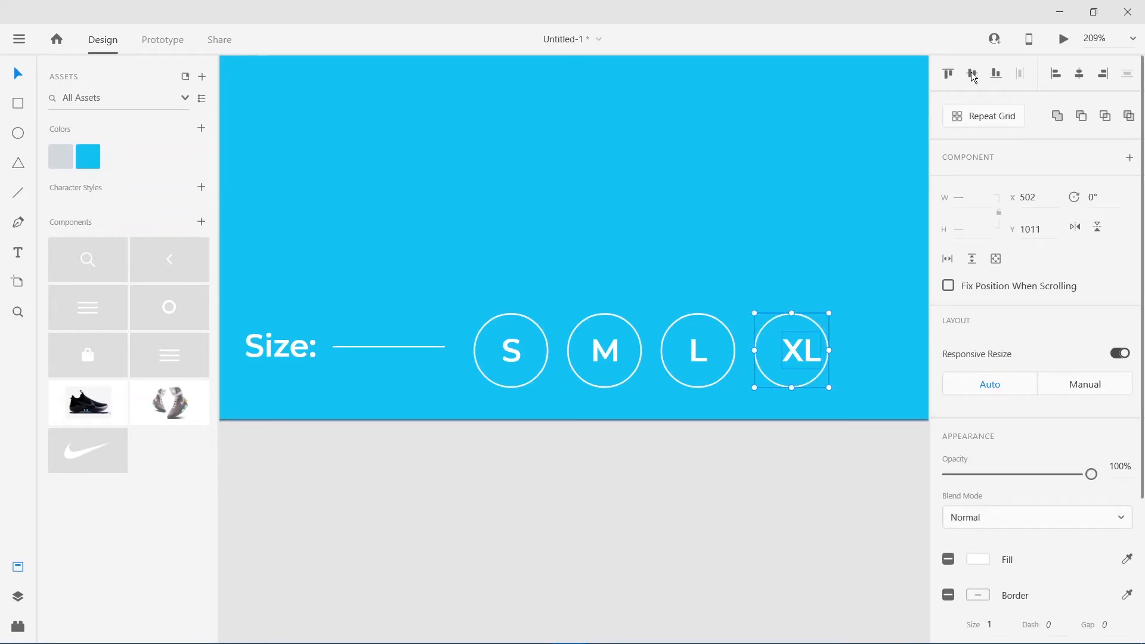
{"action": "left_click", "coordinate": [1081, 74]}
{"action": "left_click", "coordinate": [738, 535]}
- Place the grey pair-of-shoes image at the artboard's centre, about 693 by 602, at about X 638, Y 229
{"action": "key", "text": "ctrl+0"}
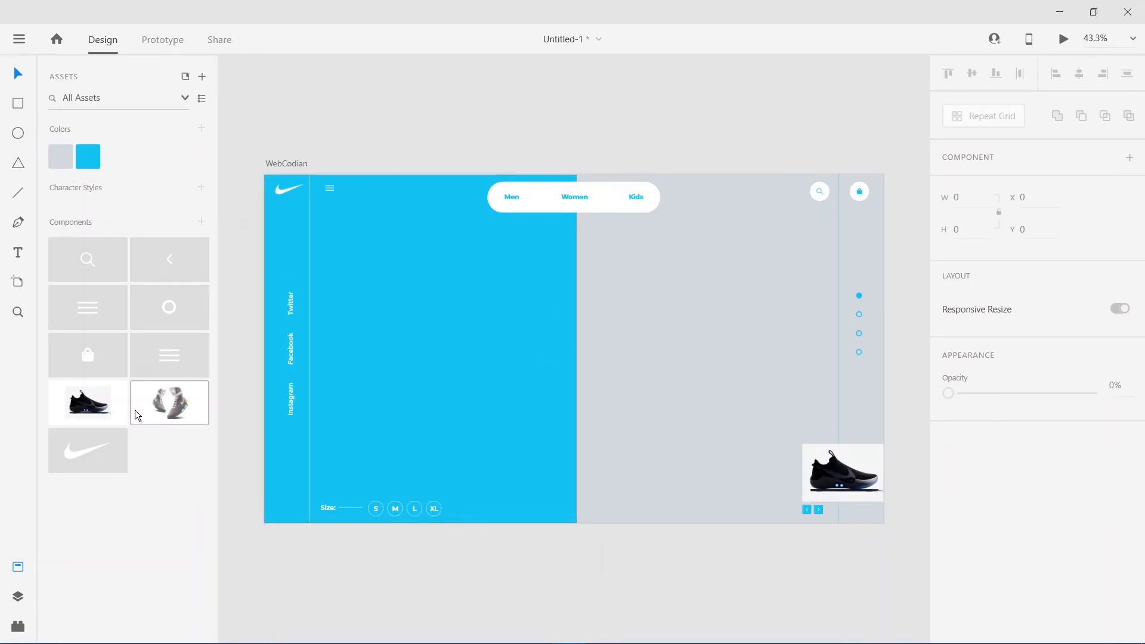
{"action": "left_click_drag", "start_coordinate": [164, 405], "coordinate": [612, 345]}
{"action": "left_click_drag", "start_coordinate": [486, 429], "coordinate": [437, 469]}
{"action": "left_click_drag", "start_coordinate": [658, 362], "coordinate": [653, 362]}
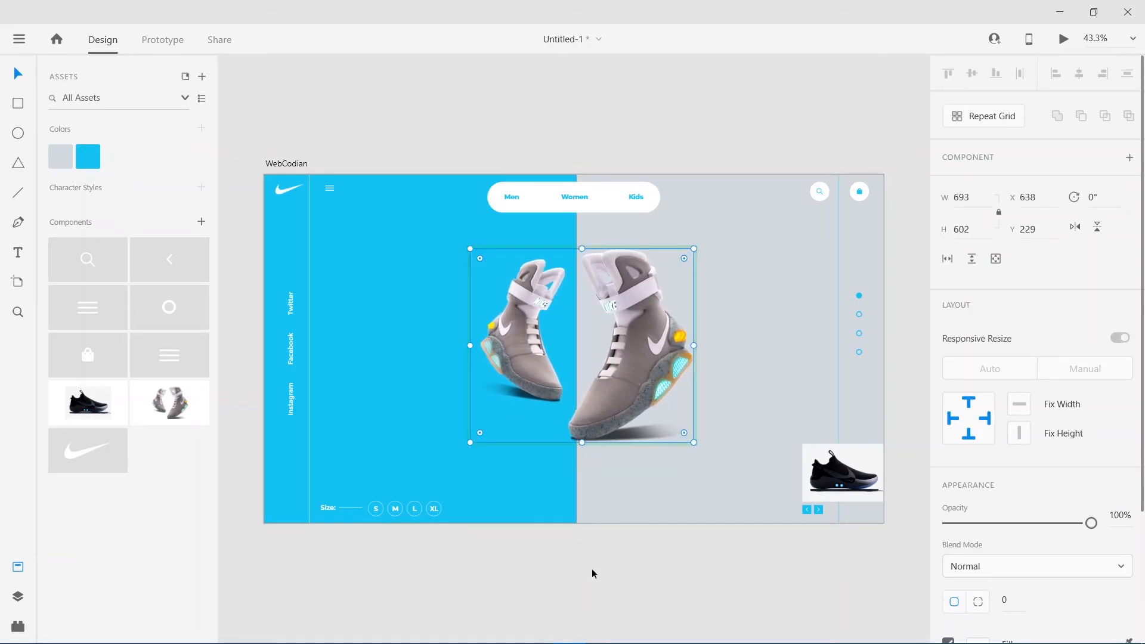
{"action": "left_click", "coordinate": [596, 584]}
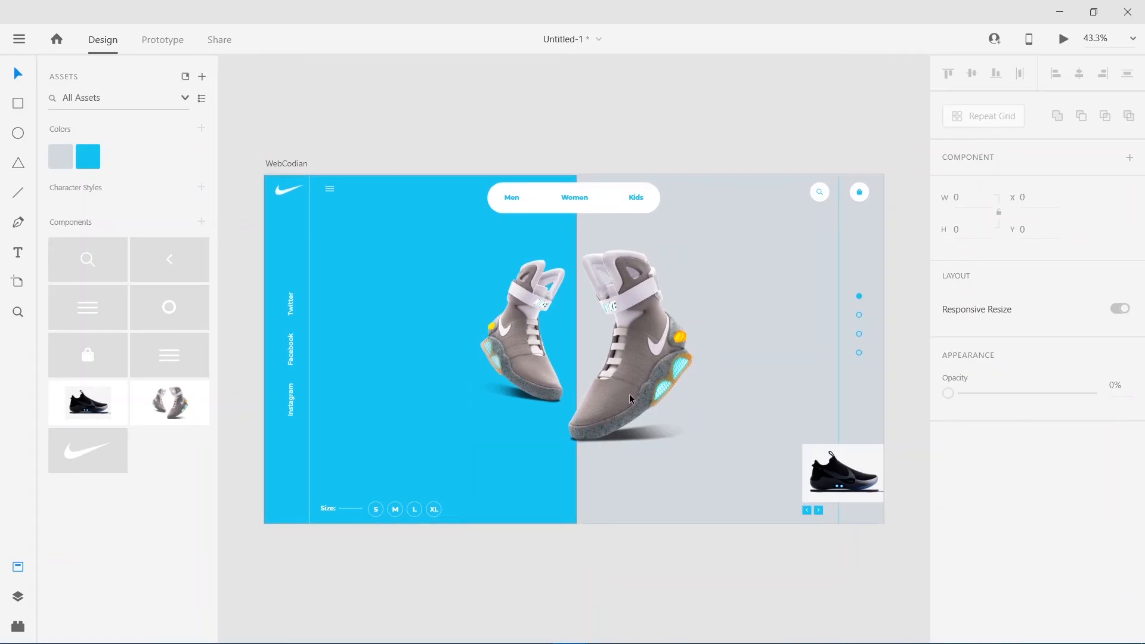
- Add the heading text "Nike Meg." over the inner edge of the smaller shoe
{"action": "left_click", "coordinate": [20, 257]}
{"action": "left_click", "coordinate": [469, 341]}
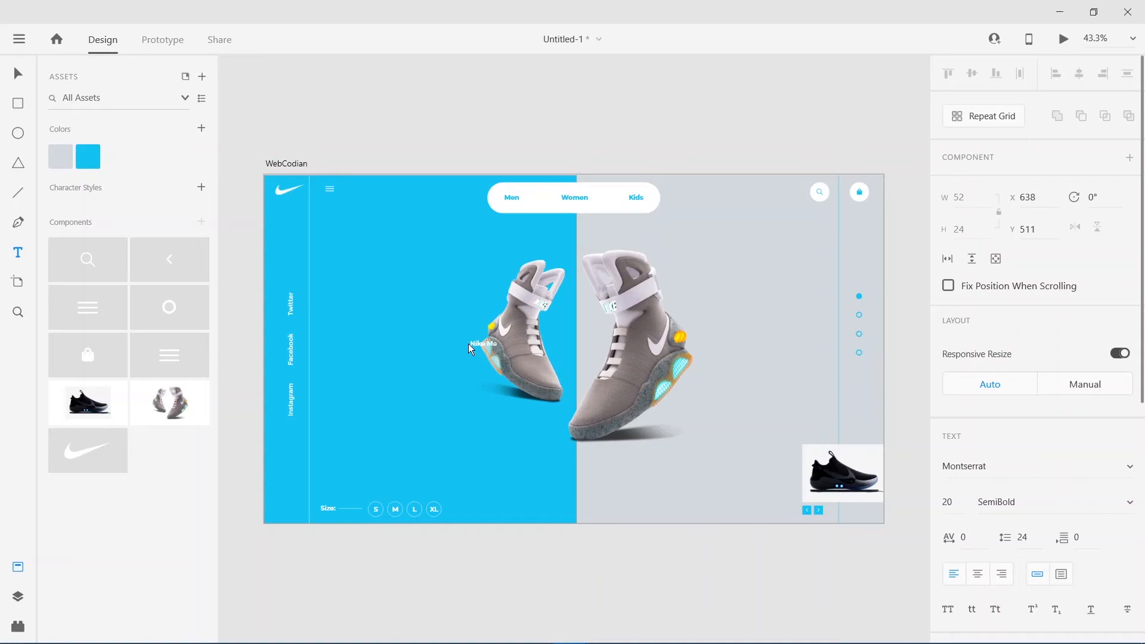
{"action": "key", "text": "Escape"}
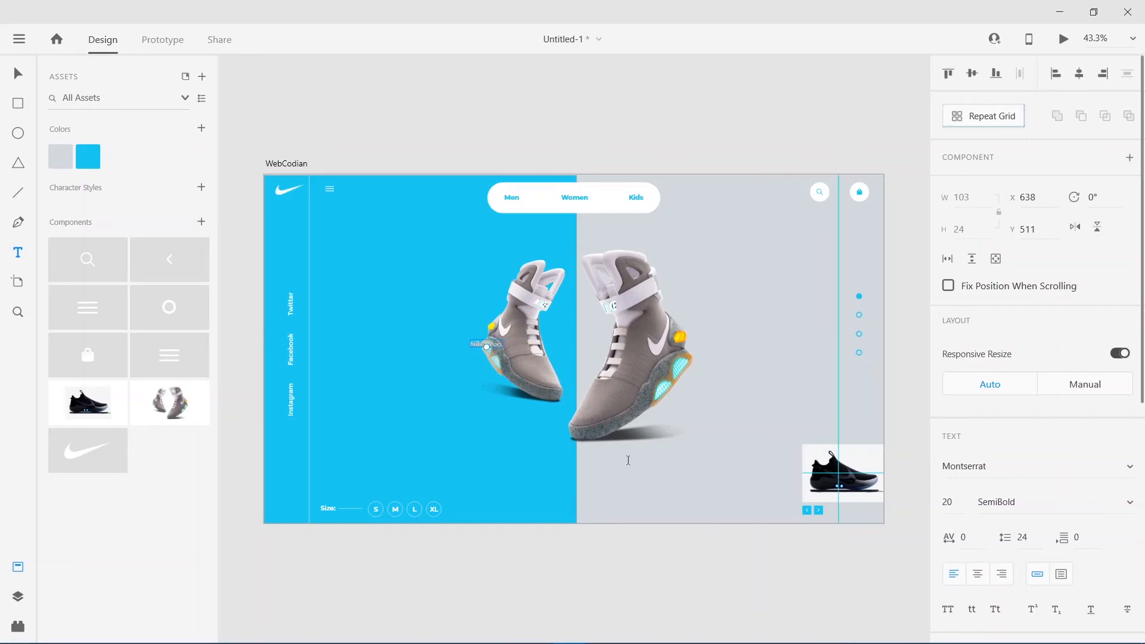
{"action": "left_click", "coordinate": [17, 75]}
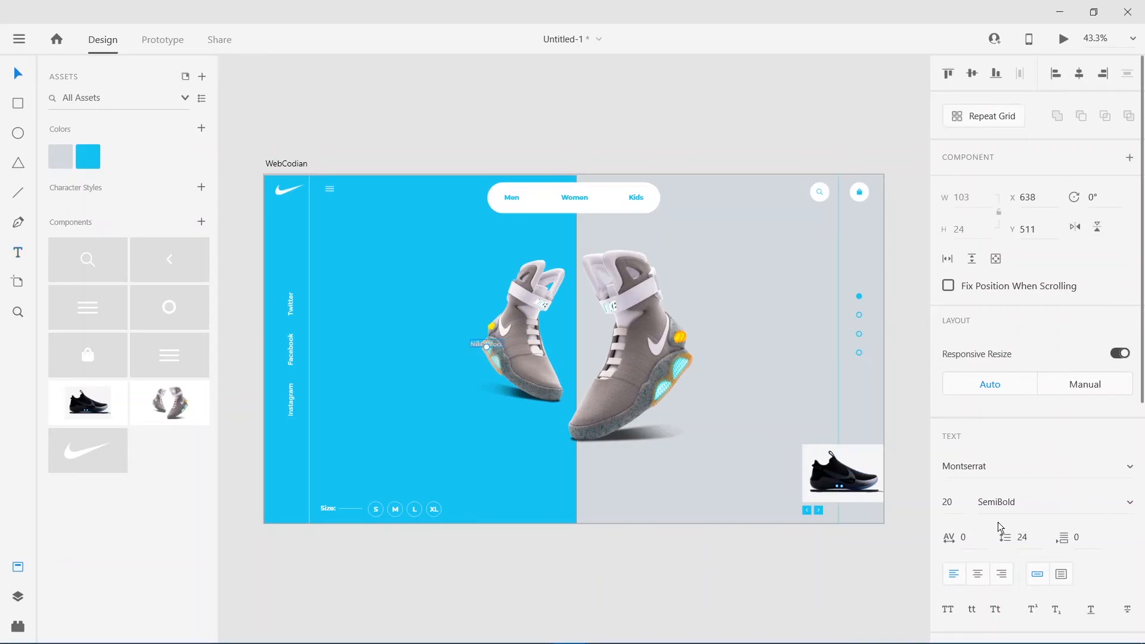
- Enlarge the "Nike Meg." heading to font size 141 and move it across the shoes to about X 623, Y 441
{"action": "scroll", "coordinate": [1010, 498], "scroll_direction": "down", "scroll_amount": 3}
{"action": "left_click", "coordinate": [1035, 412]}
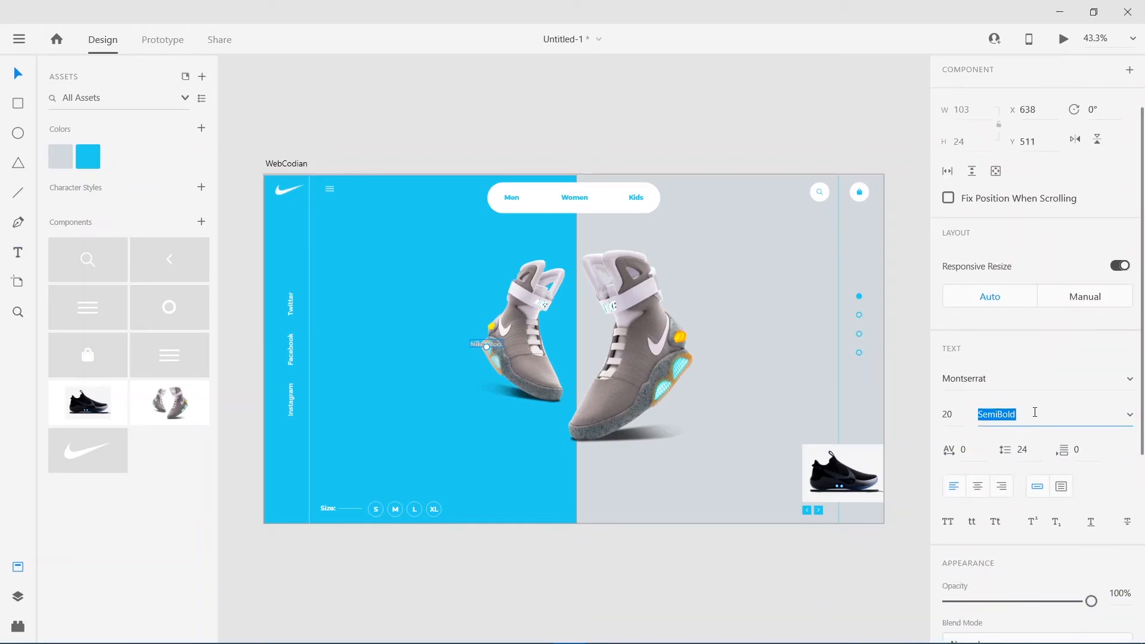
{"action": "left_click_drag", "start_coordinate": [954, 415], "coordinate": [941, 127]}
{"action": "left_click_drag", "start_coordinate": [692, 344], "coordinate": [691, 358]}
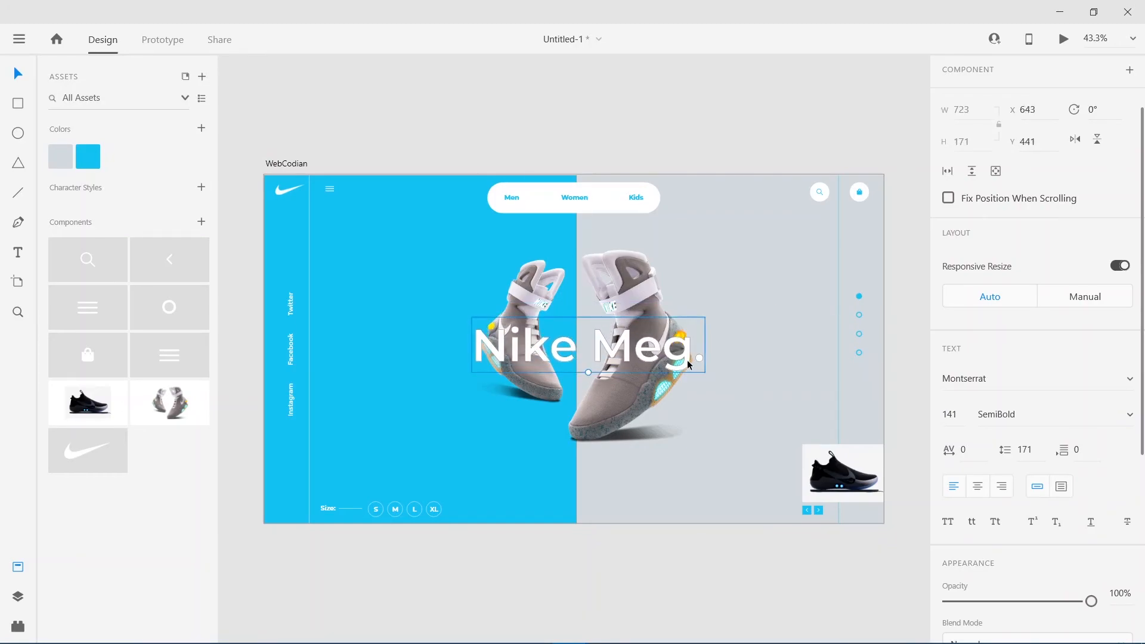
{"action": "left_click_drag", "start_coordinate": [686, 359], "coordinate": [678, 360]}
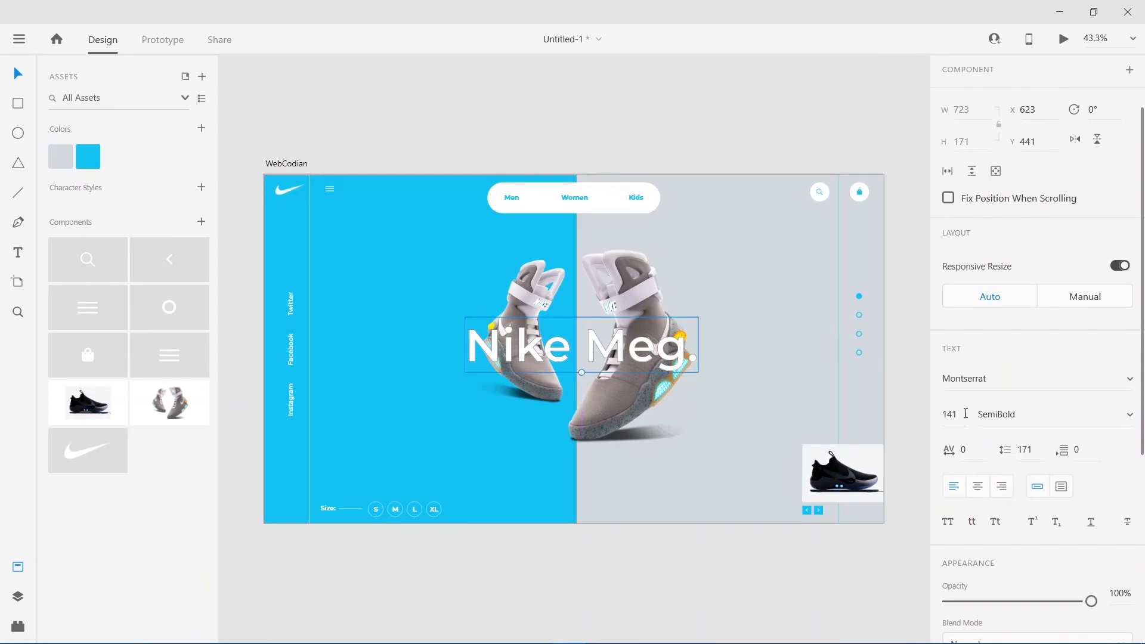
- Set the heading's font size to 149
{"action": "key", "text": "Up"}
{"action": "key", "text": "Up"}
{"action": "key", "text": "Up"}
{"action": "key", "text": "Up"}
{"action": "key", "text": "Up"}
{"action": "key", "text": "Up"}
{"action": "key", "text": "Up"}
{"action": "key", "text": "Up"}
{"action": "key", "text": "Return"}
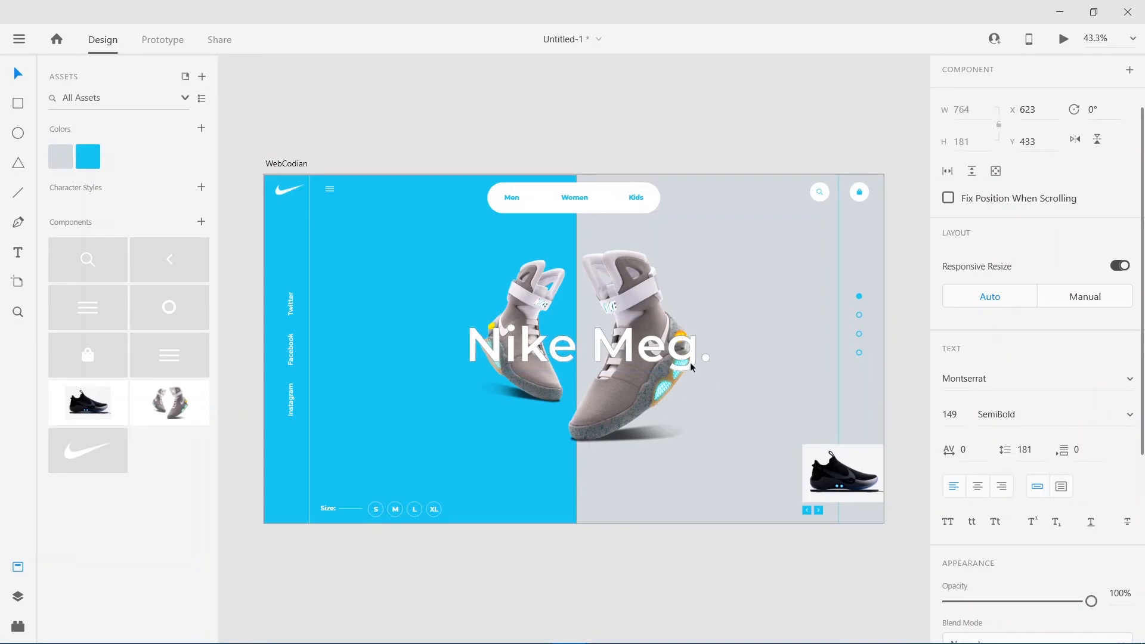
- Centre the heading over the split between the two background colours at about X 586 and set its weight to Bold
{"action": "left_click_drag", "start_coordinate": [693, 358], "coordinate": [684, 358]}
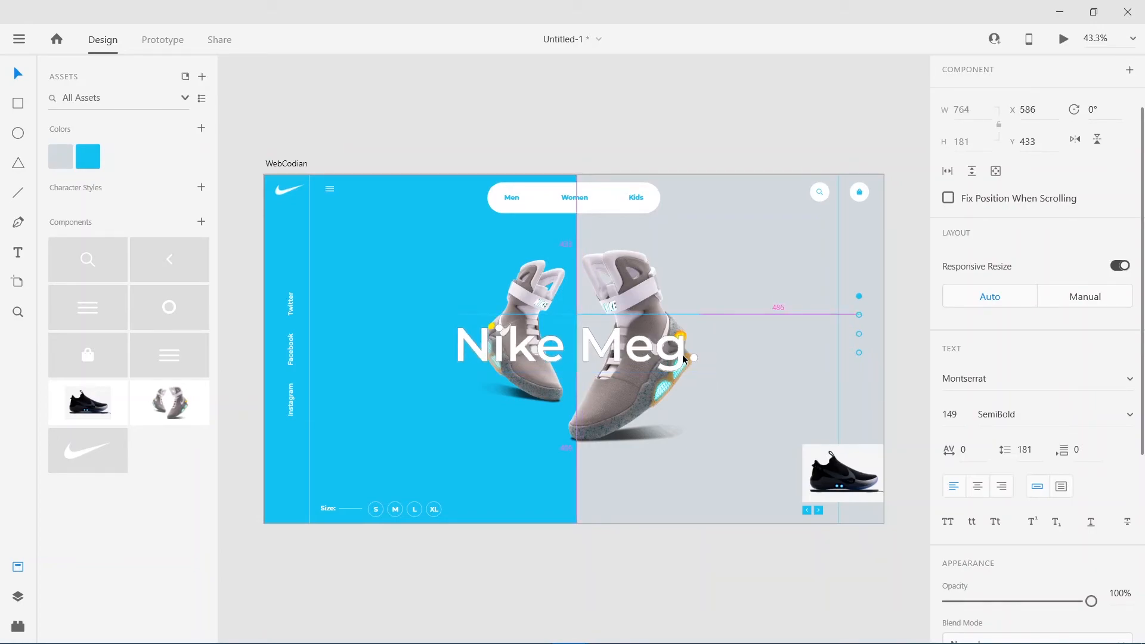
{"action": "left_click_drag", "start_coordinate": [684, 358], "coordinate": [685, 358]}
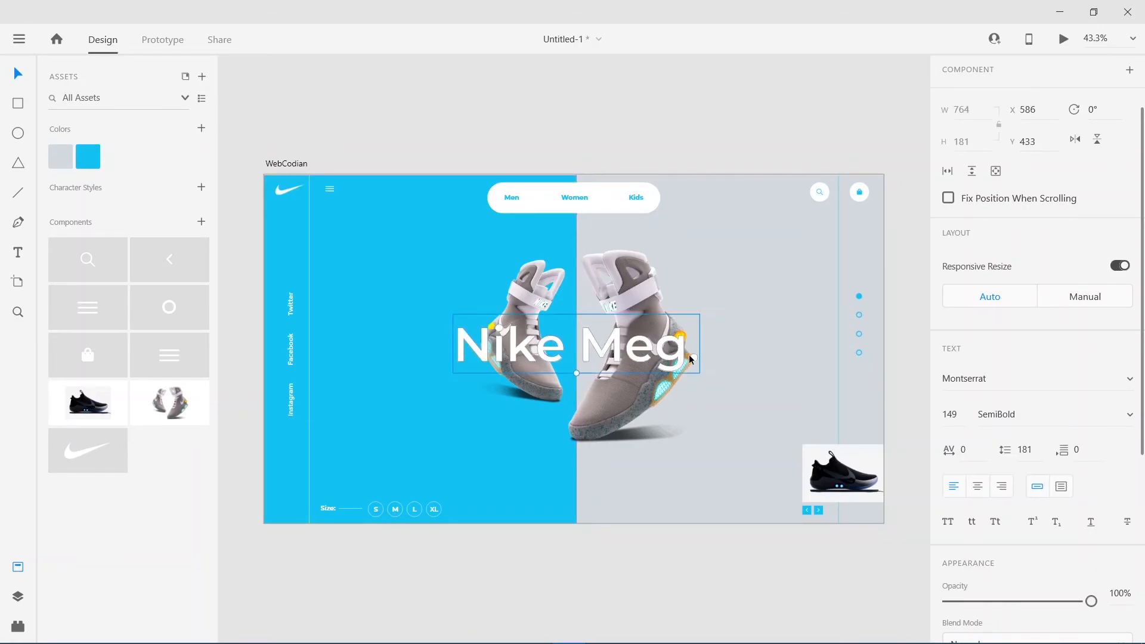
{"action": "left_click", "coordinate": [1121, 418]}
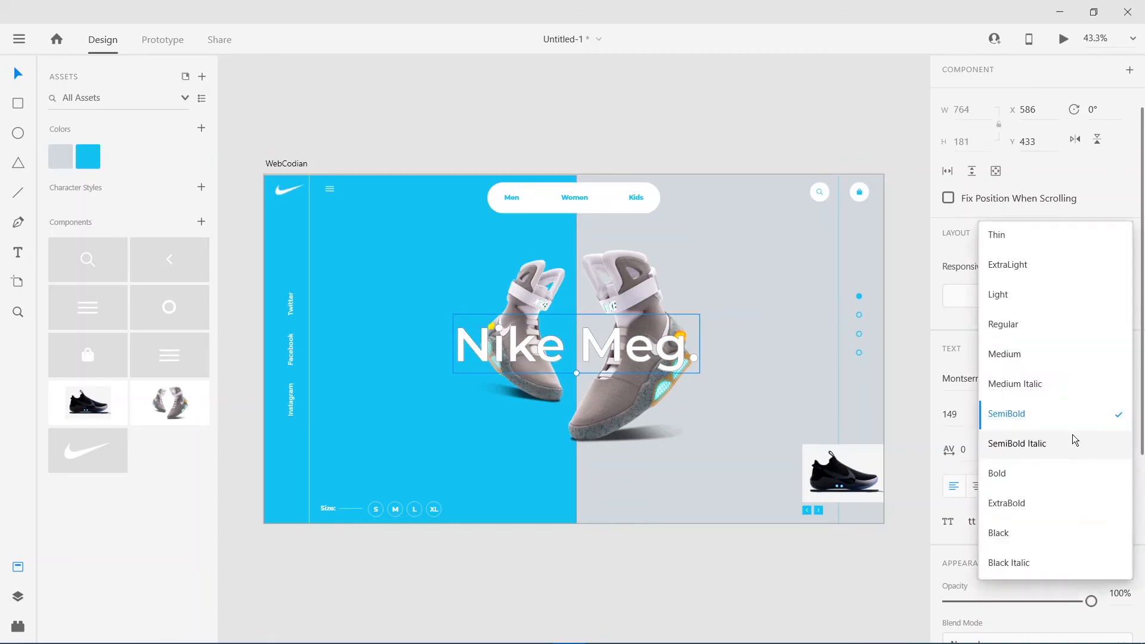
{"action": "left_click", "coordinate": [1023, 475]}
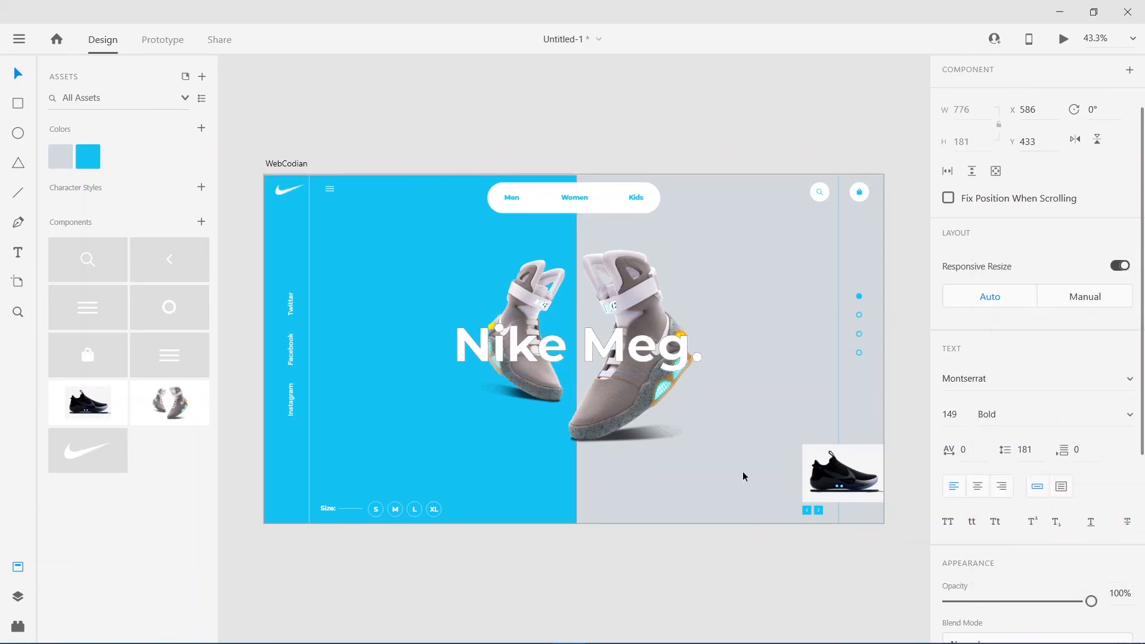
- Try to recolour the heading's full stop with the saved blue
{"action": "double_click", "coordinate": [701, 357]}
{"action": "left_click", "coordinate": [703, 358]}
{"action": "key", "text": "shift+End"}
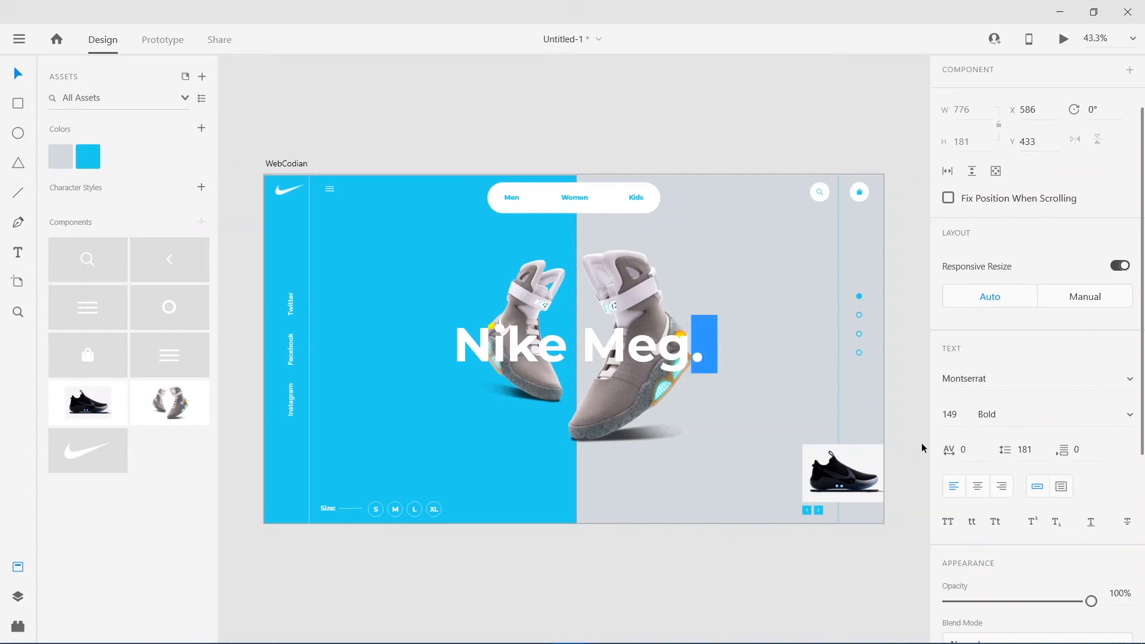
{"action": "scroll", "coordinate": [956, 463], "scroll_direction": "down", "scroll_amount": 5}
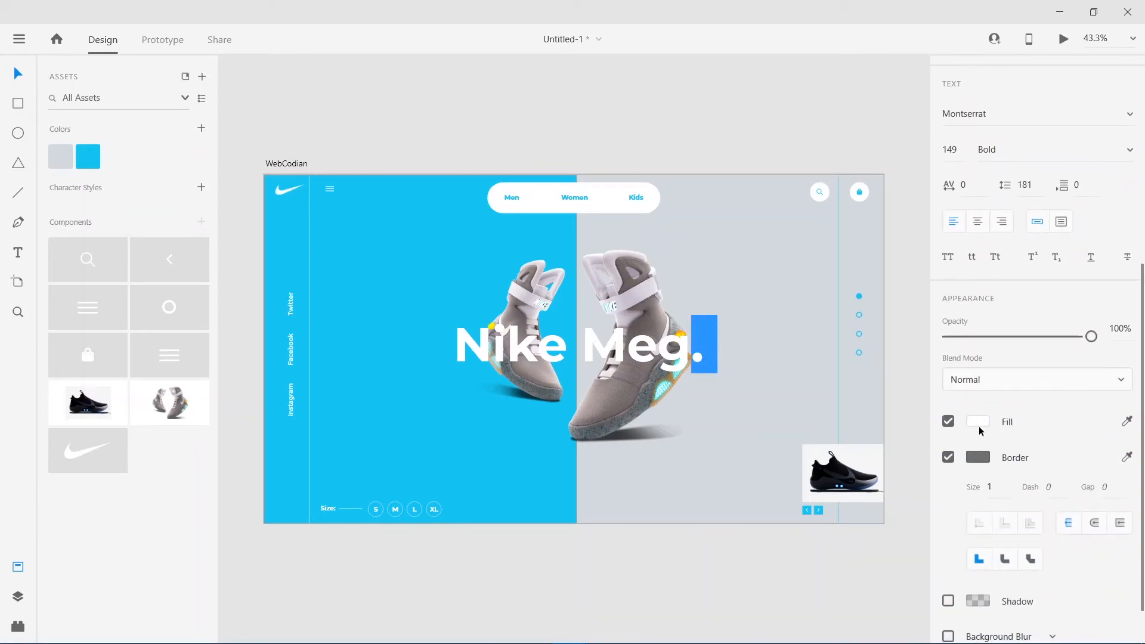
{"action": "left_click", "coordinate": [980, 424]}
{"action": "left_click", "coordinate": [88, 156]}
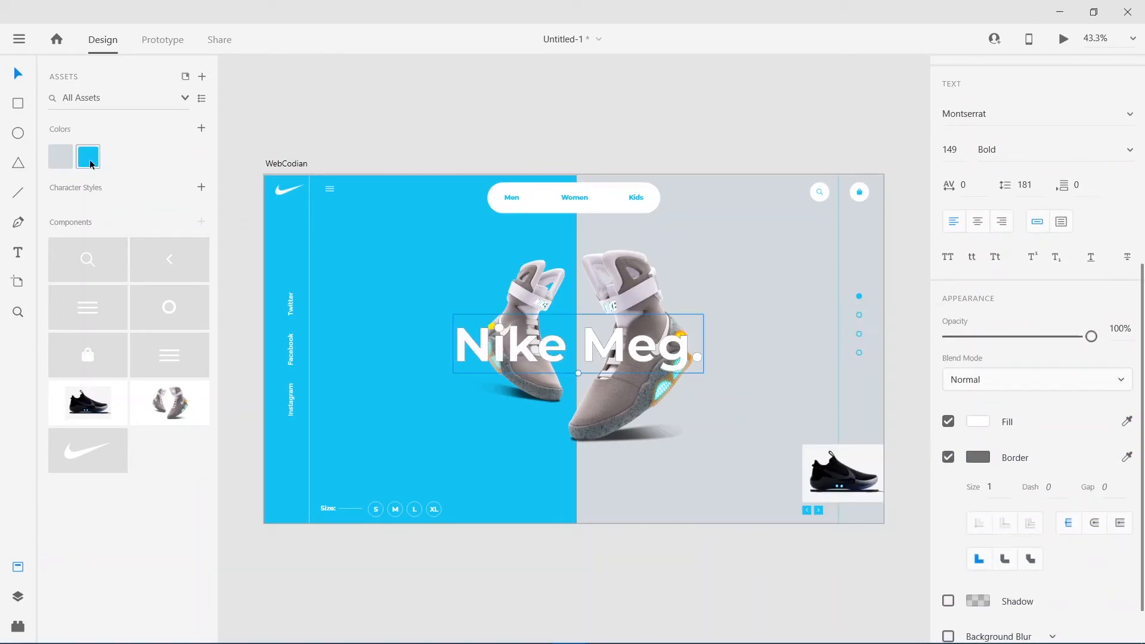
{"action": "key", "text": "ctrl+z"}
- Fill only the full stop of the "Nike Meg." heading with the blue from the saved colours
{"action": "double_click", "coordinate": [694, 358]}
{"action": "left_click", "coordinate": [693, 358]}
{"action": "left_click_drag", "start_coordinate": [699, 357], "coordinate": [690, 358]}
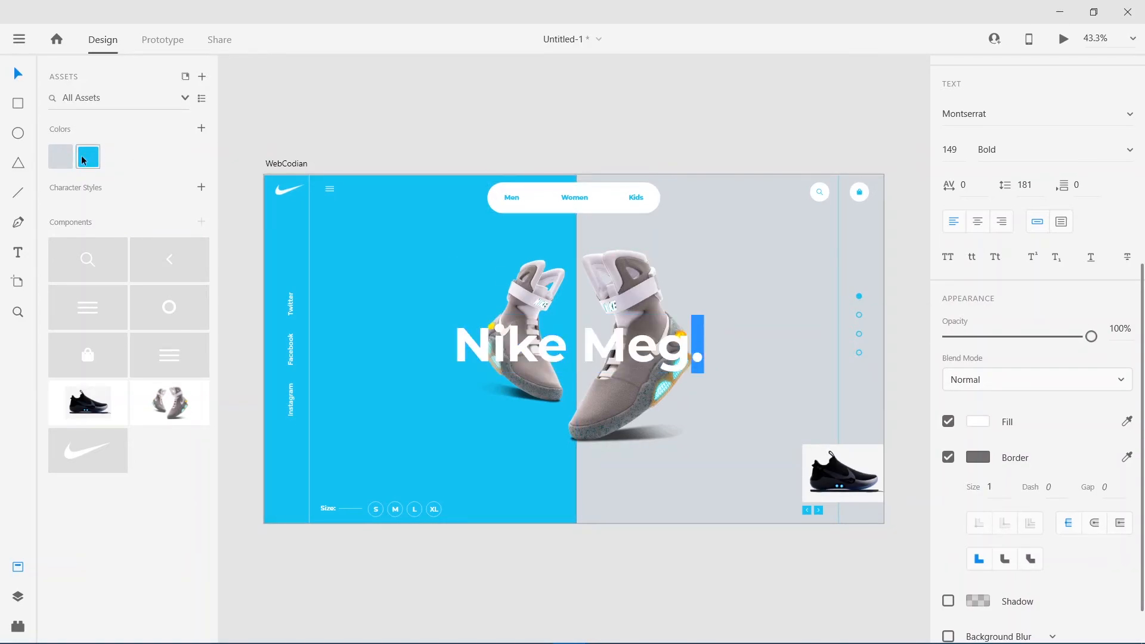
{"action": "left_click", "coordinate": [85, 160]}
{"action": "key", "text": "Escape"}
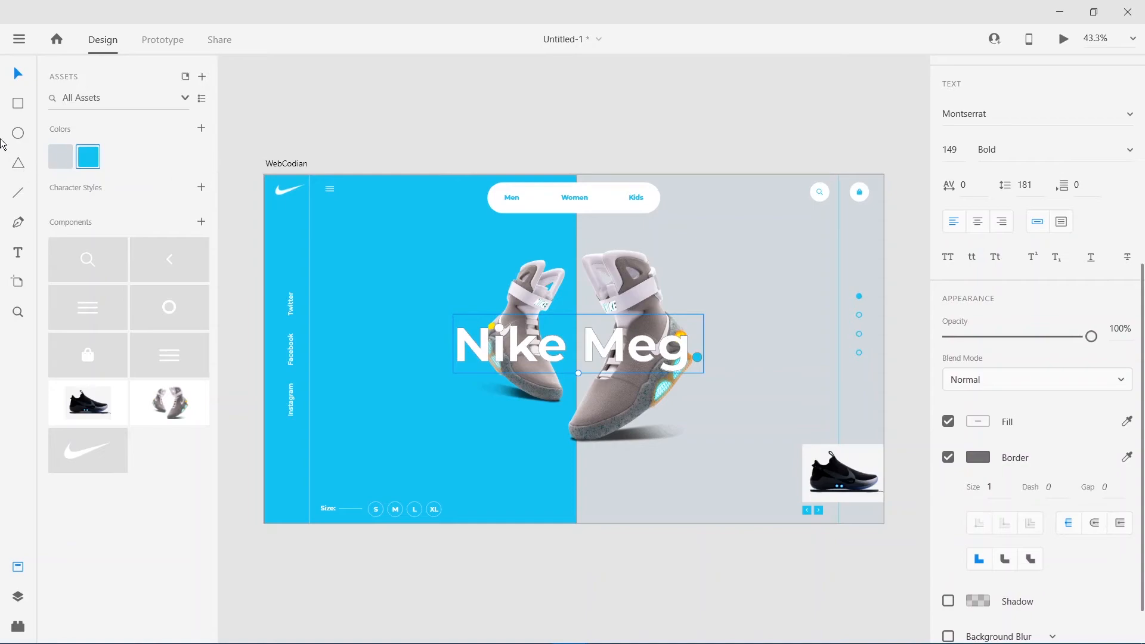
- Add a second text line reading "Back to future" below the heading
{"action": "left_click", "coordinate": [19, 253]}
{"action": "left_click", "coordinate": [495, 403]}
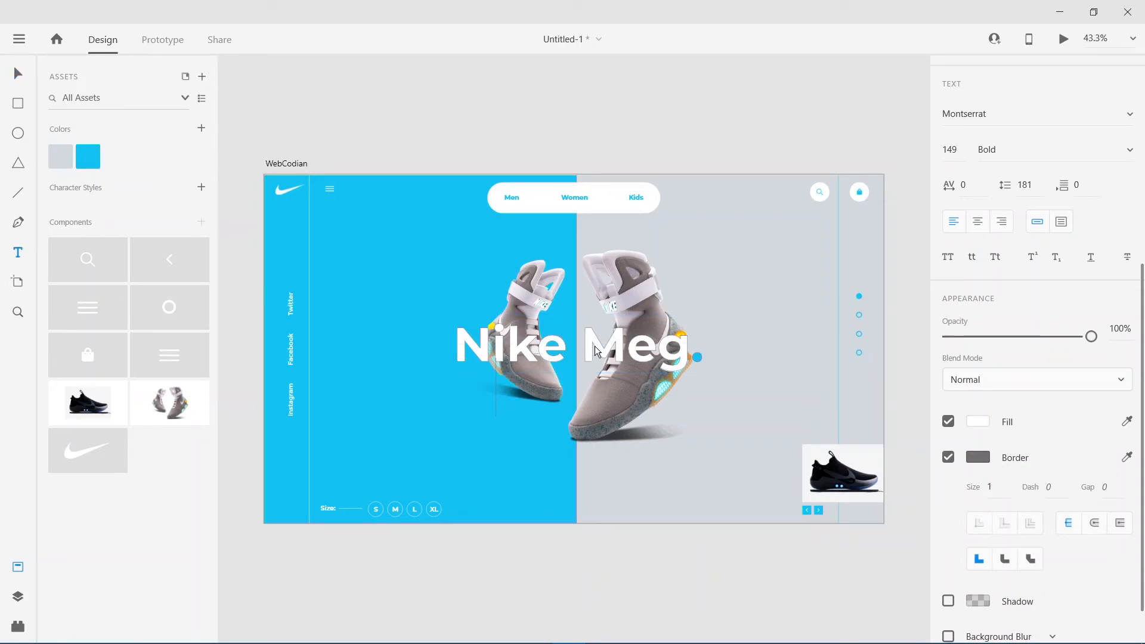
{"action": "type", "text": "B"}
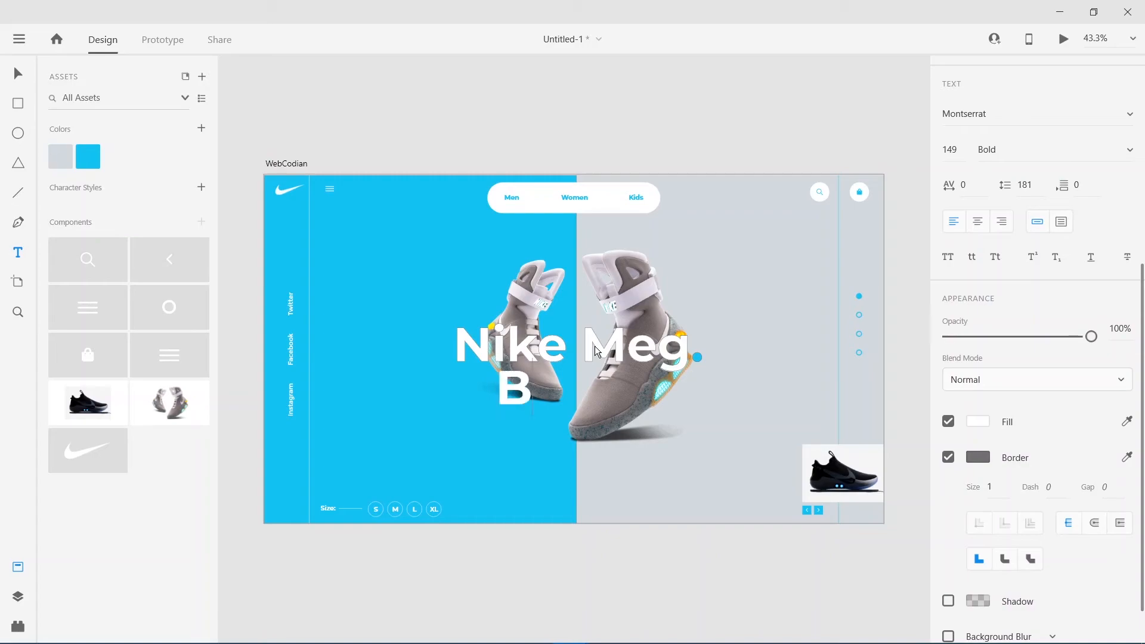
{"action": "type", "text": "ack to "}
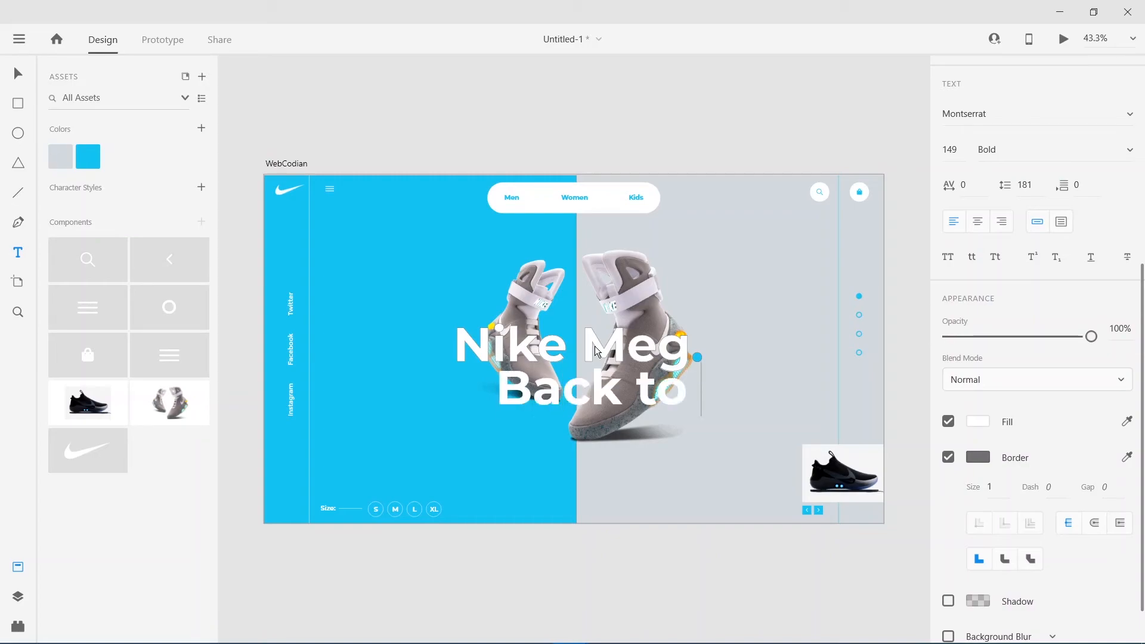
{"action": "type", "text": "future"}
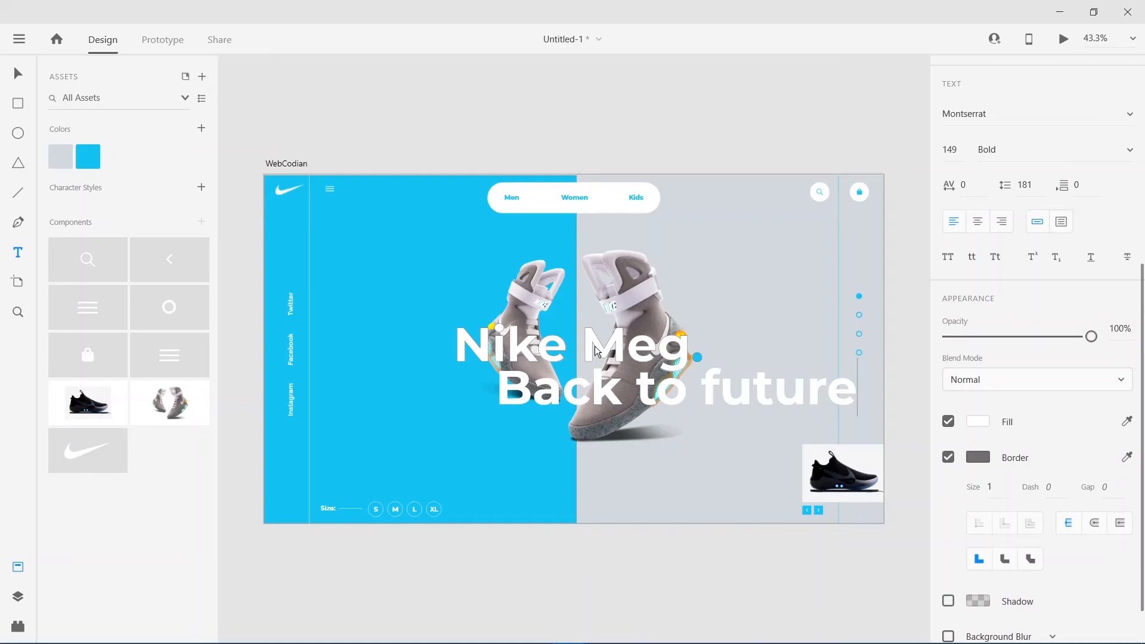
{"action": "key", "text": "Escape"}
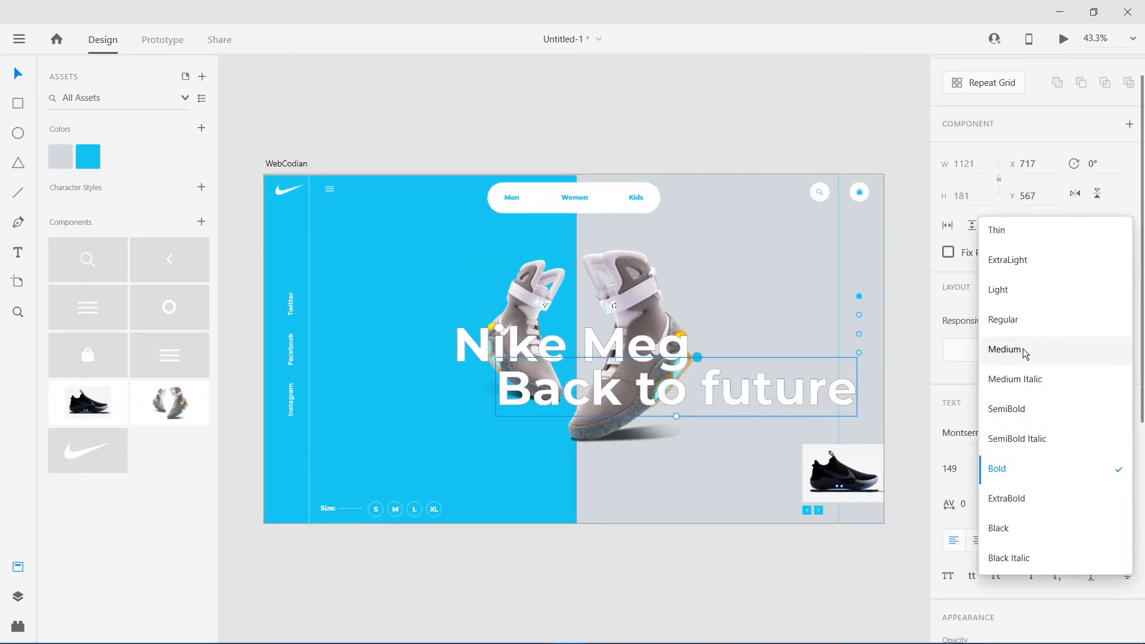
- Set the "Back to future" line to Medium weight and uppercase, and shrink its font so the line is narrower than the heading
{"action": "left_click", "coordinate": [1024, 352]}
{"action": "left_click_drag", "start_coordinate": [958, 468], "coordinate": [1017, 572]}
{"action": "left_click", "coordinate": [948, 576]}
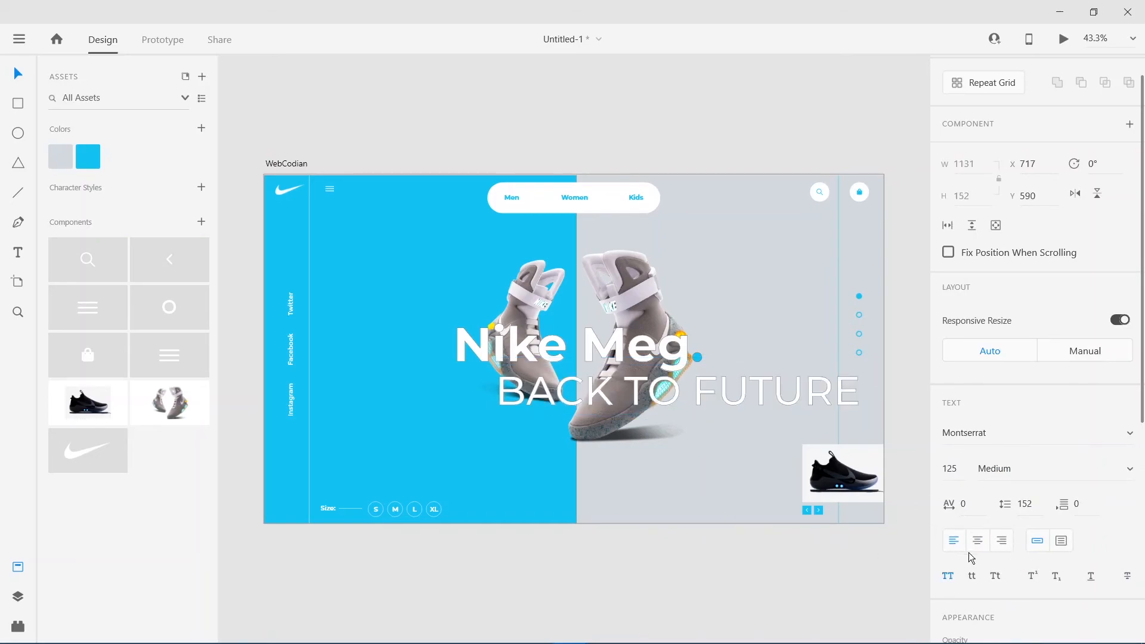
{"action": "left_click_drag", "start_coordinate": [960, 494], "coordinate": [948, 468]}
{"action": "left_click", "coordinate": [588, 170]}
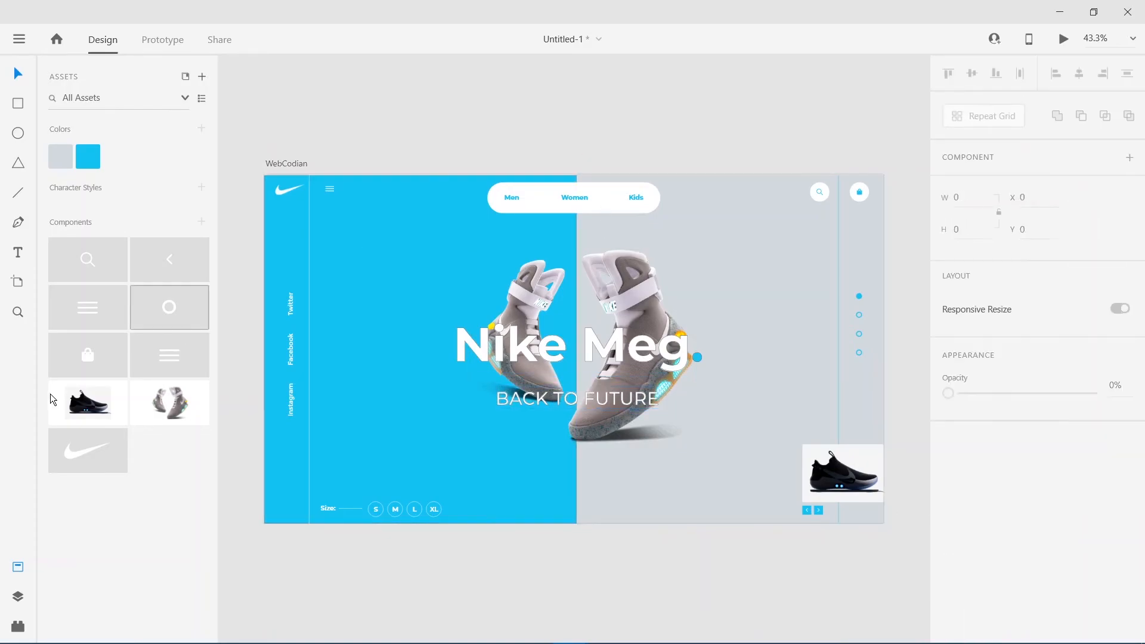
- Hide the assets list and move the "BACK TO FUTURE" line up directly beneath the "Nike Meg." heading, at about X 707, Y 589
{"action": "key", "text": "ctrl+shift+y"}
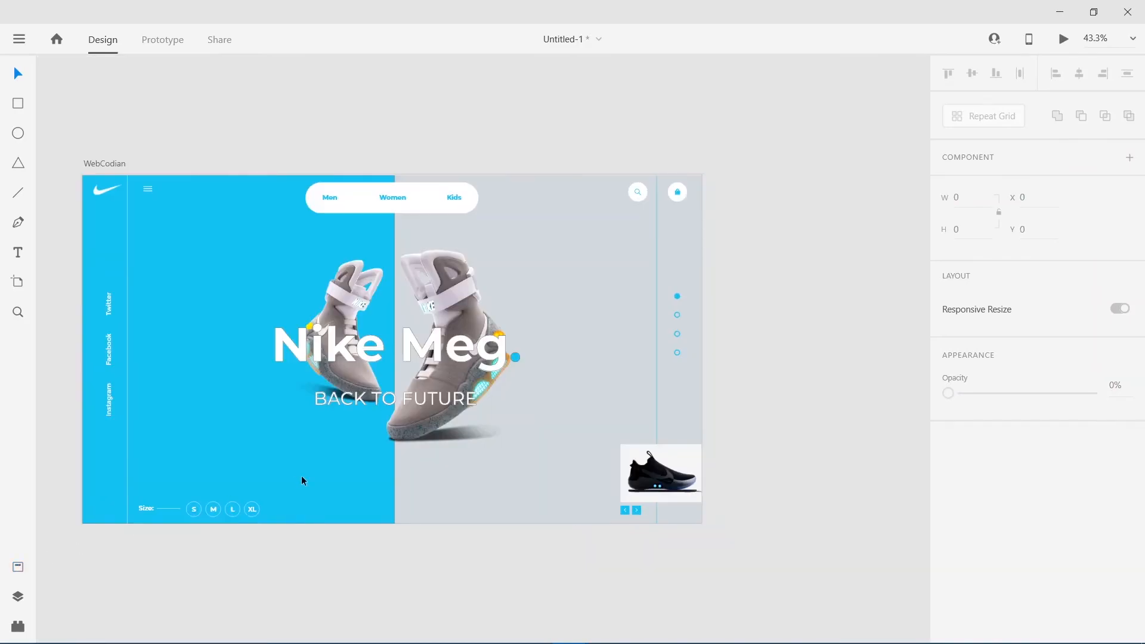
{"action": "key", "text": "ctrl+0"}
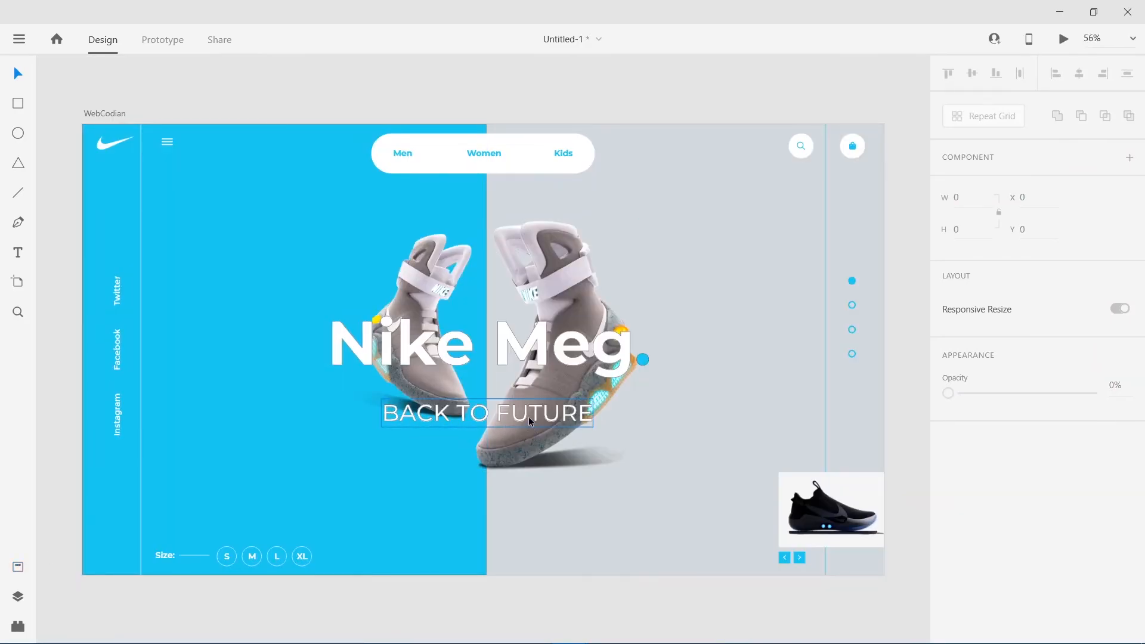
{"action": "left_click_drag", "start_coordinate": [527, 418], "coordinate": [525, 390]}
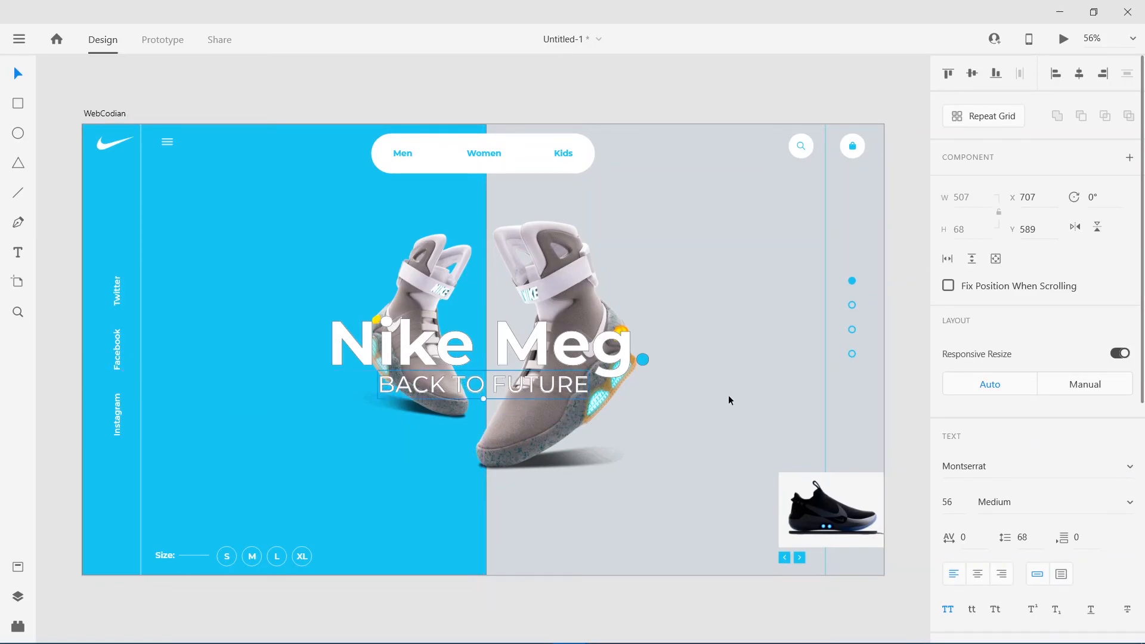
{"action": "left_click", "coordinate": [621, 80]}
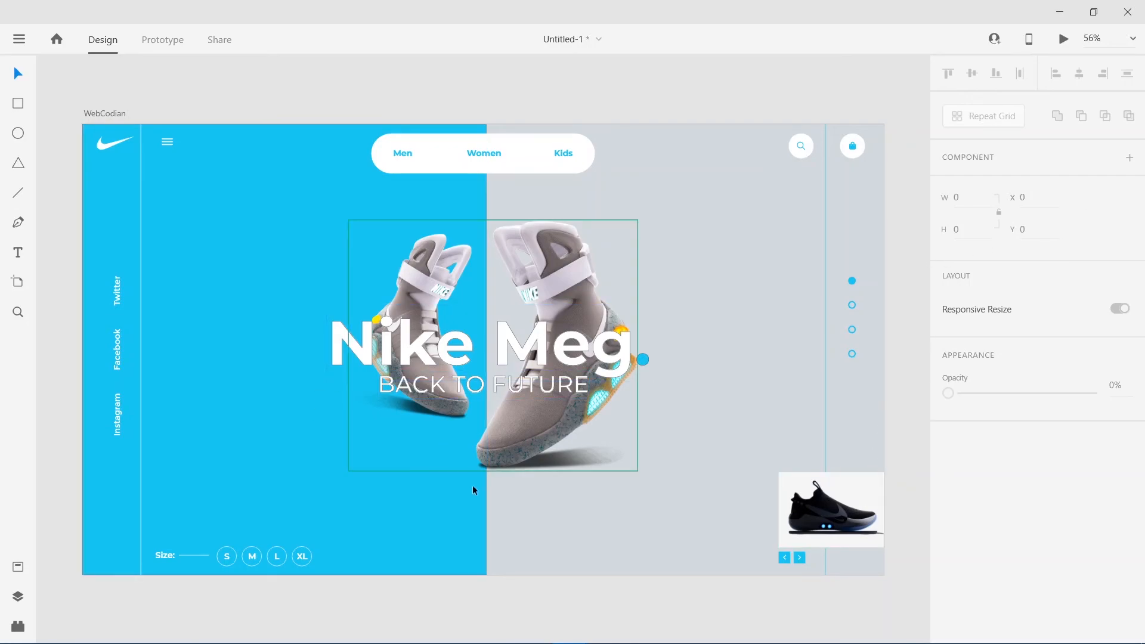
- Preview the finished landing page in a maximized preview window
{"action": "left_click", "coordinate": [1064, 39]}
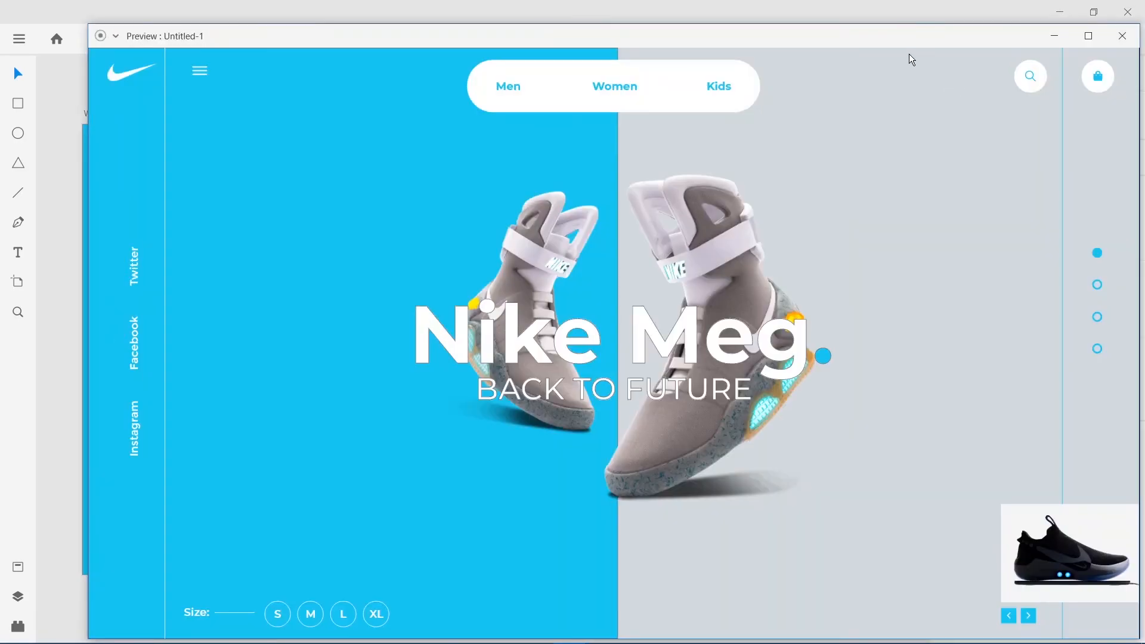
{"action": "left_click_drag", "start_coordinate": [892, 41], "coordinate": [856, 6]}
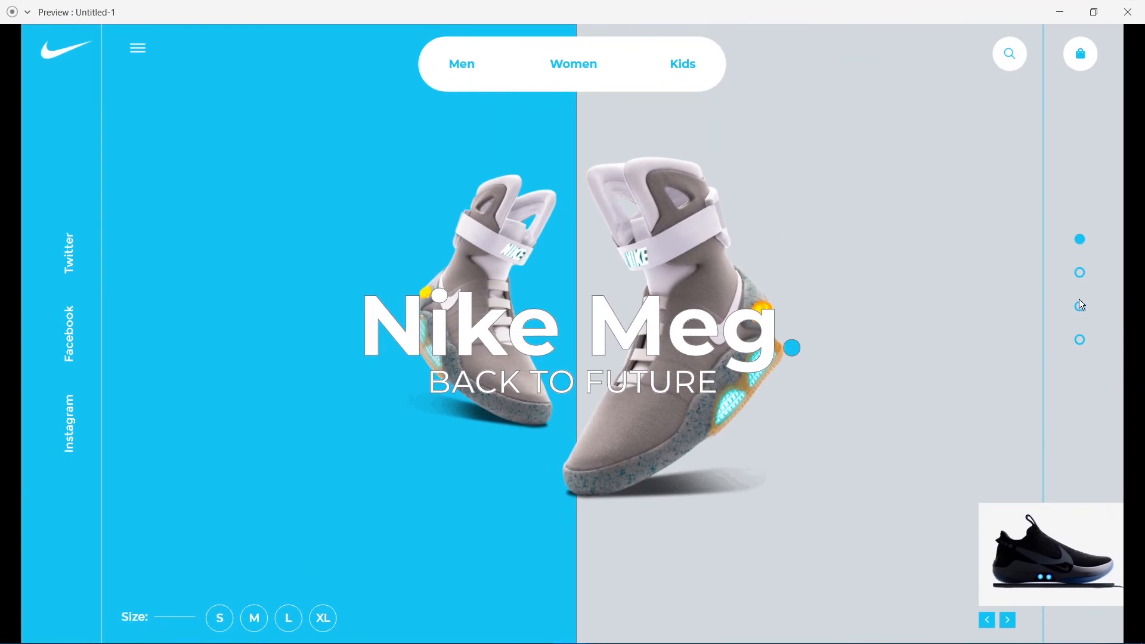